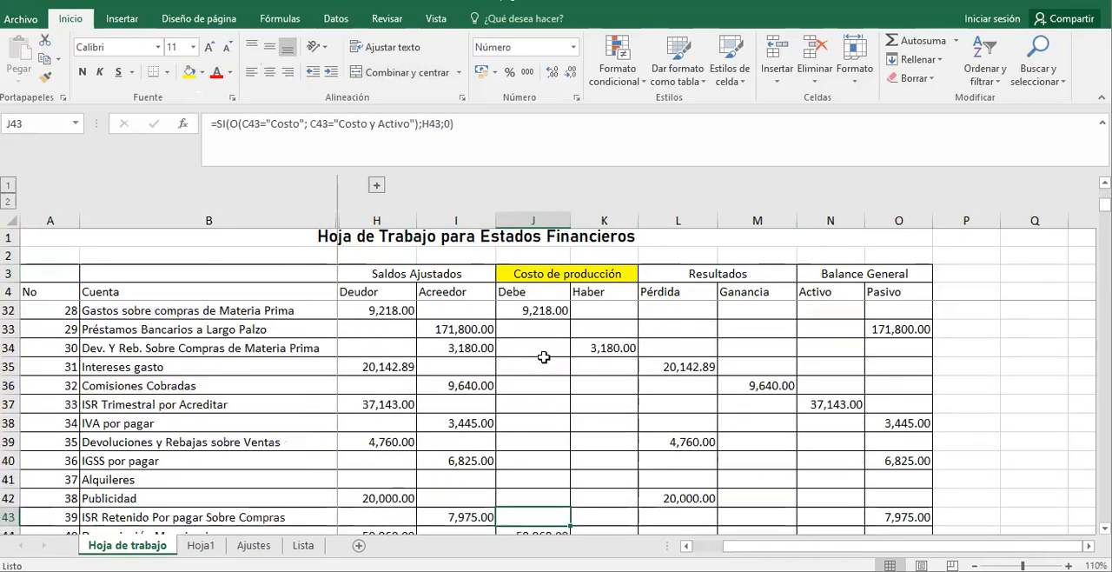
Highlight the Costo de producción amount in the Haber column (K64) with a yellow fill.
key("Down")
key("Down")
key("Down")
key("Down")
key("Down")
key("Down")
key("Down")
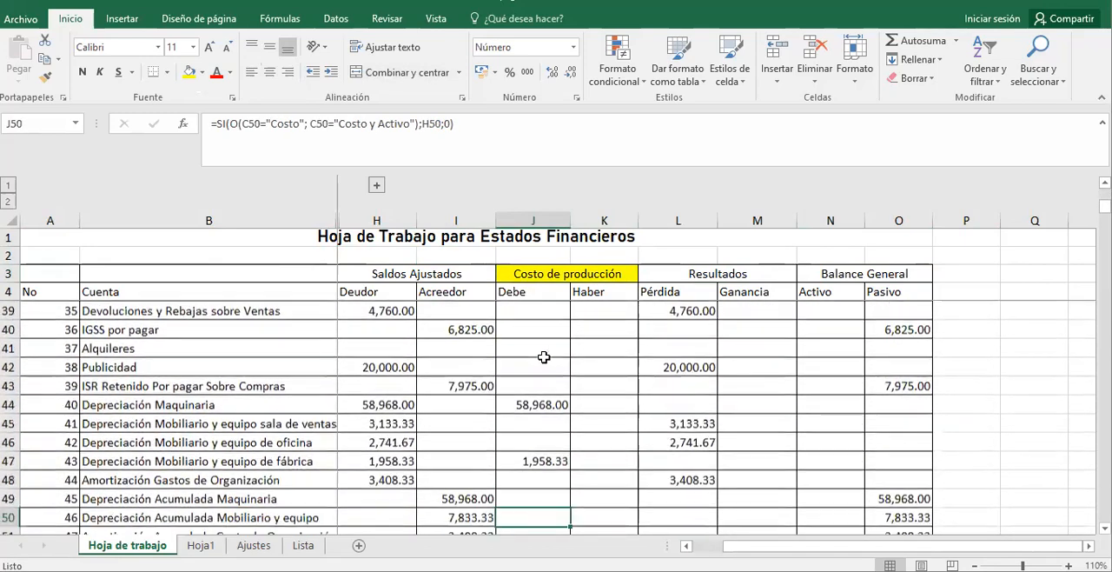
key("Down")
key("Down")
key("Down")
key("Down")
key("Down")
key("Down")
key("Down")
key("Down")
key("Down")
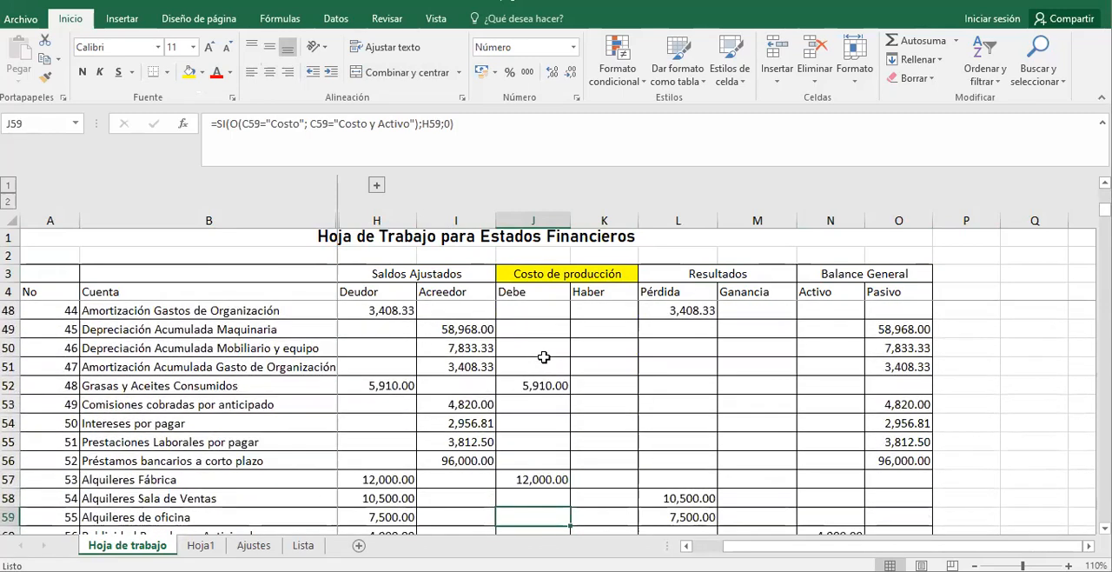
key("Down")
key("Down")
key("Down")
key("Down")
key("Down")
key("Down")
key("Down")
key("Down")
key("Down")
key("Down")
key("Down")
key("Down")
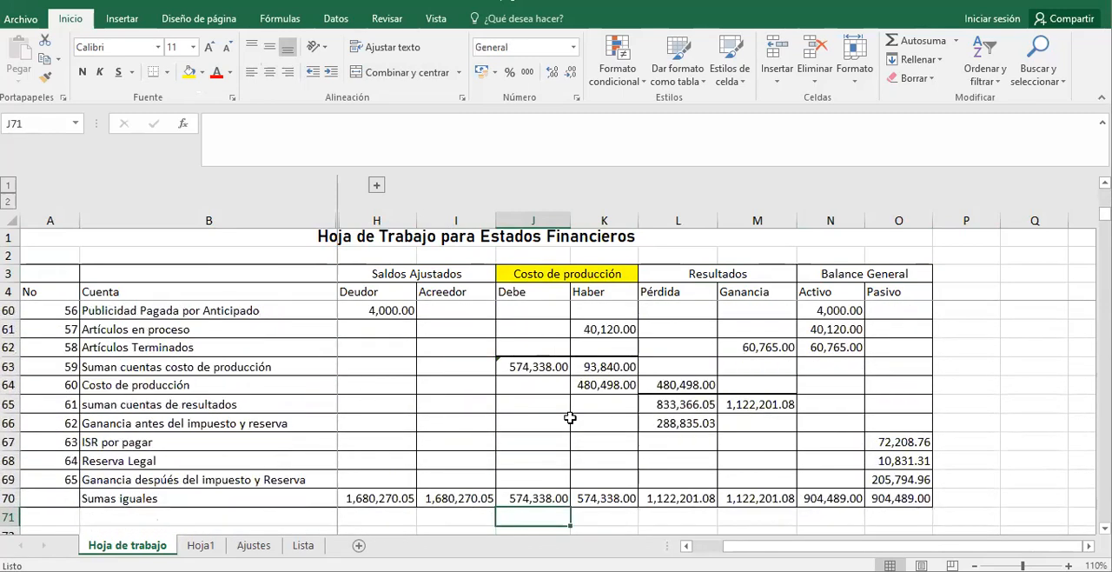
left_click(591, 385)
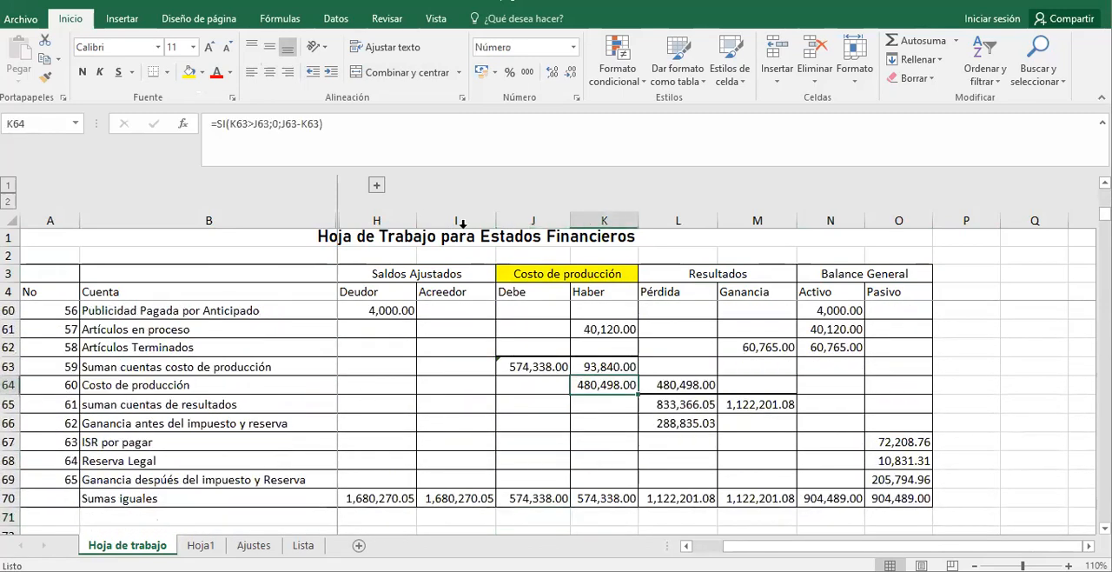
left_click(195, 71)
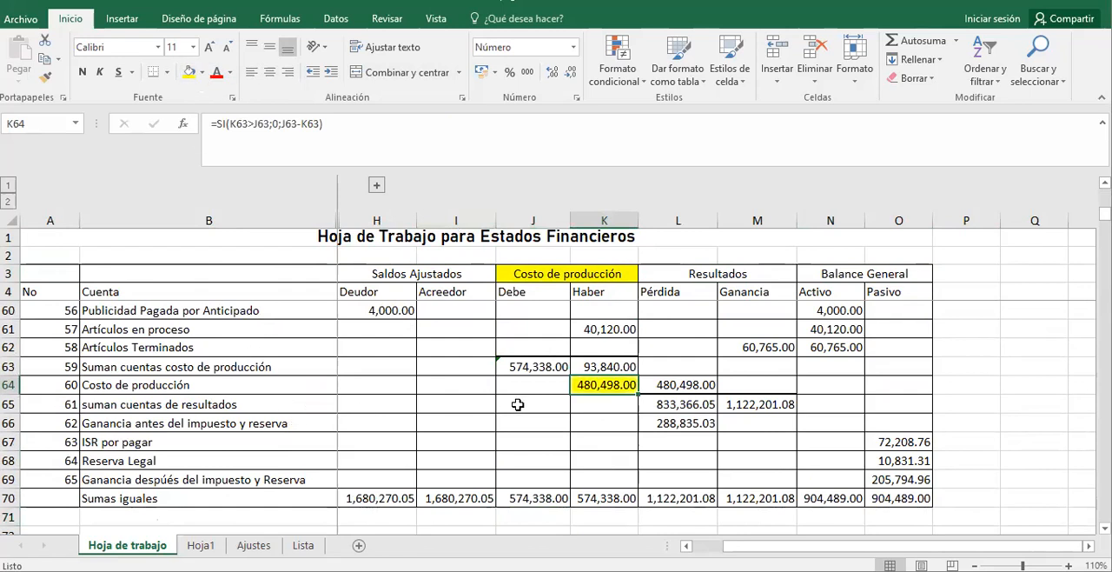
Check the Debe and Haber sums in row 63, and fill the Costo de producción amount under Pérdida (L64) with yellow.
left_click(550, 365)
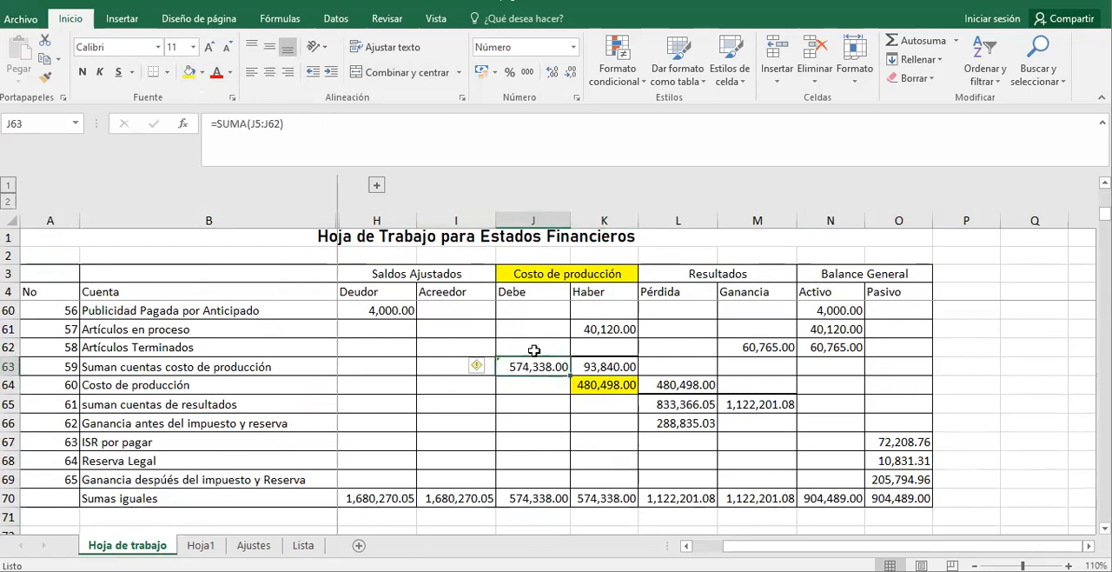
left_click(603, 366)
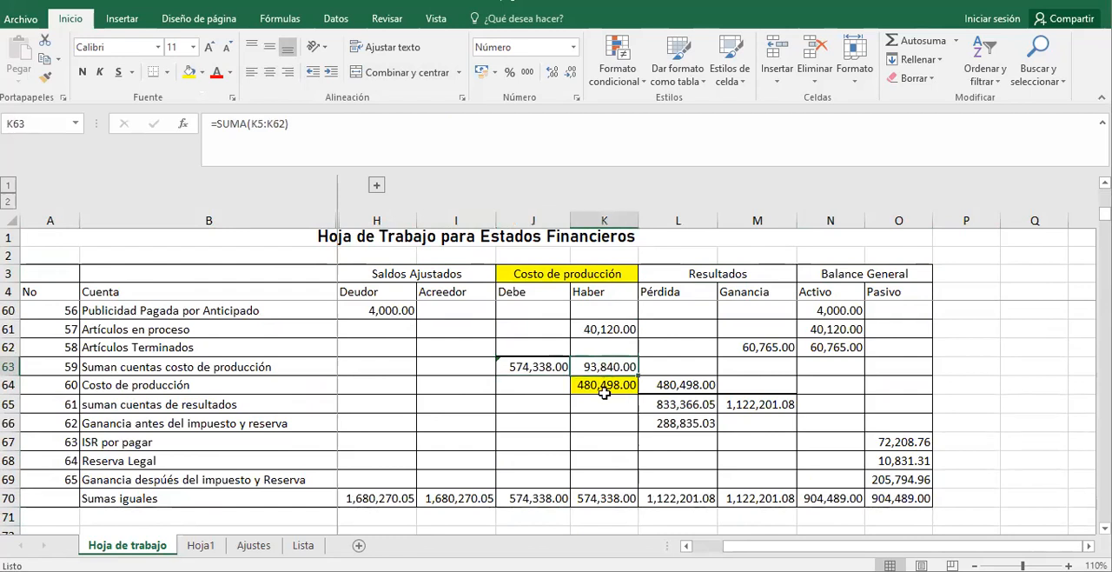
left_click(604, 391)
left_click(678, 385)
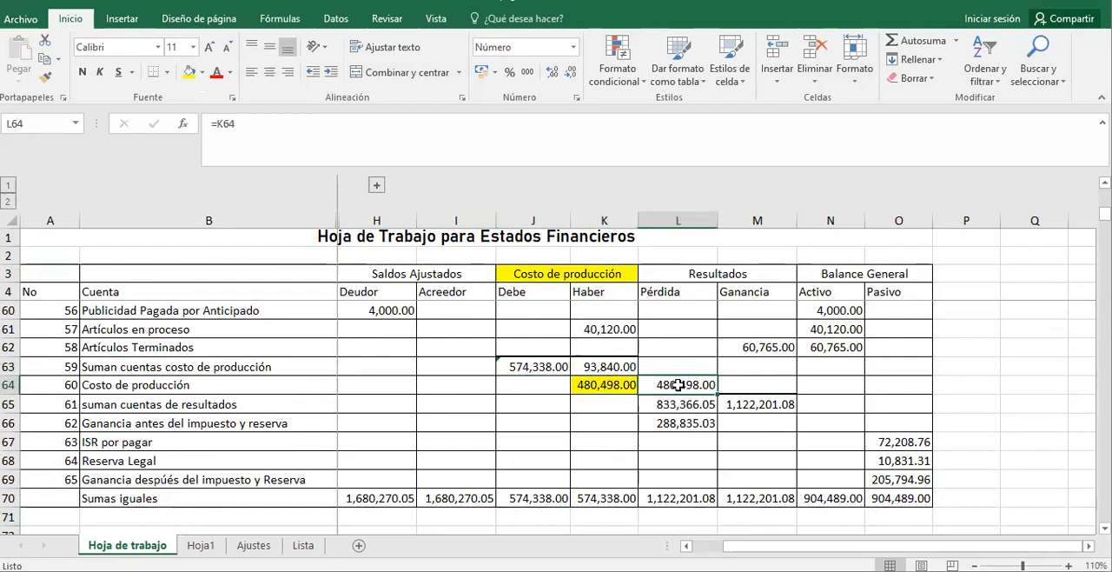
left_click(189, 73)
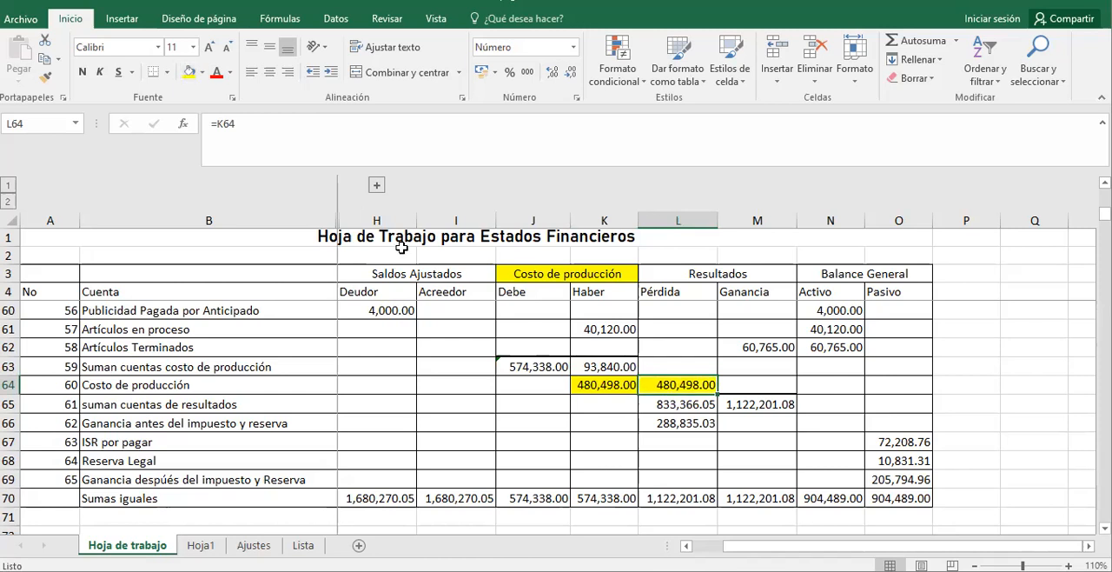
Examine the Pérdida and Ganancia sums in row 65 and the label formula in B66.
left_click(685, 405)
left_click(740, 406)
left_click(679, 402)
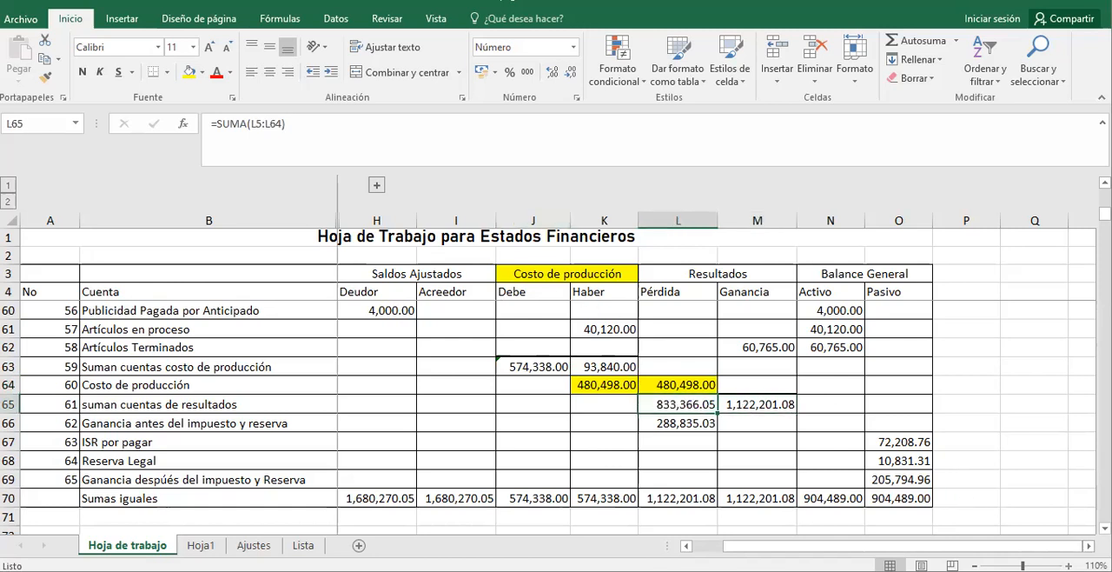
scroll(879, 498, "up", 2)
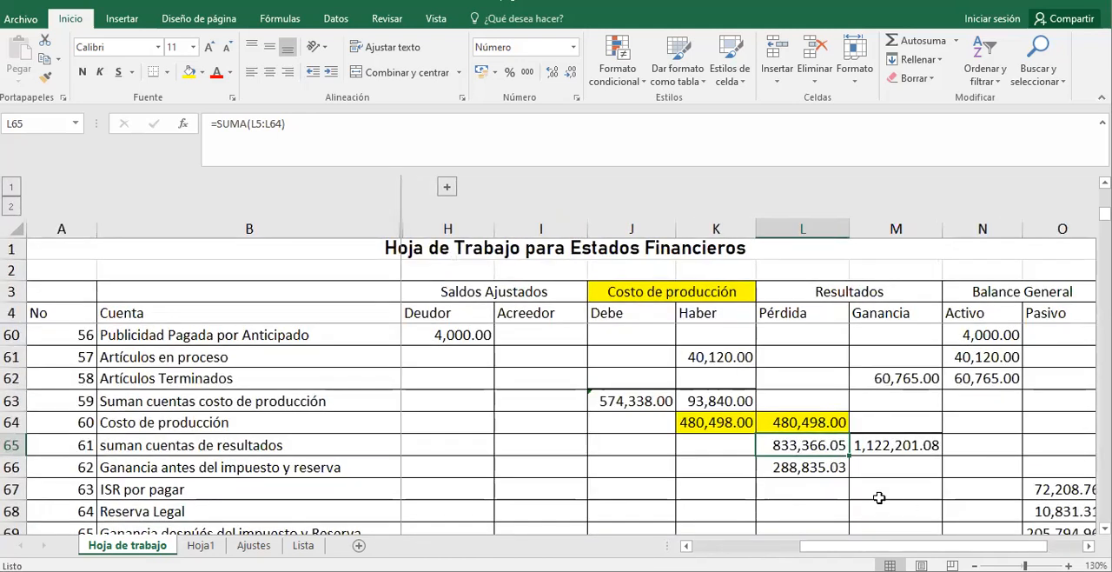
left_click(873, 452)
left_click(827, 445)
left_click(893, 447)
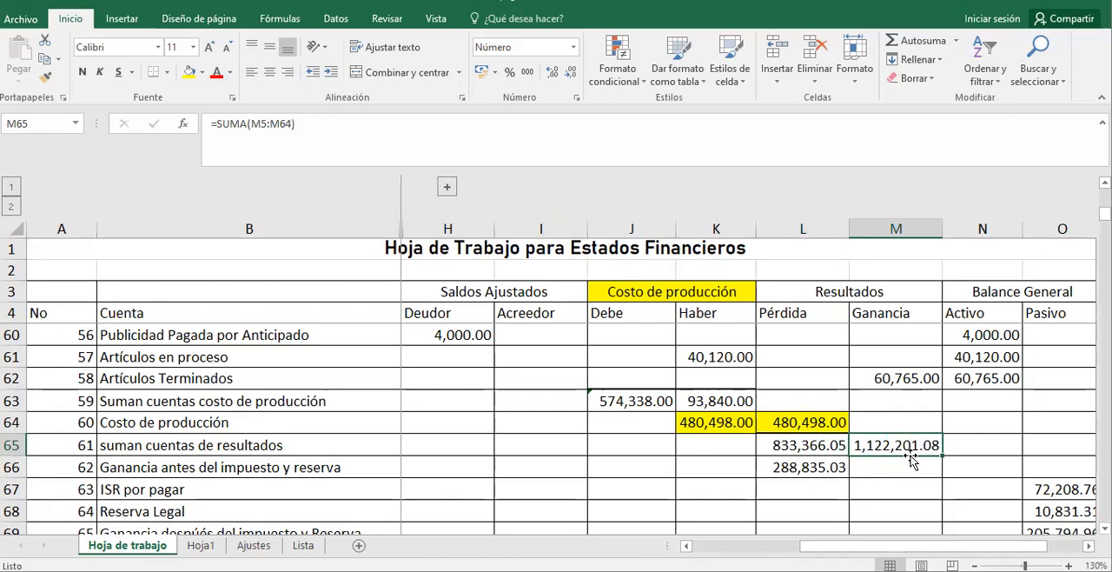
left_click(797, 445)
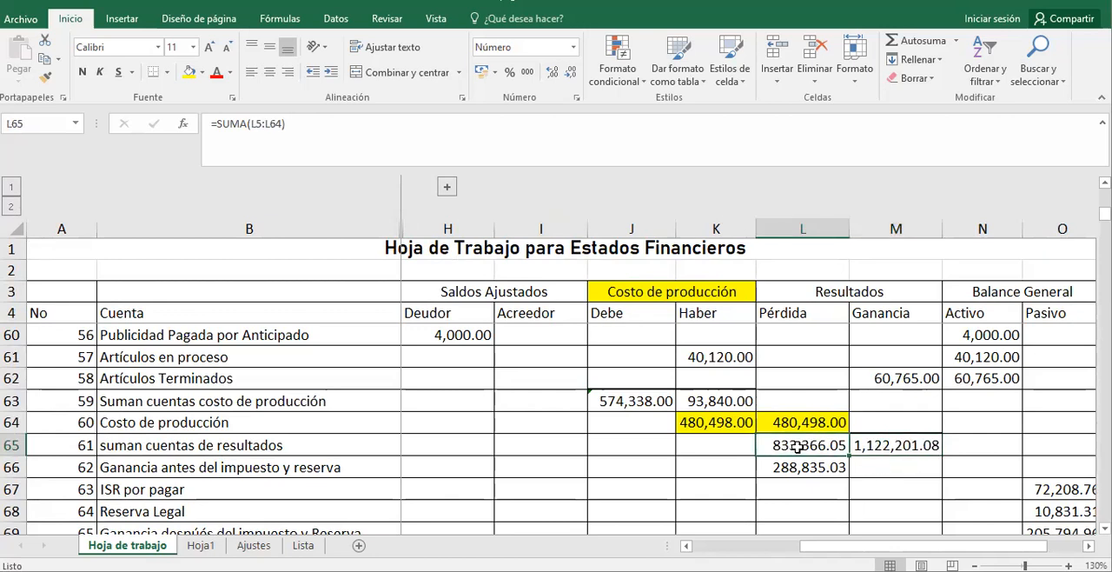
left_click(230, 463)
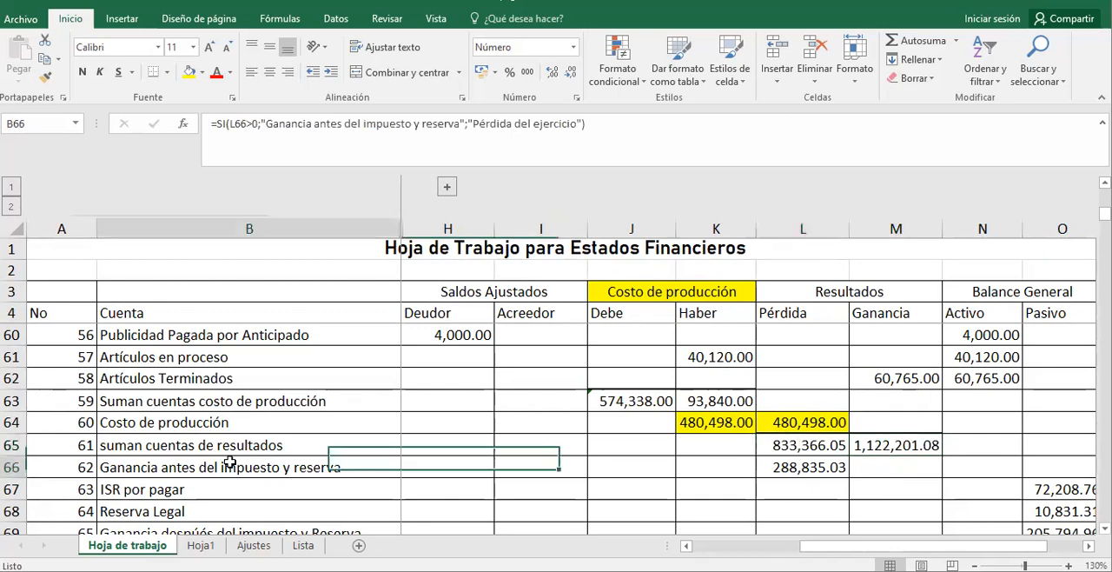
Test the profit-or-loss formulas by overwriting the Pérdida sum in L65 with 1000000 and then with 2000000.
left_click(807, 445)
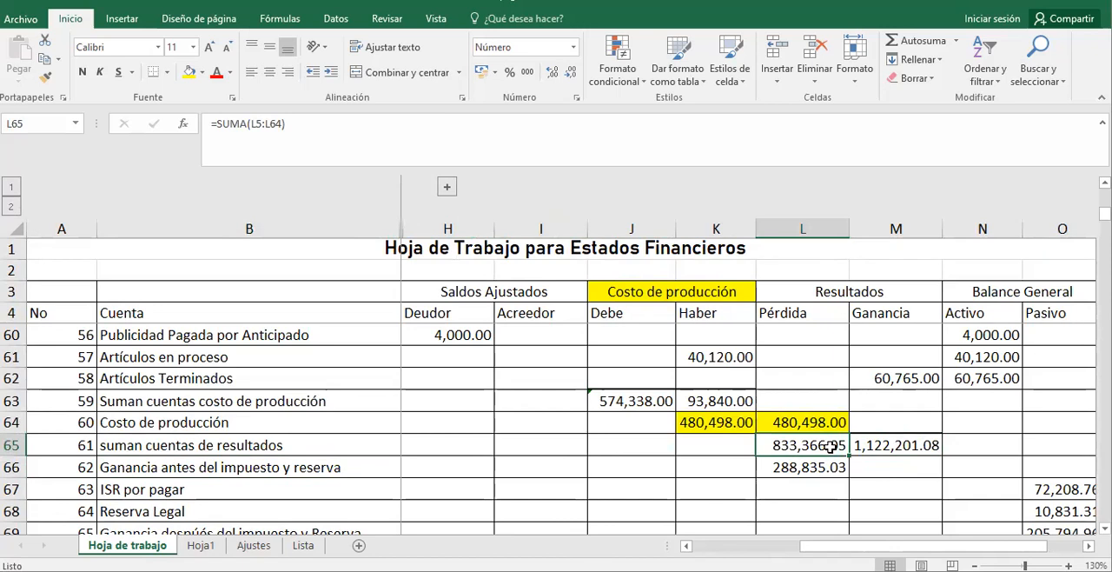
type("1000000")
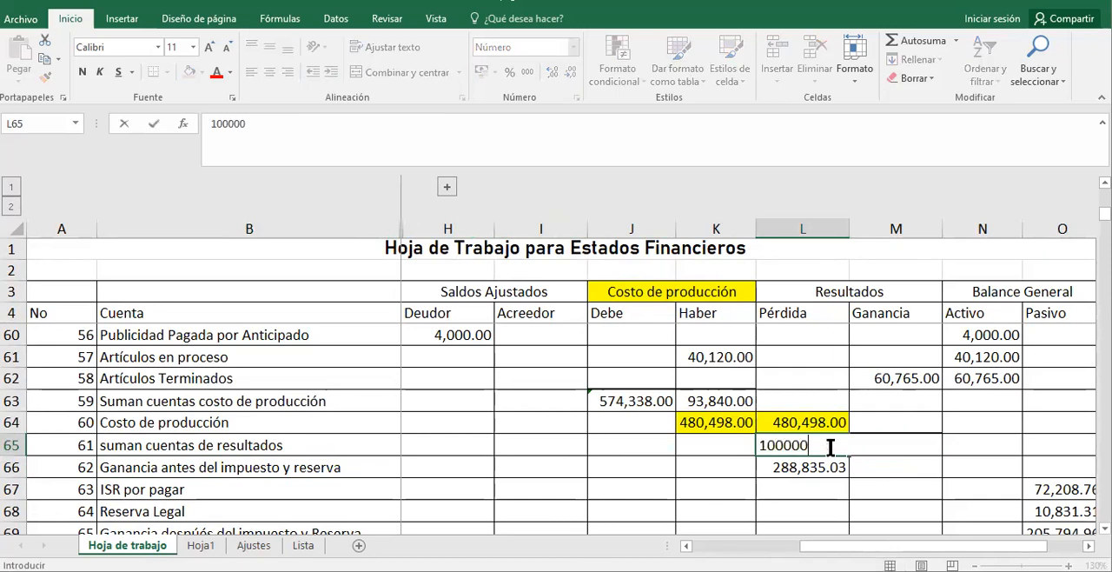
key("Return")
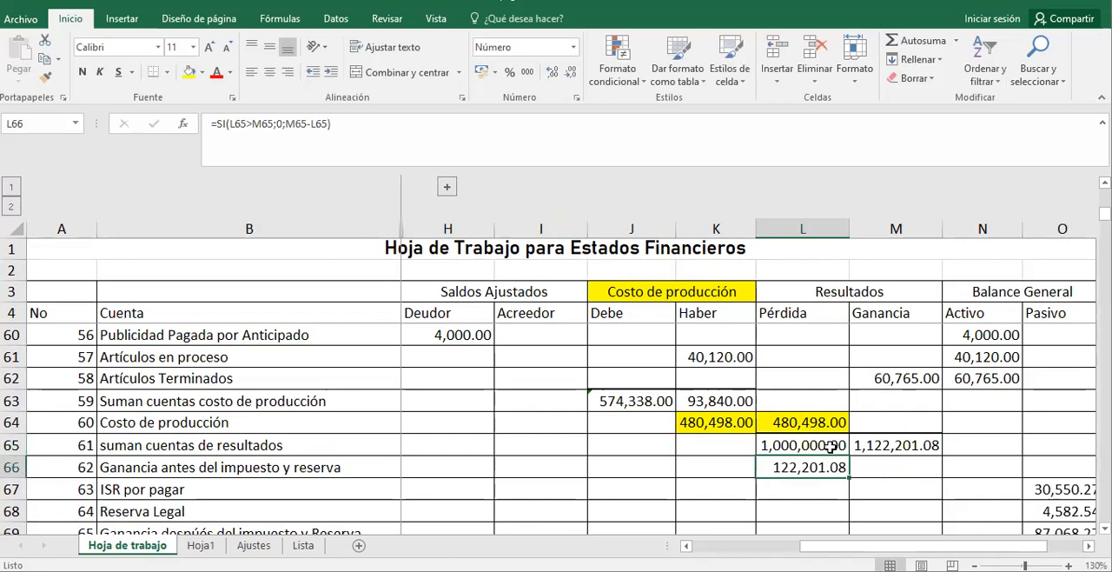
left_click(832, 446)
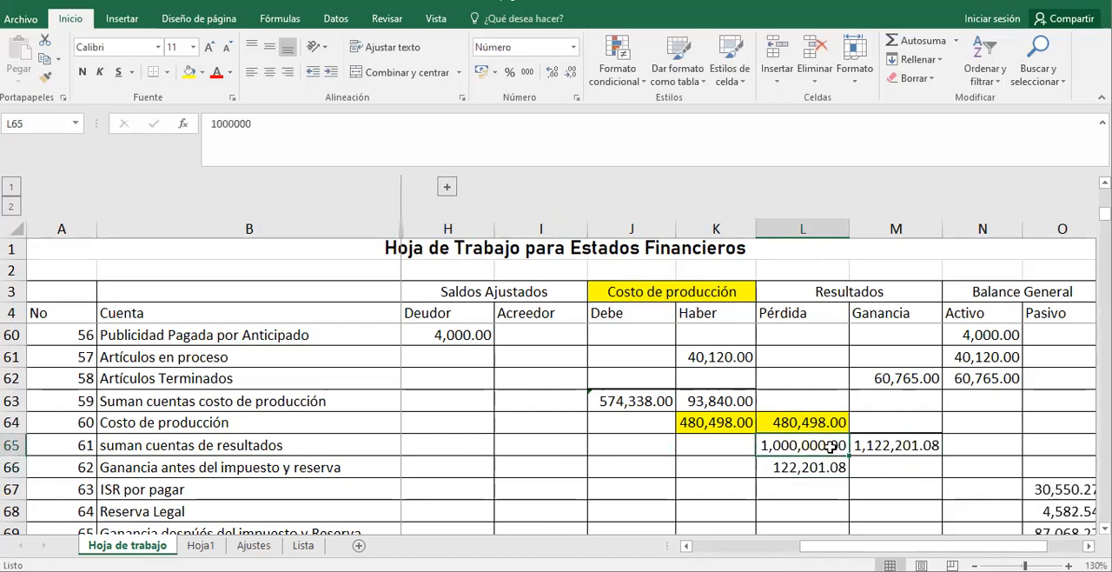
type("2000000")
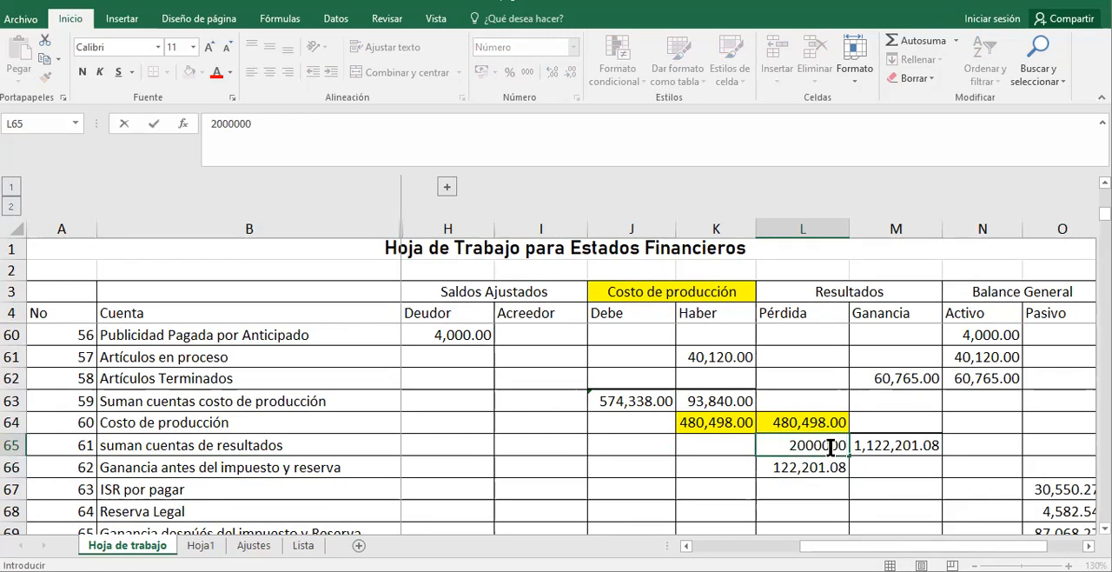
key("Return")
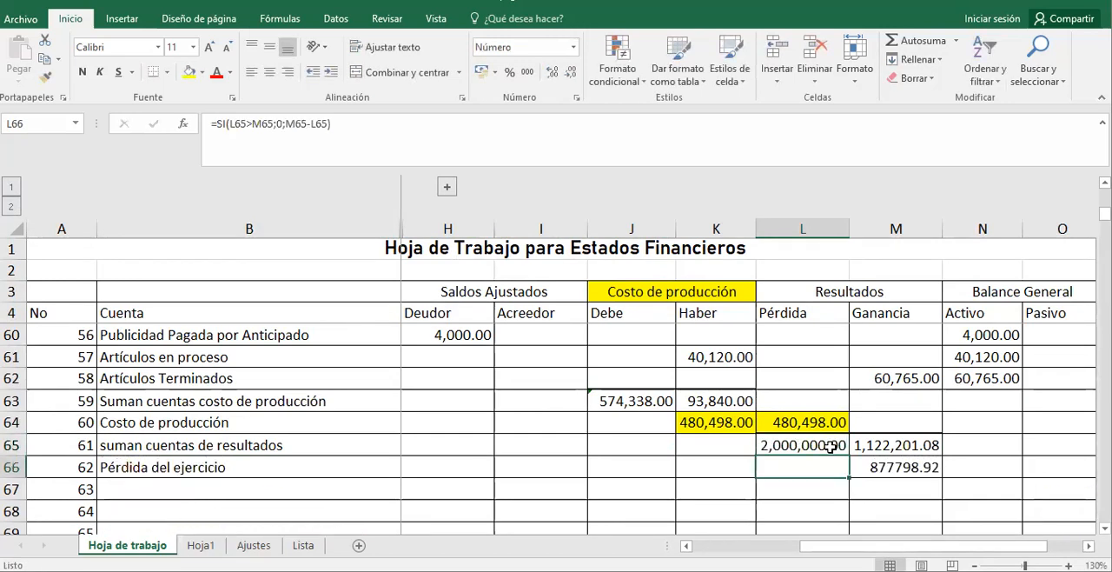
Examine the row 65 sums, the difference formula in M66 and the label formulas in B66 and B67.
left_click(821, 448)
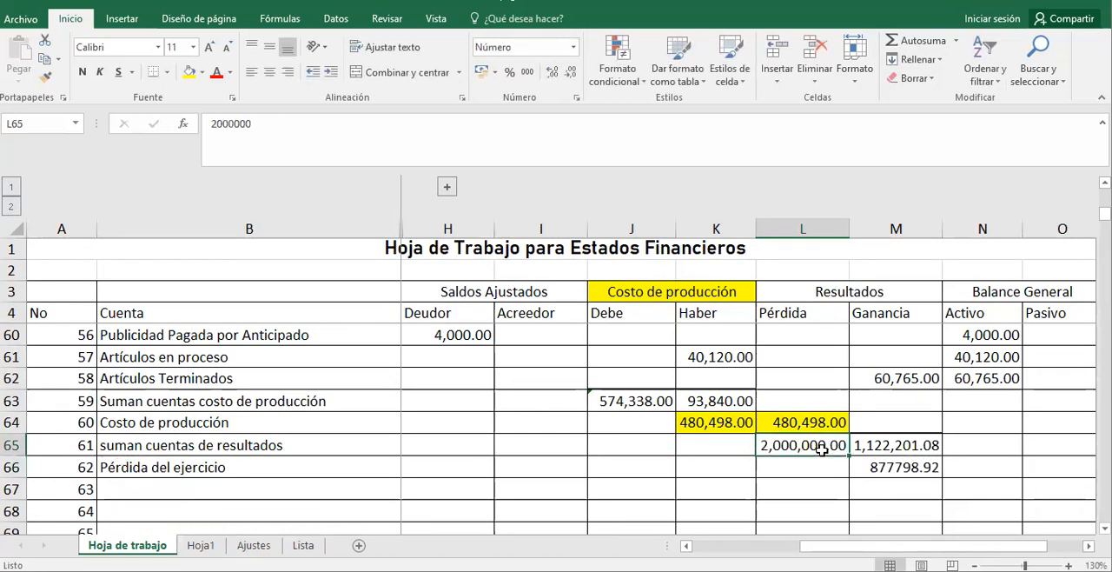
left_click(880, 446)
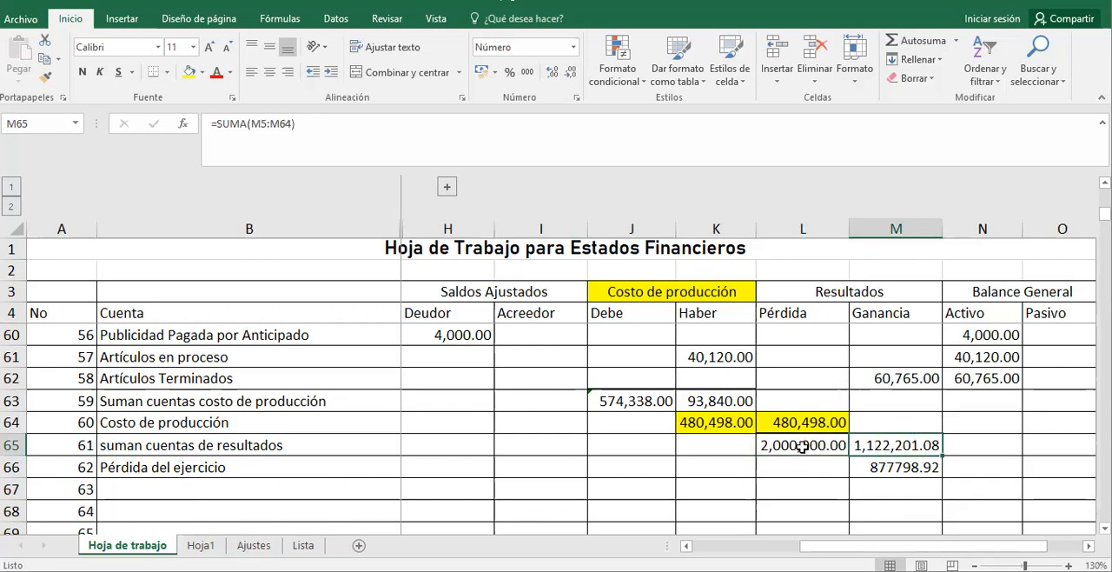
left_click(890, 470)
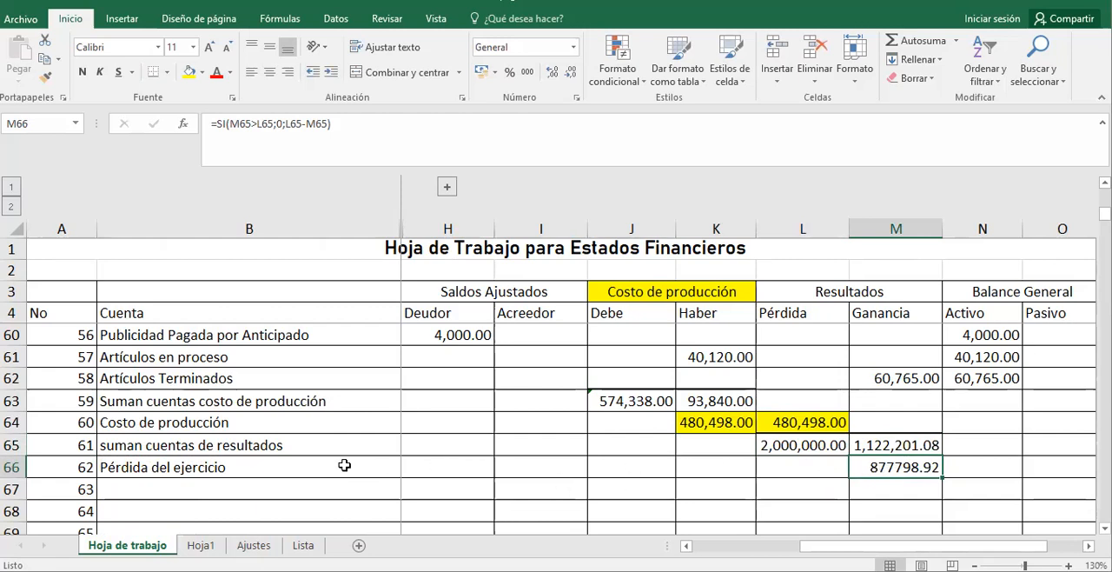
left_click(305, 469)
left_click(295, 489)
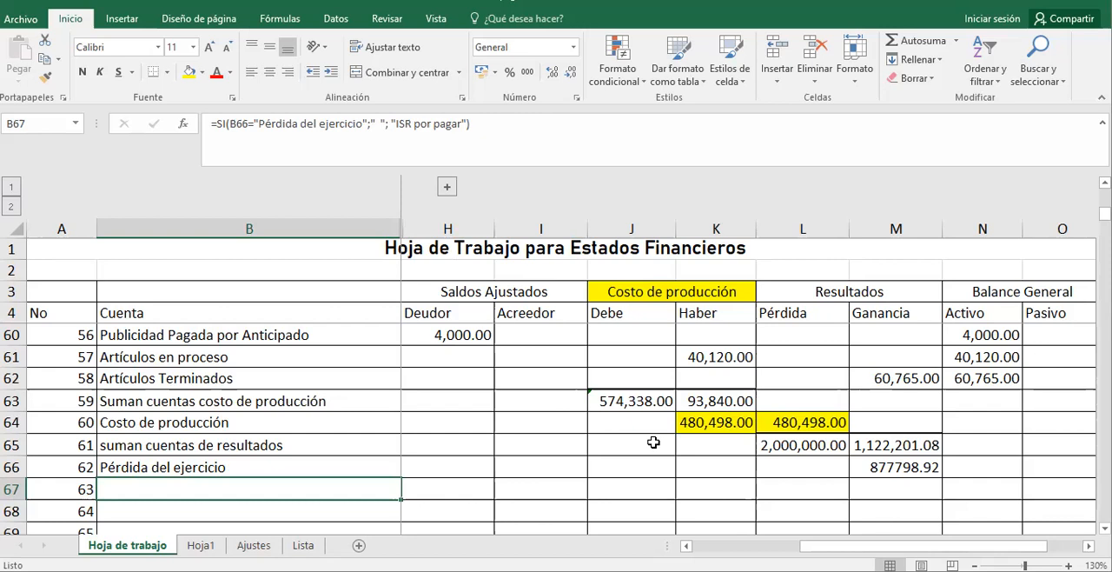
Undo both test entries in L65 to restore its SUMA formula.
key("ctrl+z")
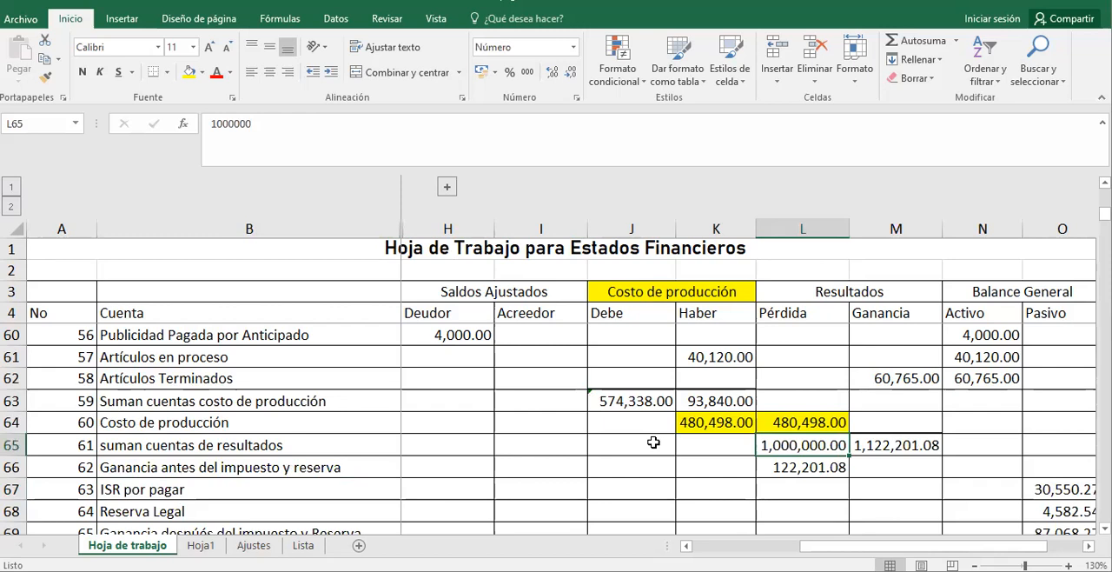
key("ctrl+z")
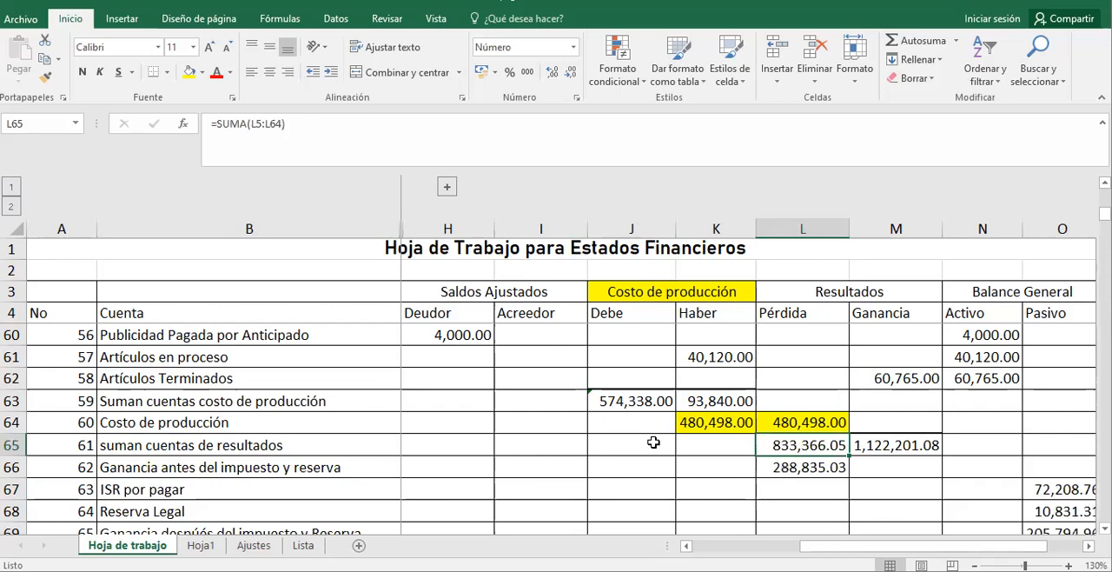
Return to the top of the worksheet and switch to the Estado de Resultados workbook shown beside the Hoja de trabajo.
key("Up")
key("Up")
key("Up")
key("Up")
key("Up")
key("Up")
key("Up")
key("Up")
key("Up")
key("Up")
key("Up")
key("Up")
key("Up")
key("Up")
key("Up")
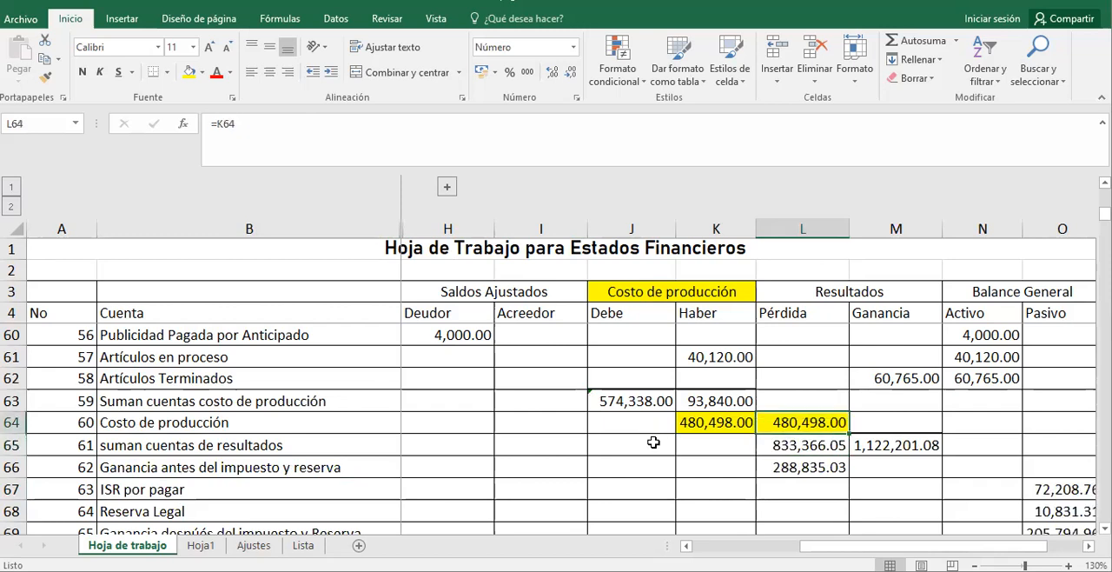
key("Up")
key("Up")
key("Up")
key("Up")
key("Up")
key("Up")
key("Up")
key("Up")
key("Up")
key("Up")
key("Up")
key("Up")
key("Up")
key("Up")
key("Up")
key("Up")
key("Up")
key("Up")
key("Up")
key("Up")
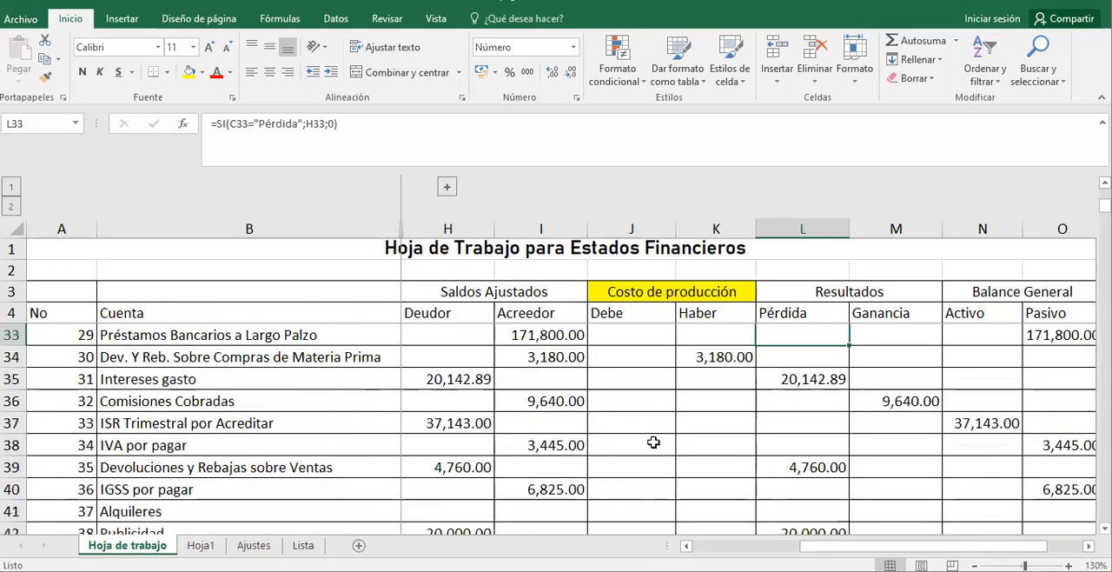
key("Up")
key("Up")
key("Up")
key("Up")
key("Up")
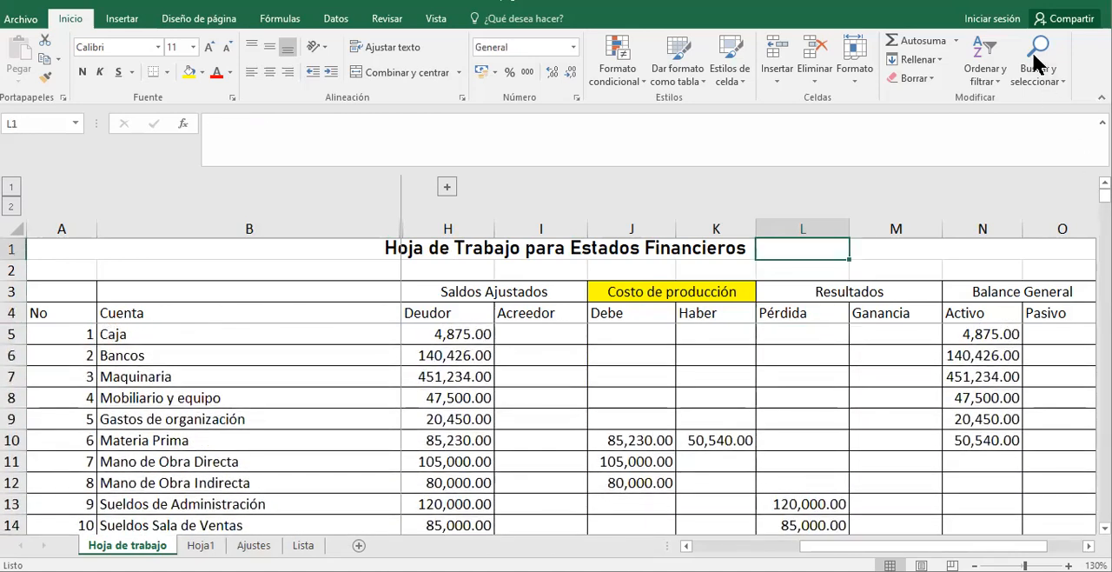
key("alt+Tab")
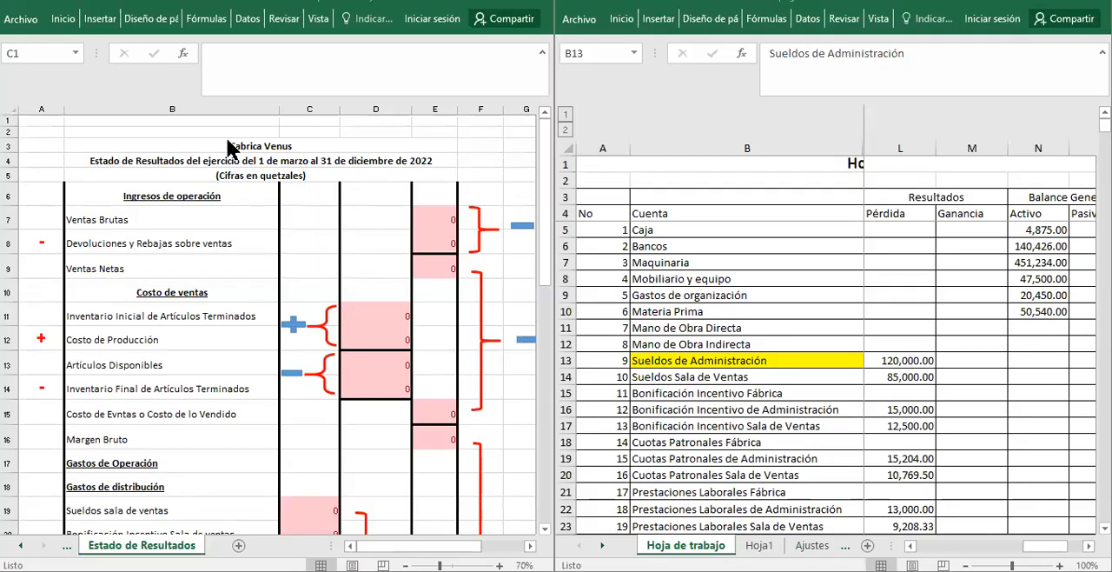
Review the income statement's title lines and the Ingresos de operación section down to Ventas Brutas.
left_click(319, 146)
left_click(319, 147)
key("Left")
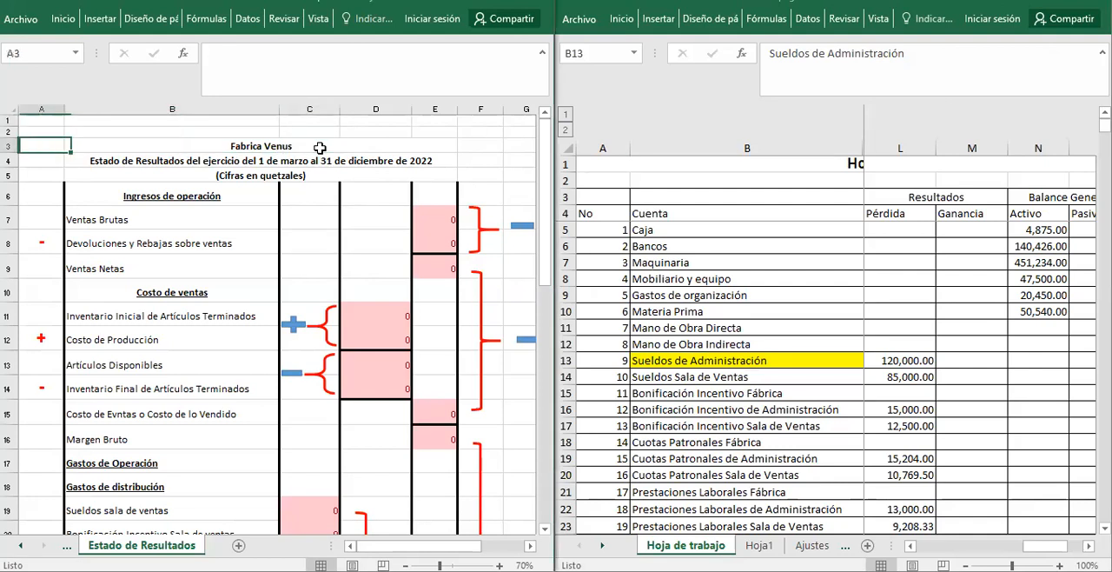
key("Down")
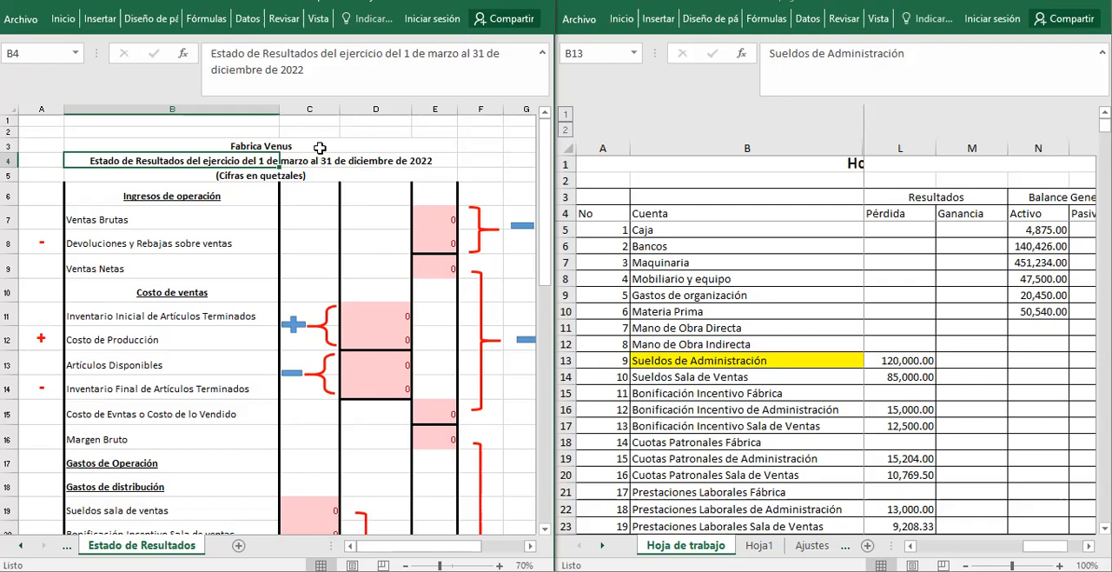
left_click(181, 197)
left_click(199, 225)
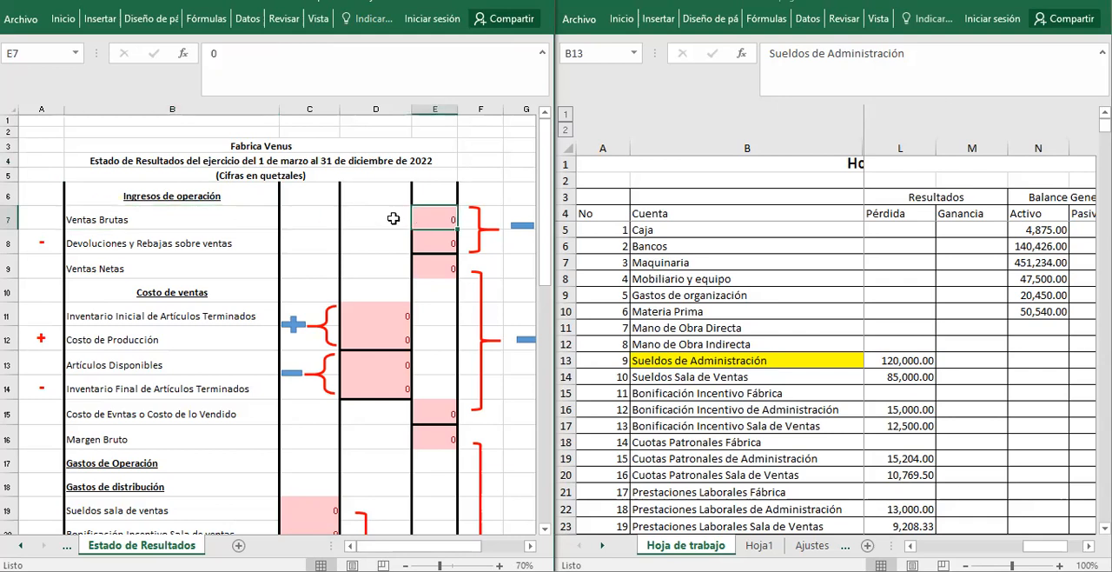
Label the amount columns in C6, D6 and E6 of the Estado de Resultados as parcial 1, parcial 2 and total.
left_click(300, 194)
type("pa")
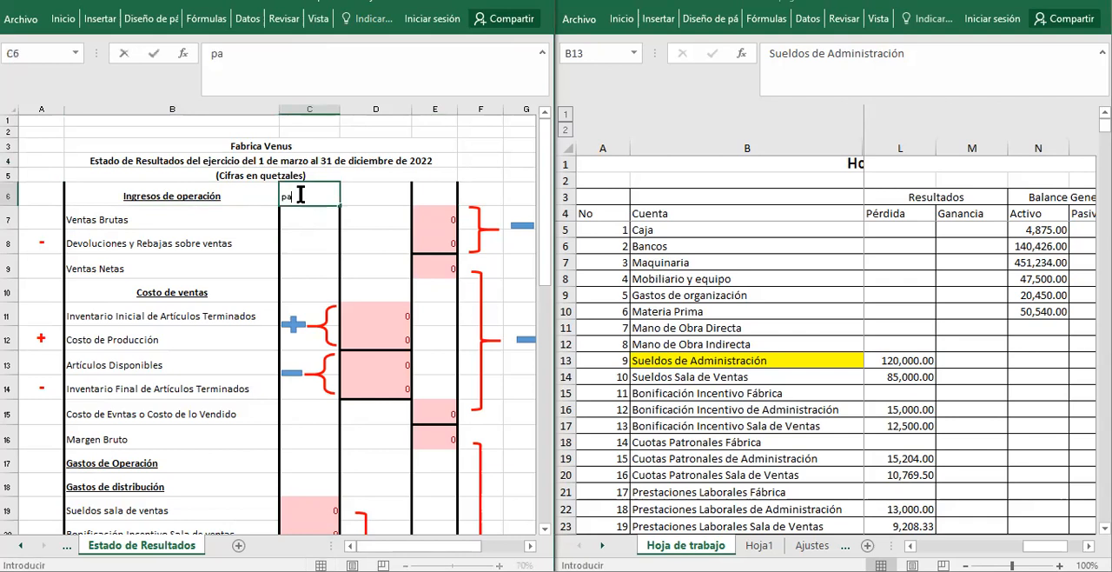
type("rcila 1")
key("Tab")
type("parcial 2")
key("Tab")
type("total")
key("Return")
key("Left")
key("Left")
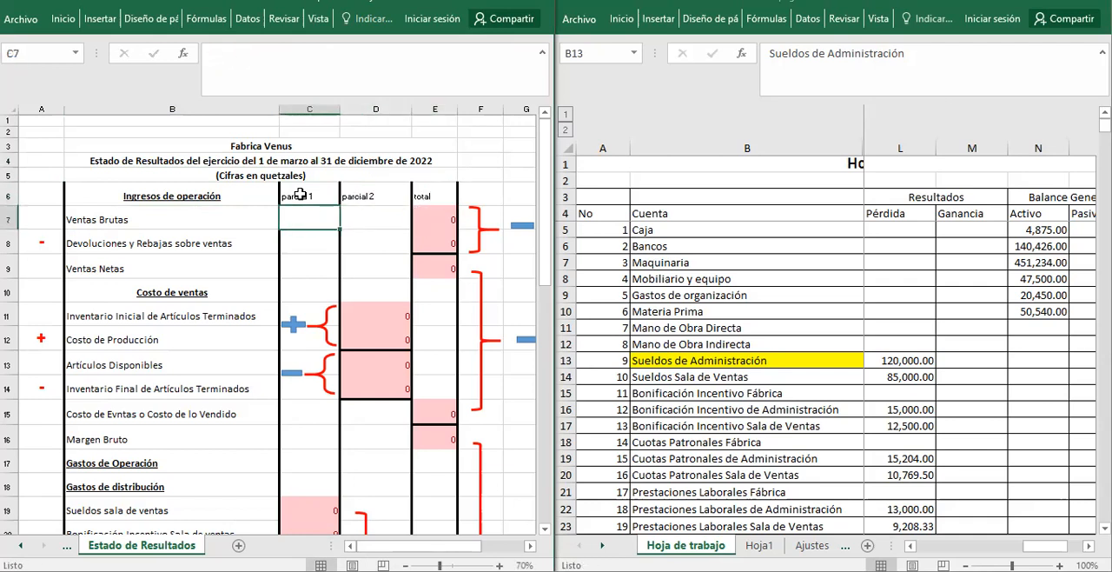
Locate the Ventas account in the Hoja de trabajo as the source for the Ventas Brutas line.
key("Left")
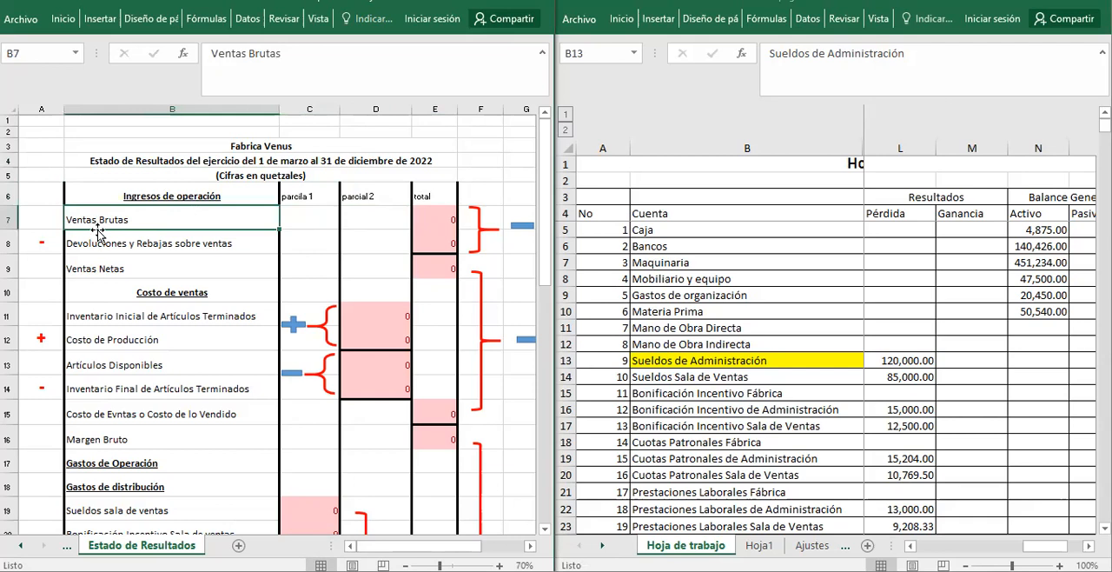
left_click(780, 332)
left_click(779, 331)
key("Down")
key("Down")
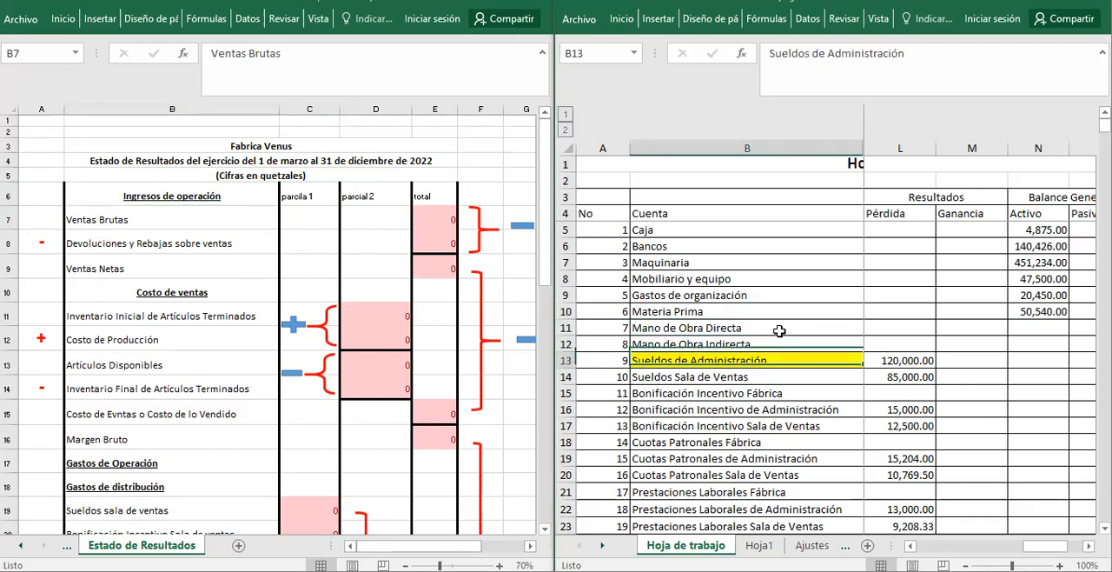
key("Down")
key("Down")
key("Down")
key("Down")
key("Down")
key("Down")
key("Down")
key("Down")
key("Down")
key("Down")
key("Down")
key("Down")
key("Down")
key("Down")
key("Down")
key("Down")
key("Down")
key("Down")
key("Down")
key("Down")
key("Up")
key("Up")
key("Up")
key("Up")
key("Up")
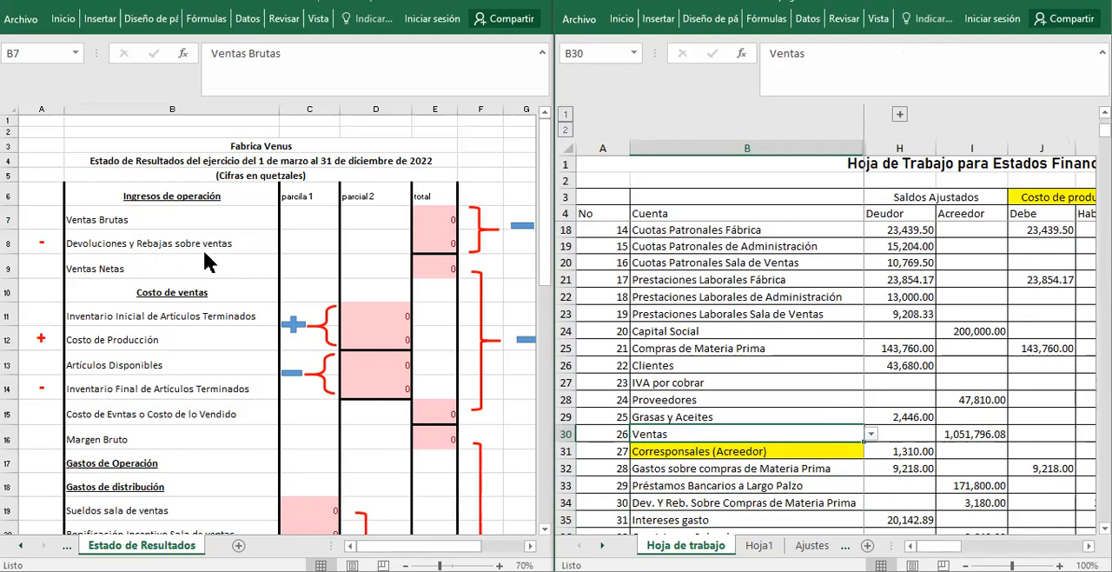
Compare the Saldos Ajustados, Costo de producción and Resultados columns of the Hoja de trabajo to see where Ventas is placed.
left_click(971, 416)
key("Up")
key("Up")
key("Up")
key("Up")
key("Up")
key("Up")
key("Up")
key("Up")
key("Up")
key("Up")
key("Up")
key("Up")
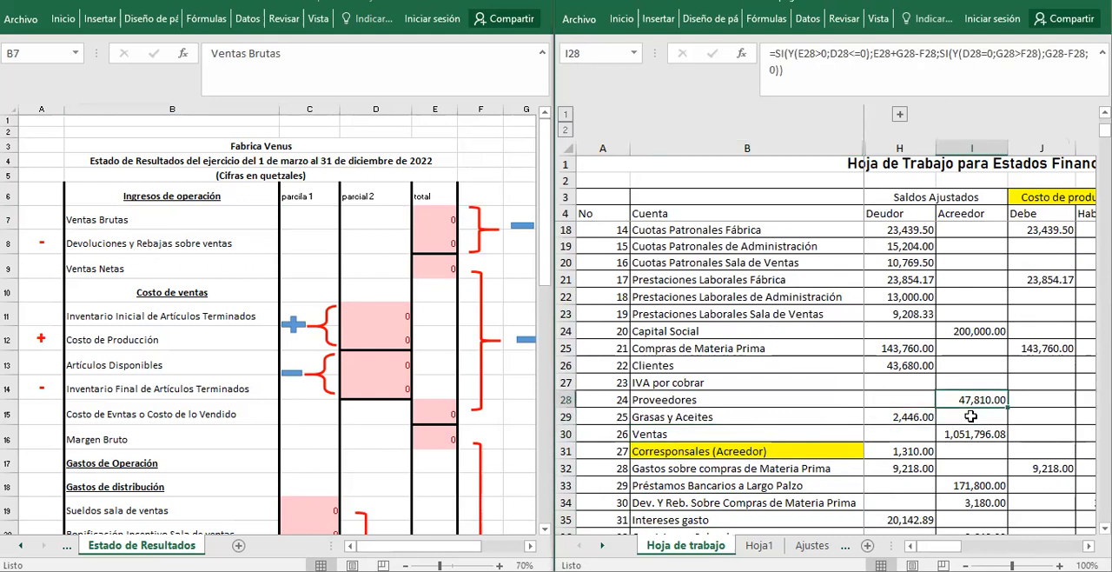
key("Right")
key("Right")
key("Right")
key("Right")
key("Right")
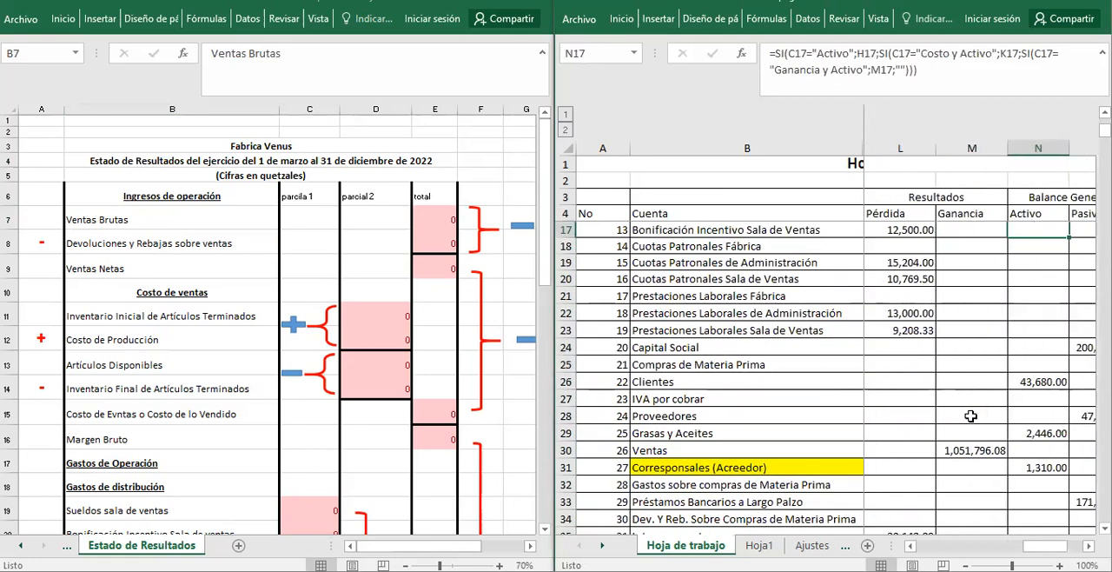
key("Left")
key("Left")
key("Left")
key("Left")
key("Left")
key("Left")
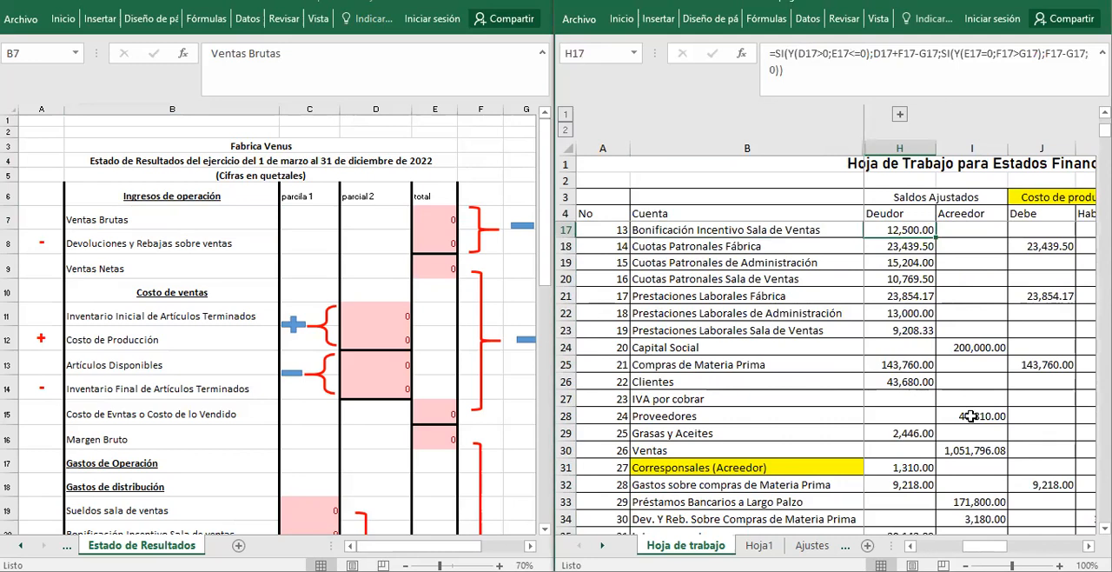
key("Right")
key("Right")
key("Right")
key("Right")
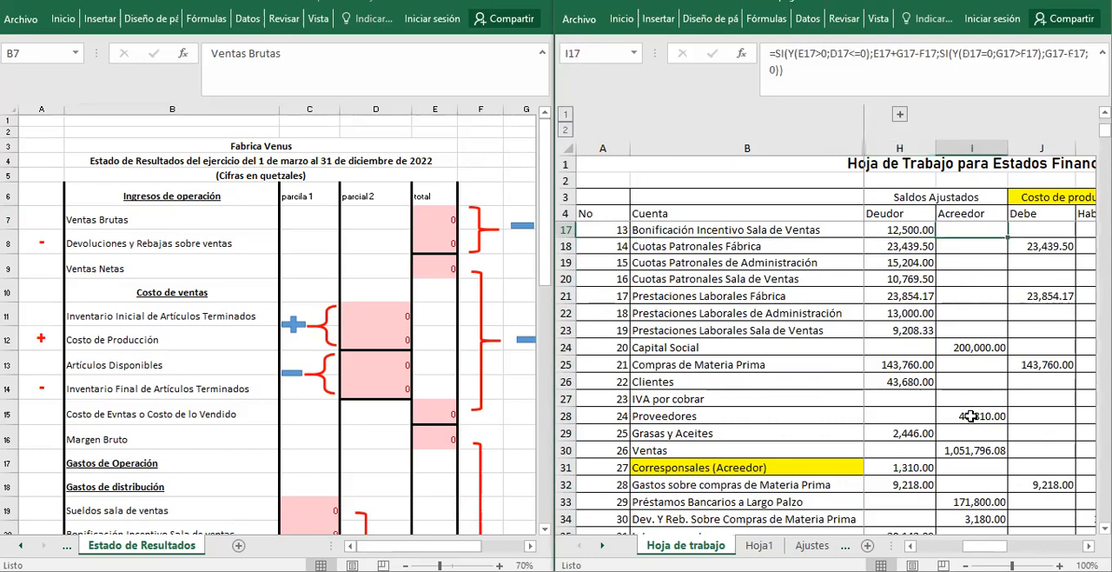
key("Right")
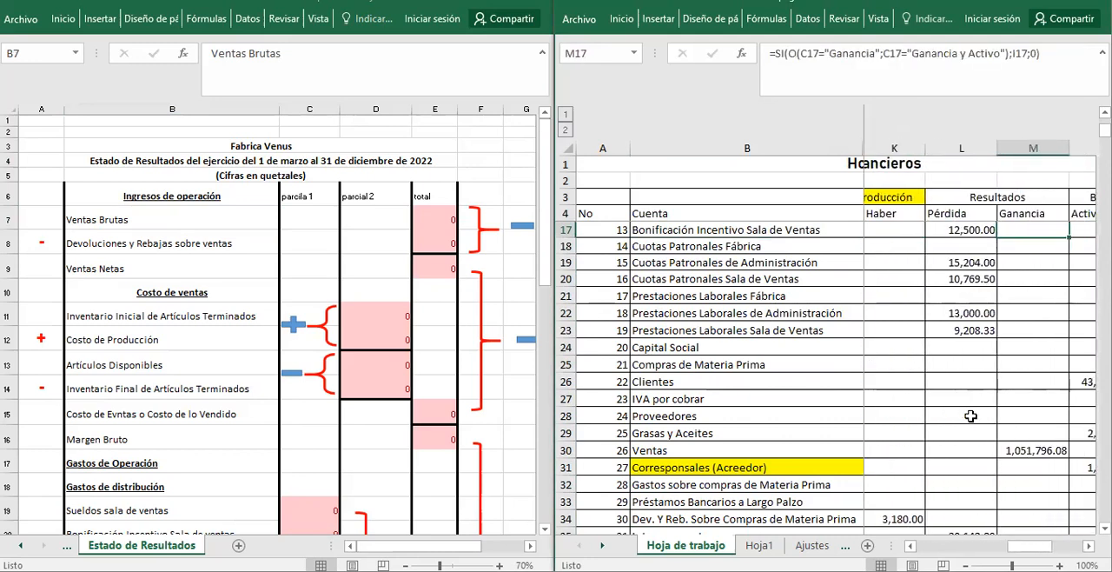
Go through the Ganancia and Pérdida amounts and find Devoluciones y Rebajas sobre Ventas in the Pérdida column.
key("Right")
key("Left")
key("Down")
key("Down")
key("Down")
key("Down")
key("Down")
key("Down")
key("Down")
key("Down")
key("Down")
key("Down")
key("Down")
key("Down")
key("Up")
key("Up")
key("Up")
key("Up")
key("Up")
key("Up")
key("Up")
key("Up")
key("Up")
key("Up")
key("Up")
key("Up")
key("Up")
key("Up")
key("Up")
key("Up")
key("Up")
key("Up")
key("Up")
key("Up")
key("Up")
key("Up")
key("Up")
key("Up")
key("Up")
key("Up")
key("Up")
key("Down")
key("Down")
key("Down")
key("Down")
key("Down")
key("Down")
key("Down")
key("Down")
key("Down")
key("Down")
key("Down")
key("Down")
key("Down")
key("Down")
key("Down")
key("Down")
key("Down")
key("Down")
key("Down")
key("Down")
key("Down")
key("Down")
key("Down")
key("Down")
key("Down")
key("Down")
key("Down")
key("Down")
key("Down")
key("Down")
key("Down")
key("Down")
key("Down")
key("Down")
key("Down")
key("Down")
key("Down")
key("Down")
key("Down")
key("Up")
key("Up")
key("Up")
key("Left")
key("Up")
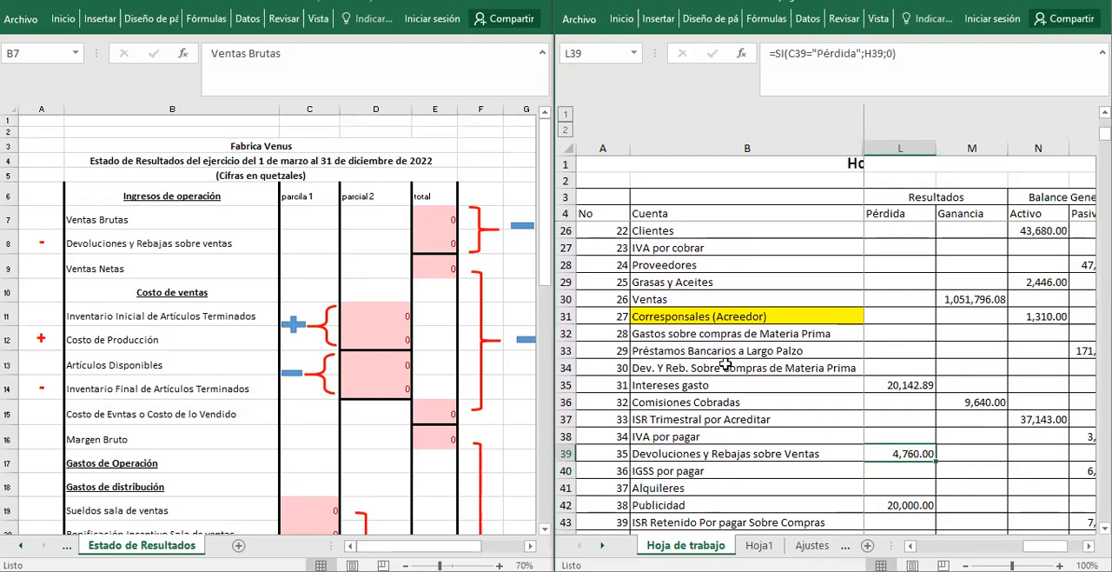
Review the total cells E7 to E9 of the Estado de Resultados, including the Ventas Netas formula.
left_click(514, 271)
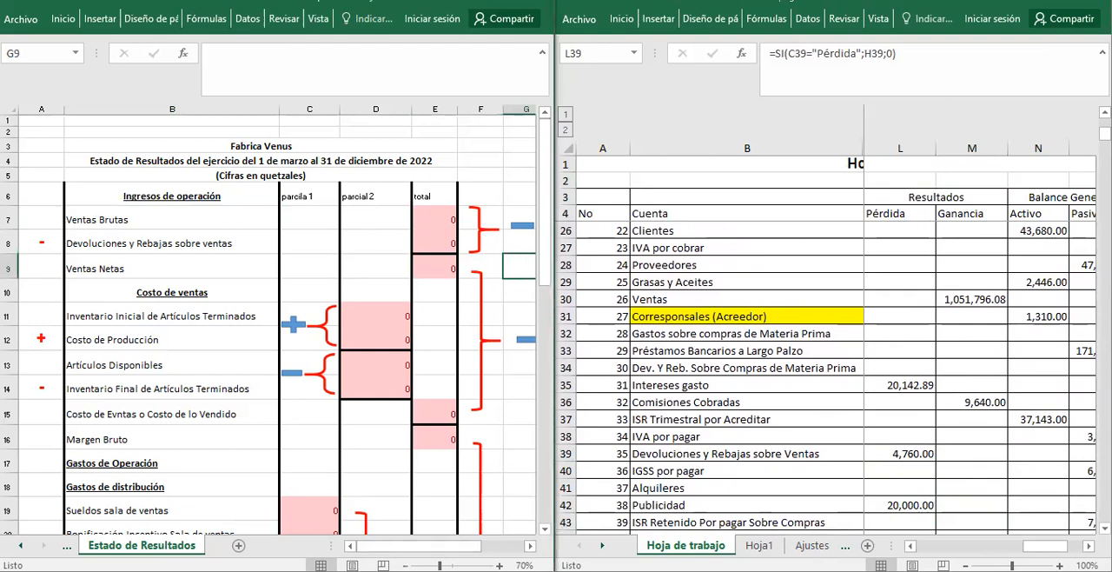
scroll(376, 372, "down", 2)
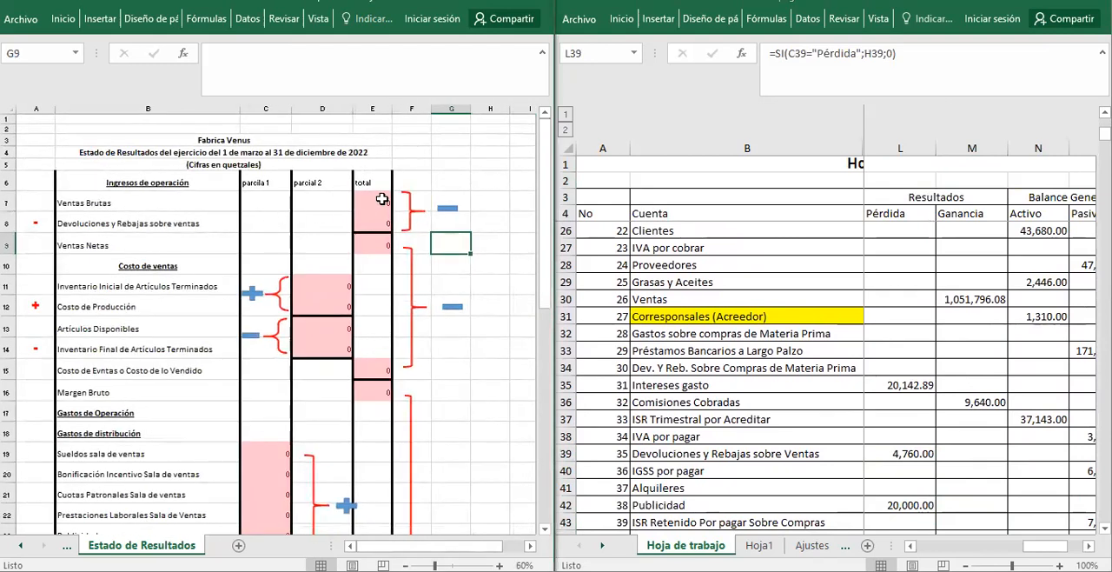
left_click(379, 221)
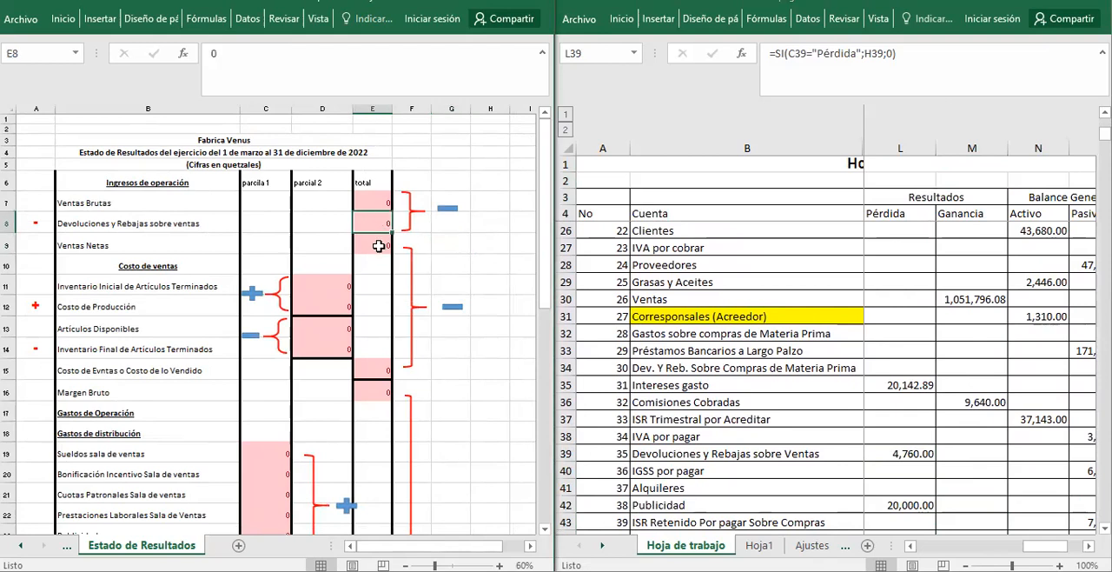
left_click(379, 246)
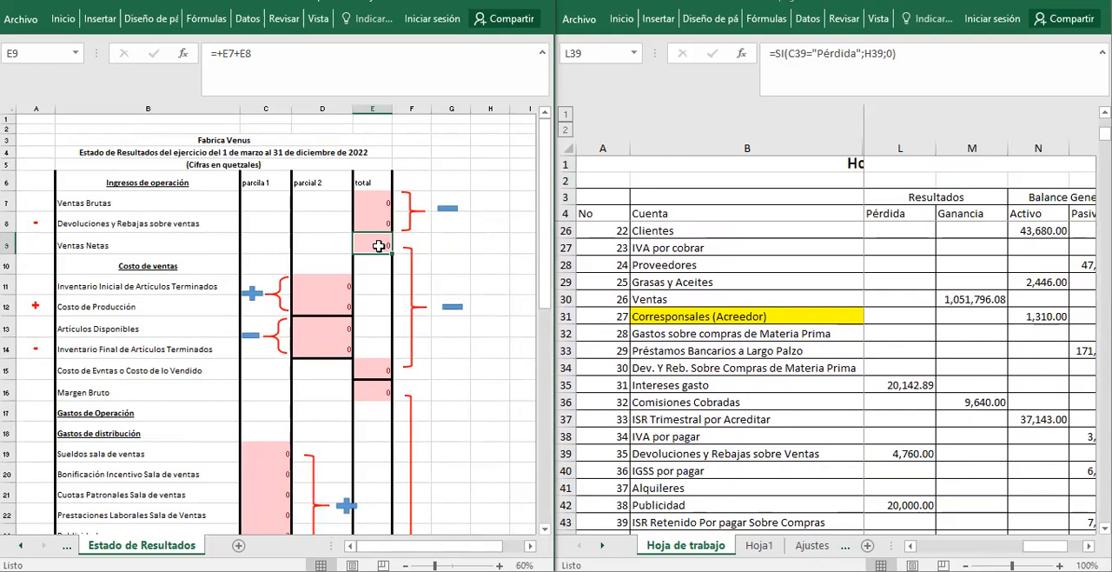
left_click(385, 204)
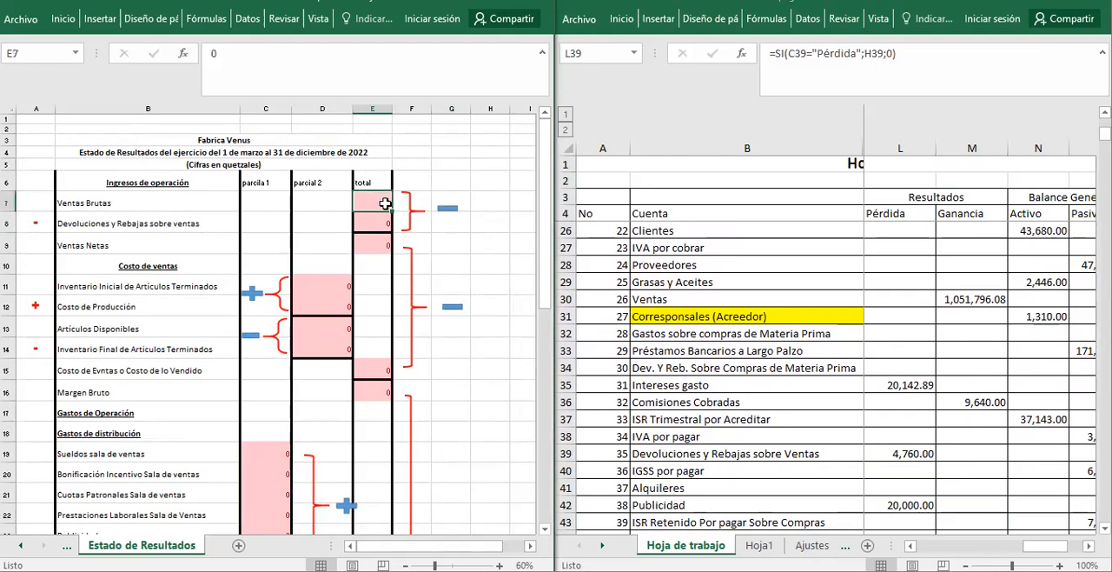
left_click(783, 359)
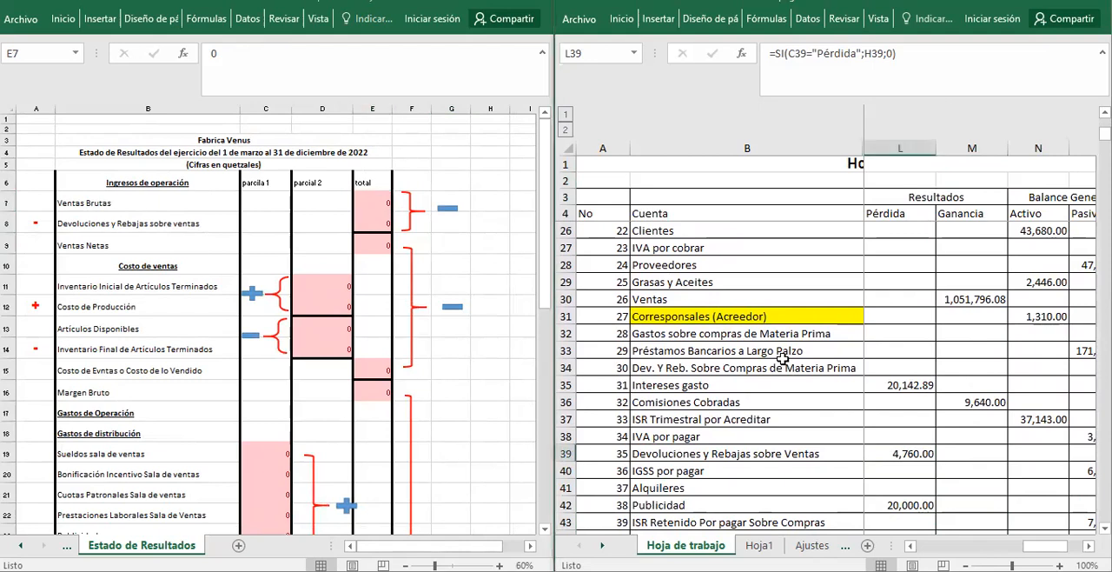
left_click(375, 197)
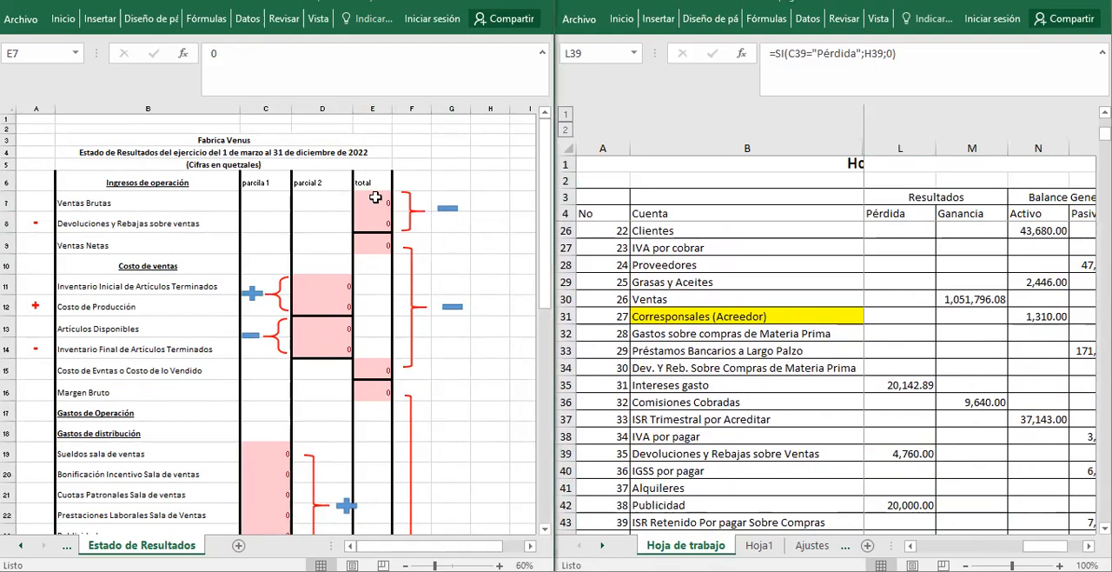
left_click(379, 241)
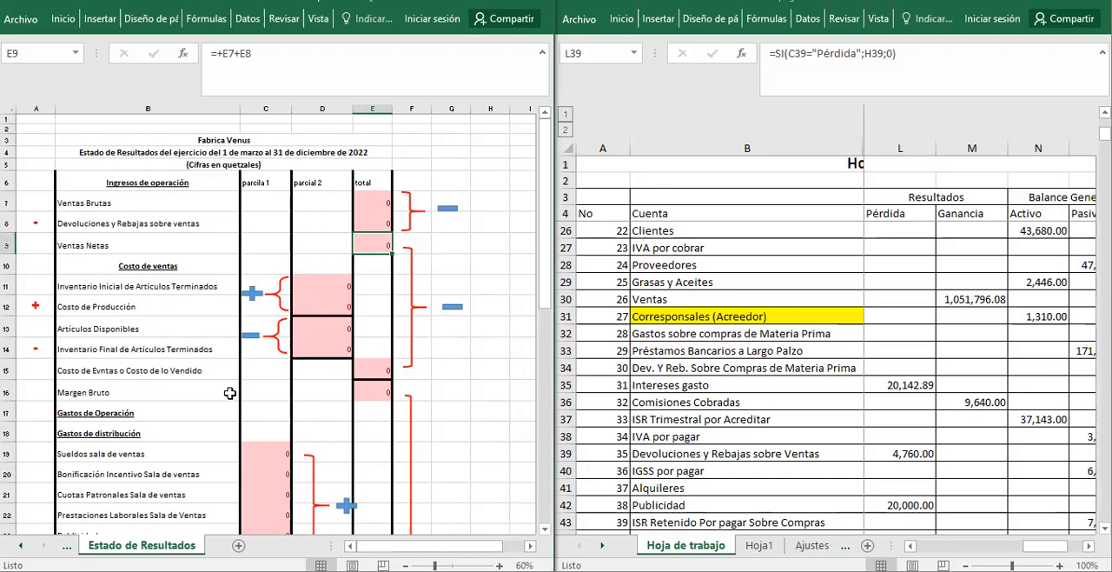
Review the Costo de ventas heading and Inventario Inicial line, and find the Artículos Terminados account in the Hoja de trabajo.
left_click(171, 266)
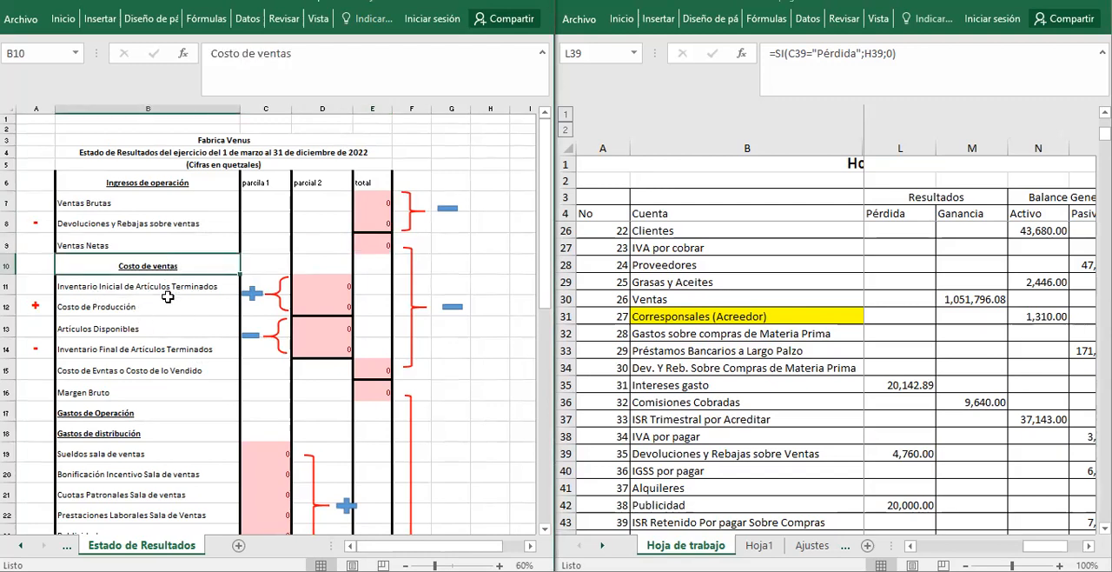
left_click(168, 292)
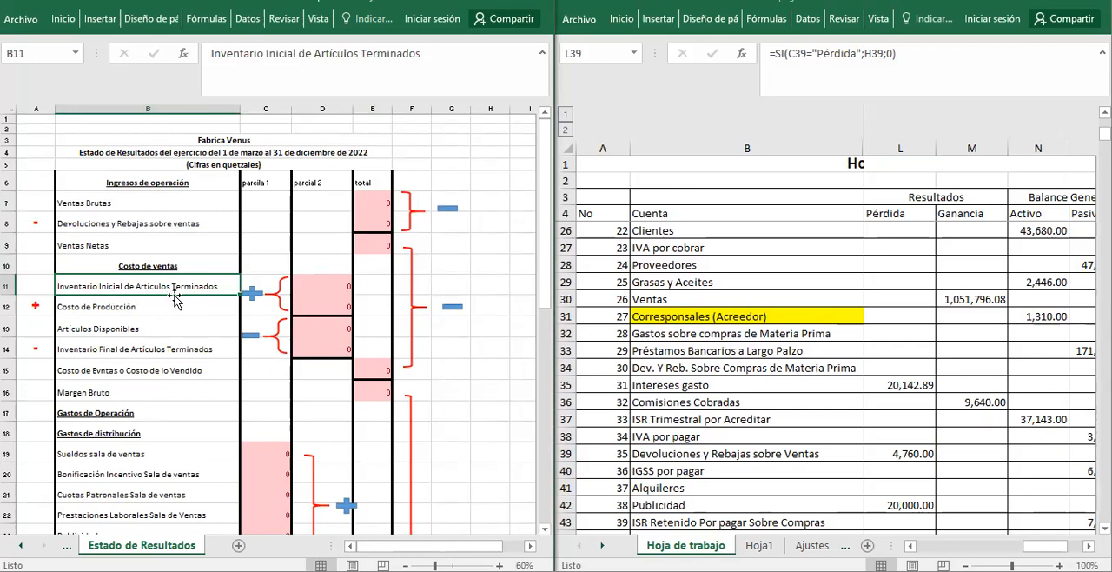
left_click(687, 363)
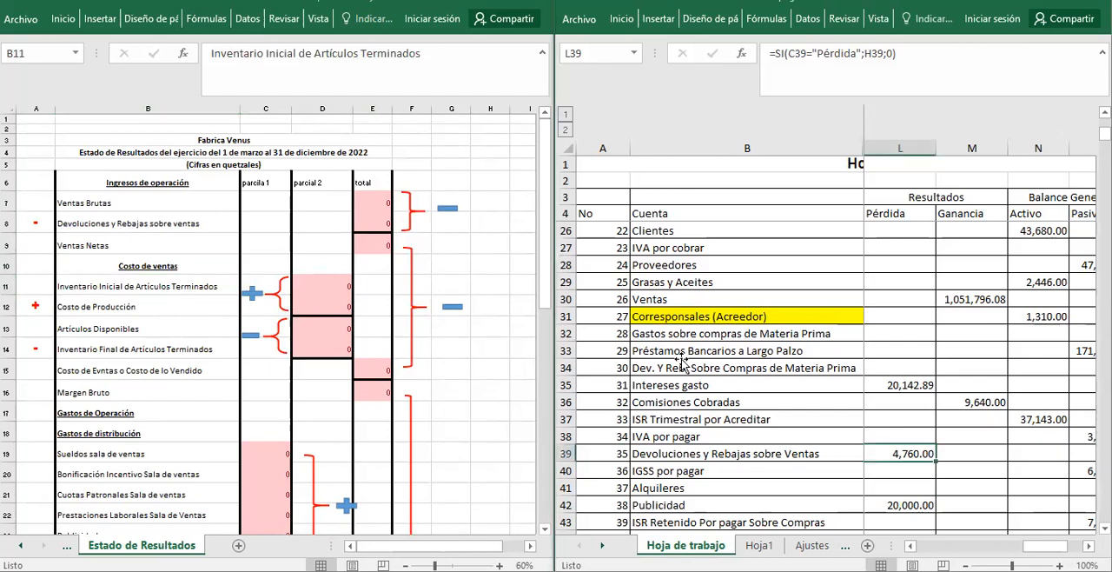
left_click(682, 364)
key("Down")
key("Down")
key("Down")
key("Down")
key("Down")
key("Down")
key("Down")
key("Down")
key("Down")
key("Down")
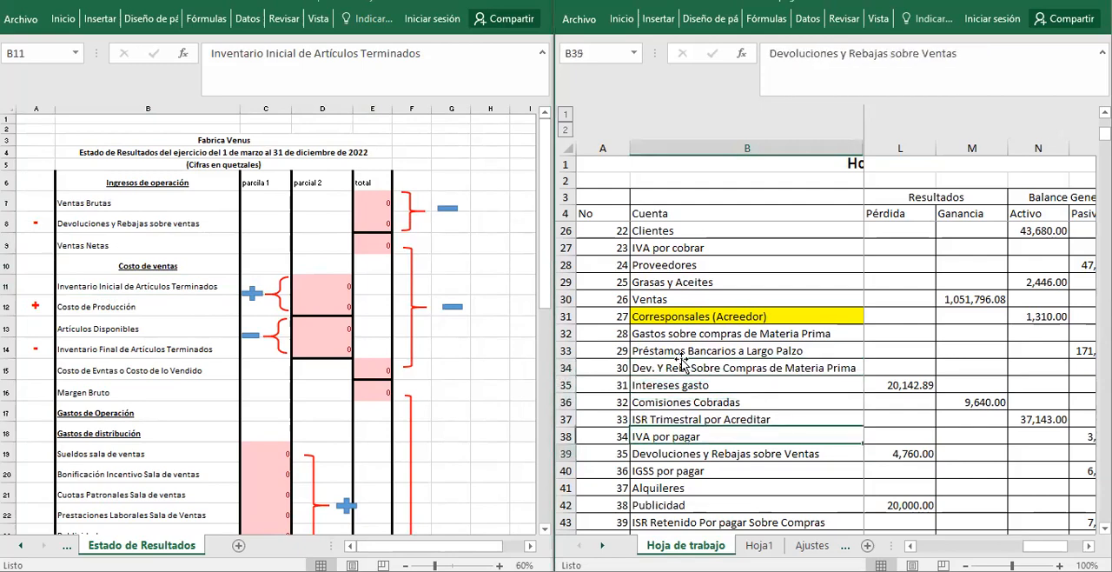
key("Down")
key("Down")
key("Down")
key("Down")
key("Down")
key("Down")
key("Down")
key("Down")
key("Down")
key("Down")
key("Down")
key("Down")
key("Down")
key("Down")
key("Down")
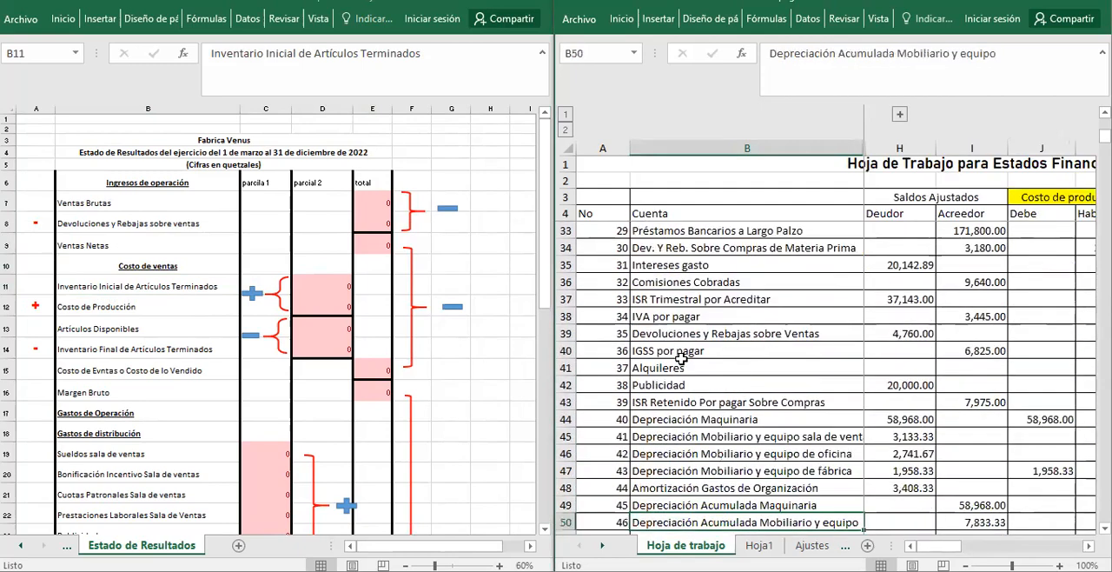
key("Down")
key("Down")
key("Down")
key("Down")
key("Down")
key("Down")
key("Down")
key("Up")
key("Up")
key("Up")
key("Up")
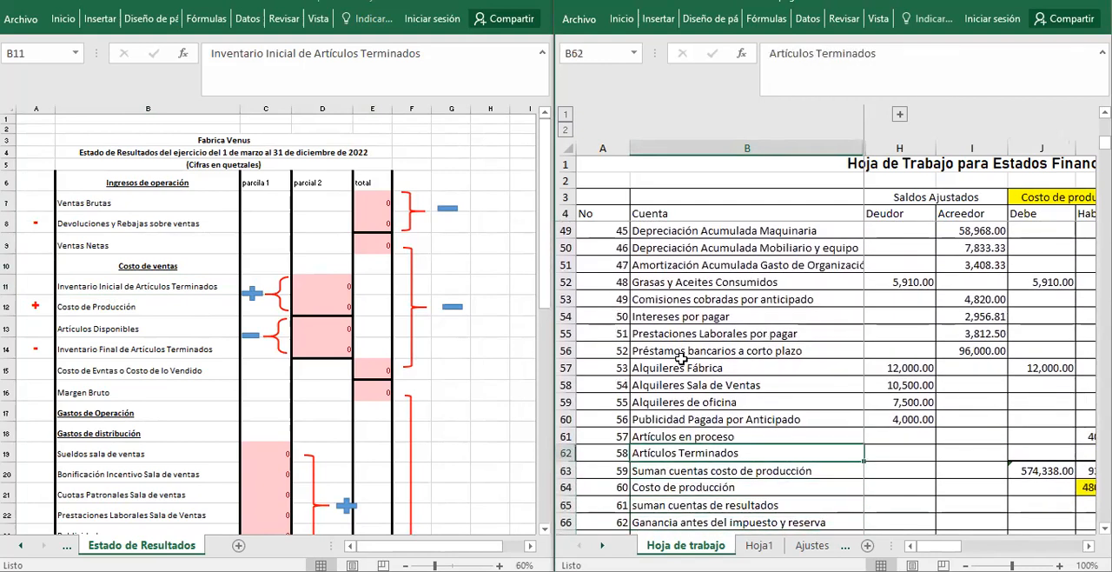
Check the Artículos Terminados row across the Costo de producción, Pérdida, Ganancia and Activo columns.
key("Left")
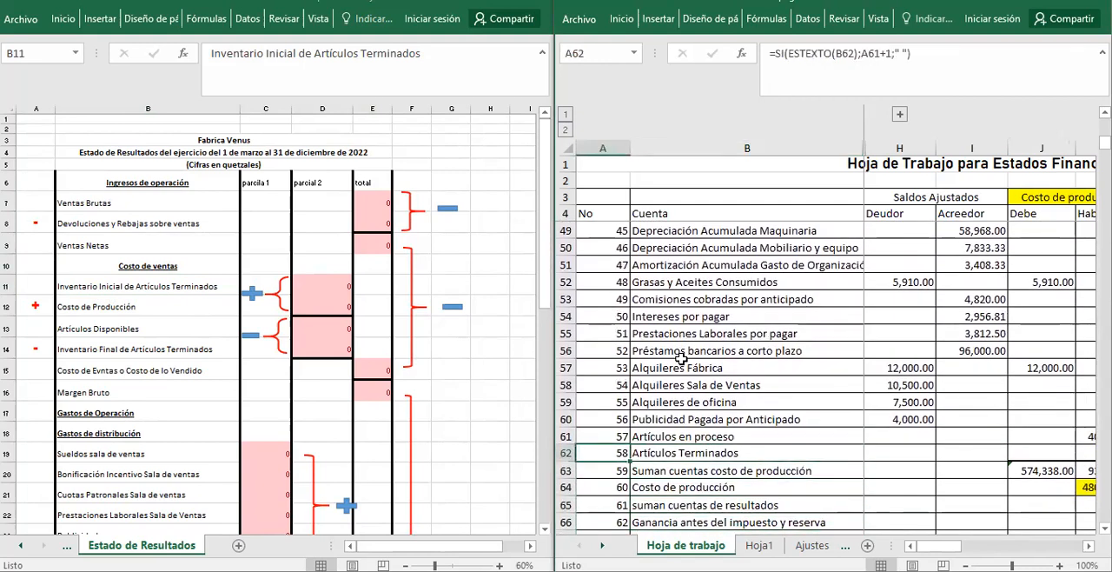
key("Right")
key("Right")
key("Right")
key("Right")
key("Right")
key("Right")
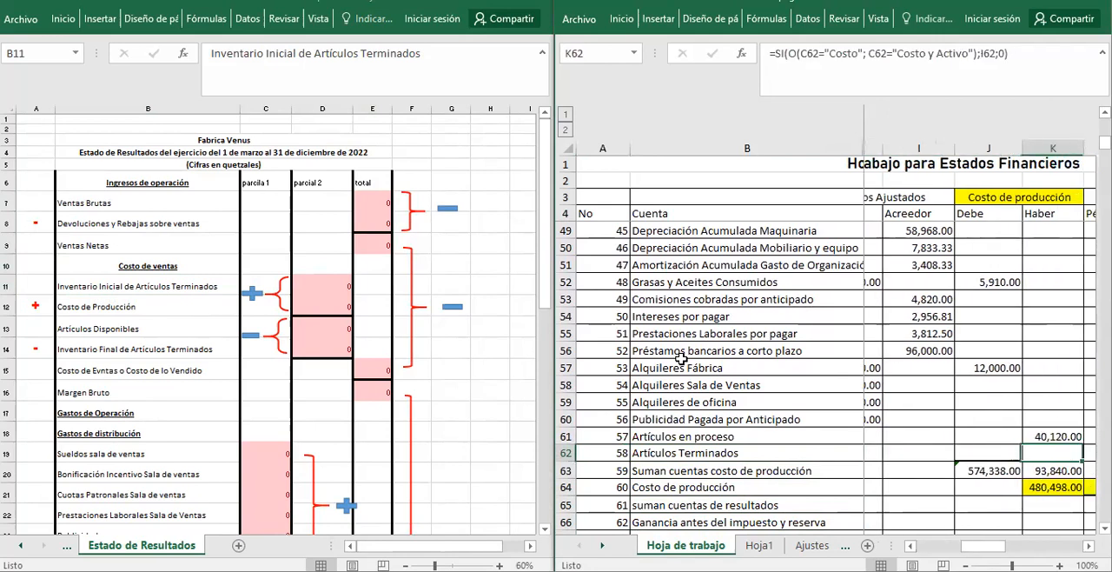
key("Right")
key("Right")
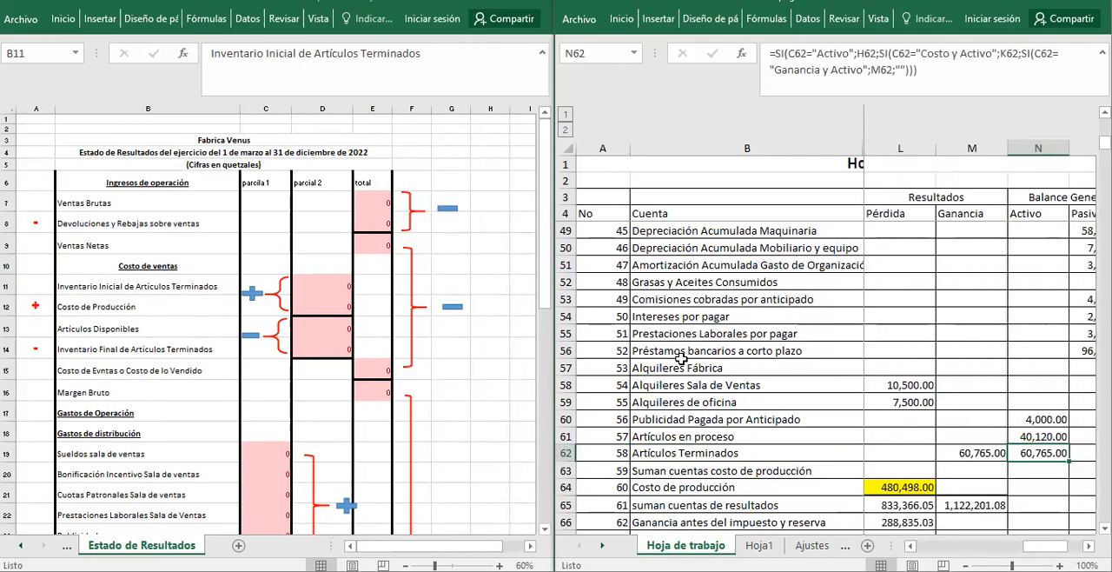
left_click(949, 452)
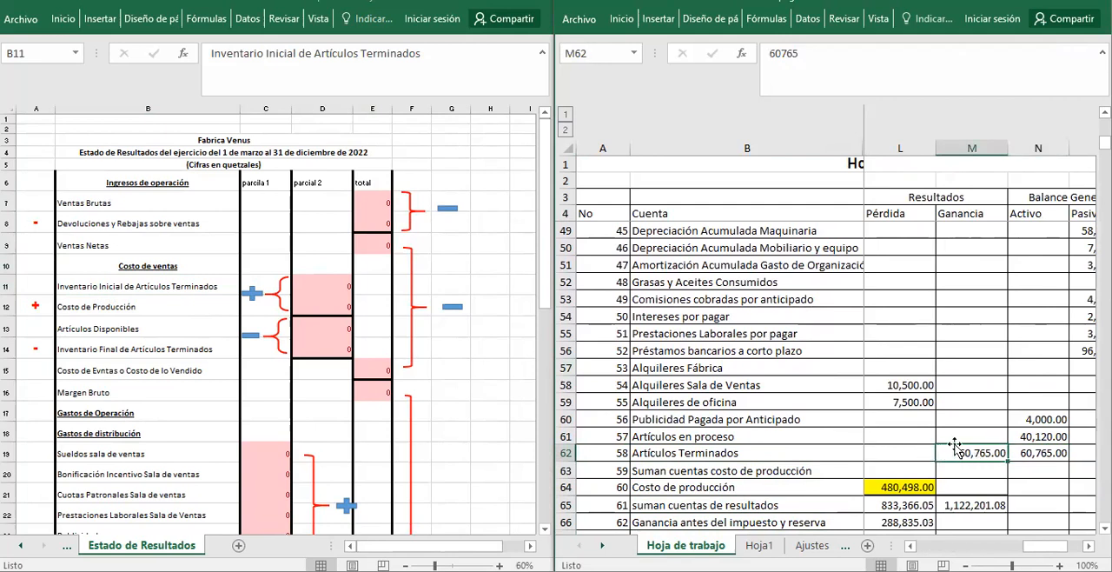
left_click(901, 453)
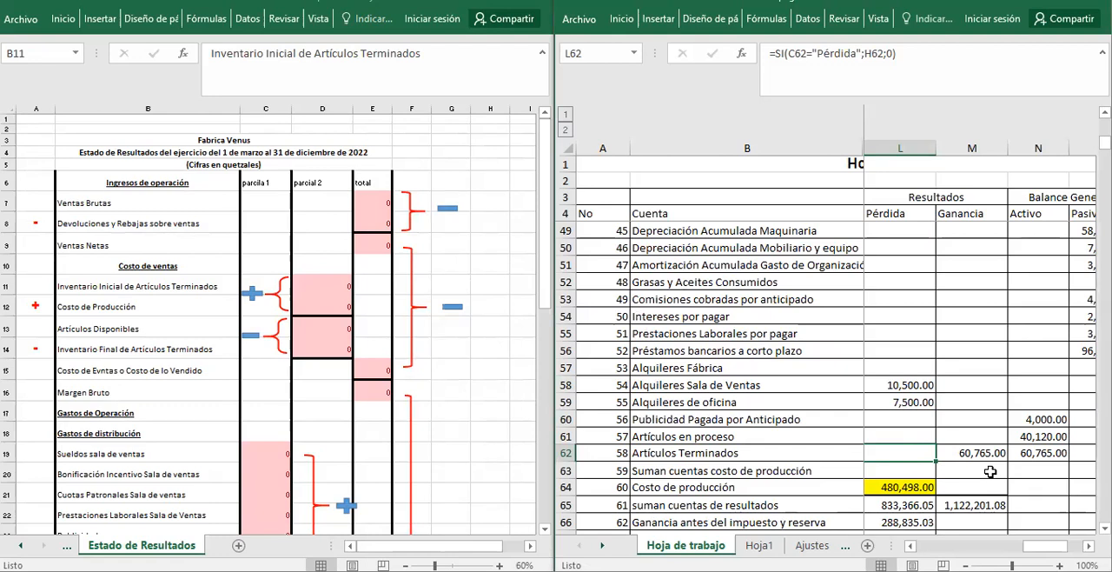
Examine the Costo de Producción cell D12 and its source total in E28 of the Estado de costo de producción sheet.
left_click(309, 299)
left_click(309, 298)
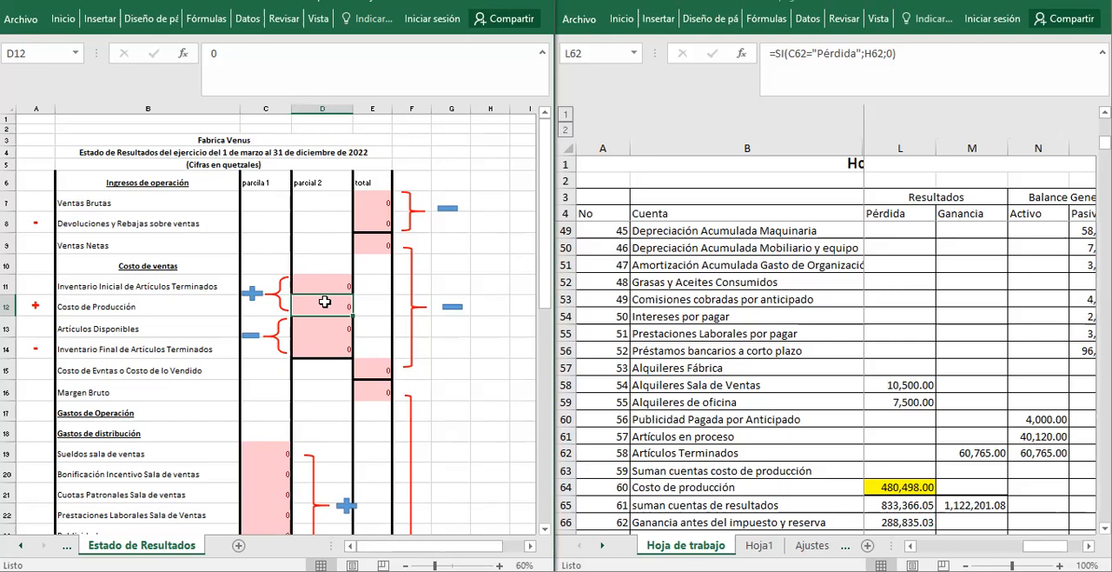
left_click(67, 545)
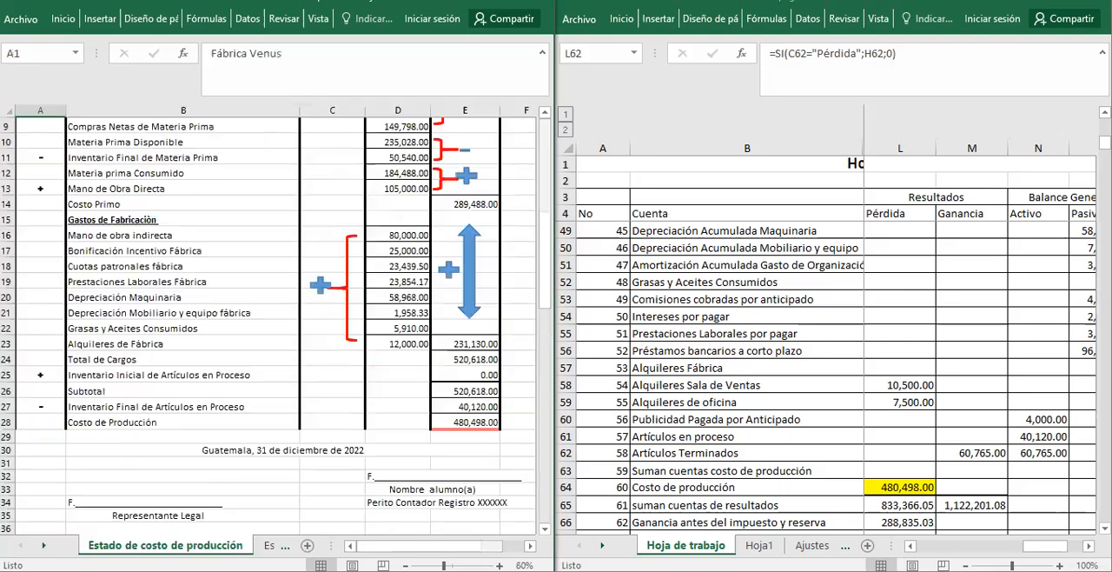
left_click(116, 432)
left_click(140, 424)
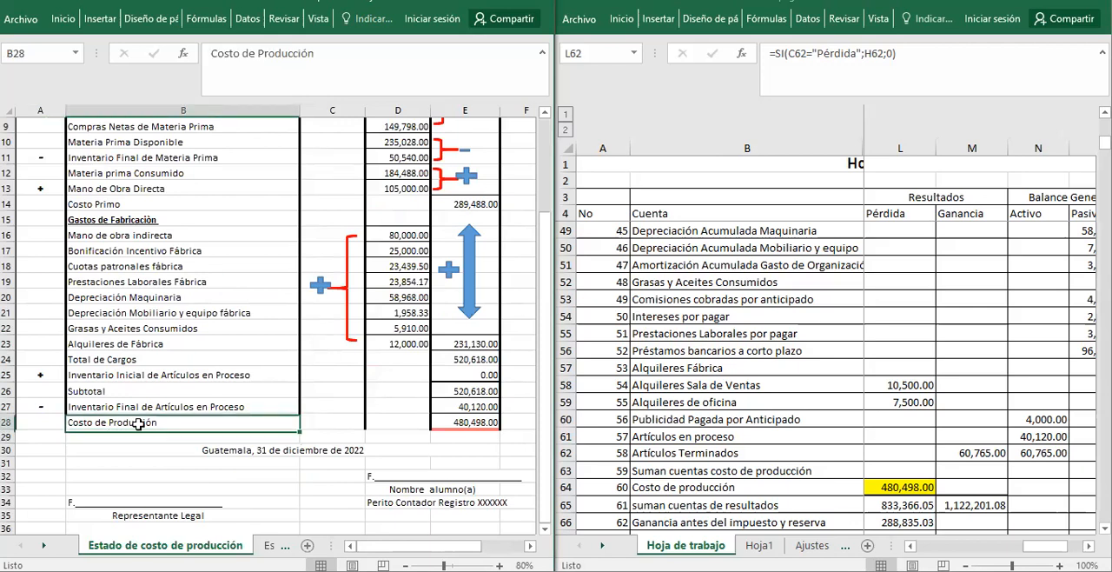
left_click(476, 425)
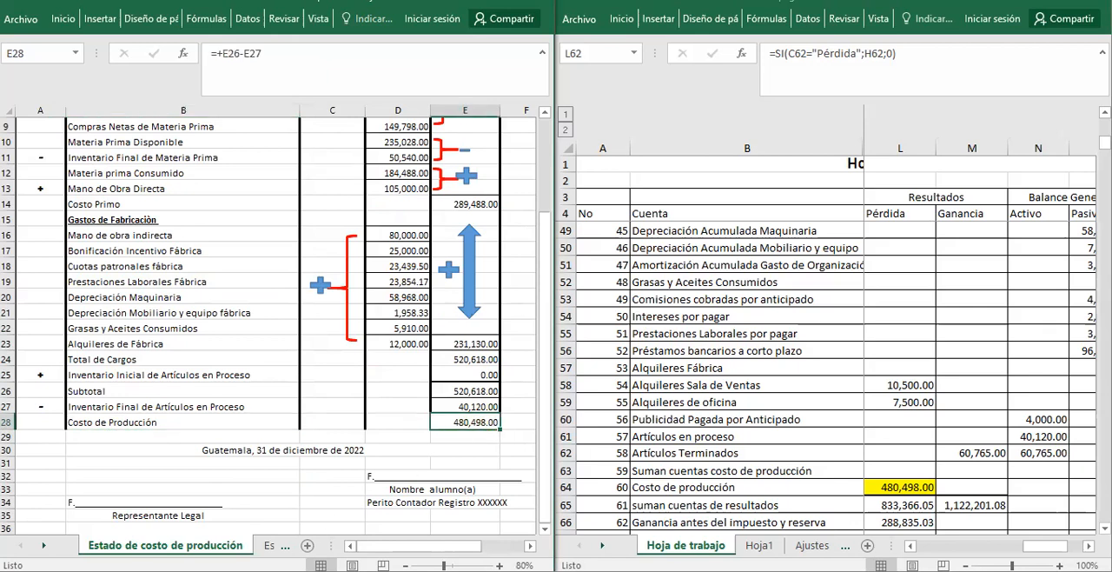
Link the Costo de Producción cell D12 of the Estado de Resultados to E28 of the Estado de costo de producción sheet.
left_click(269, 545)
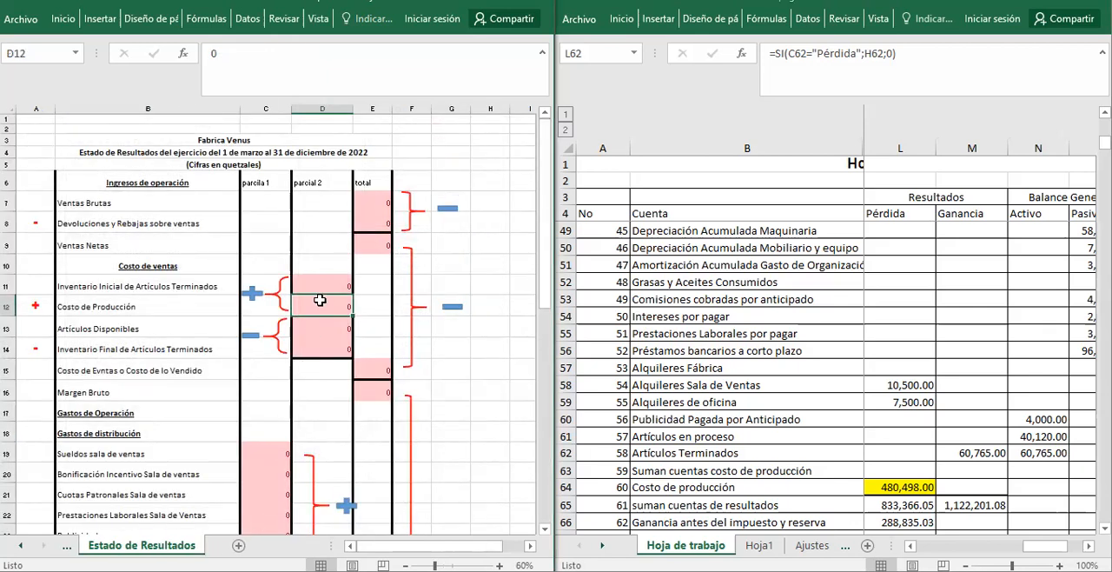
type("+")
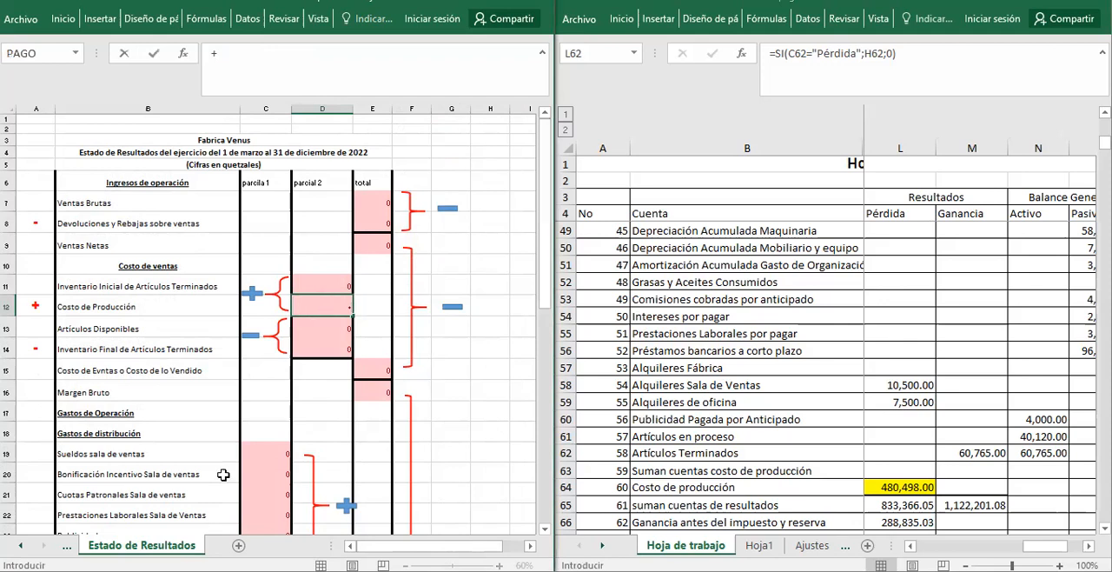
left_click(66, 545)
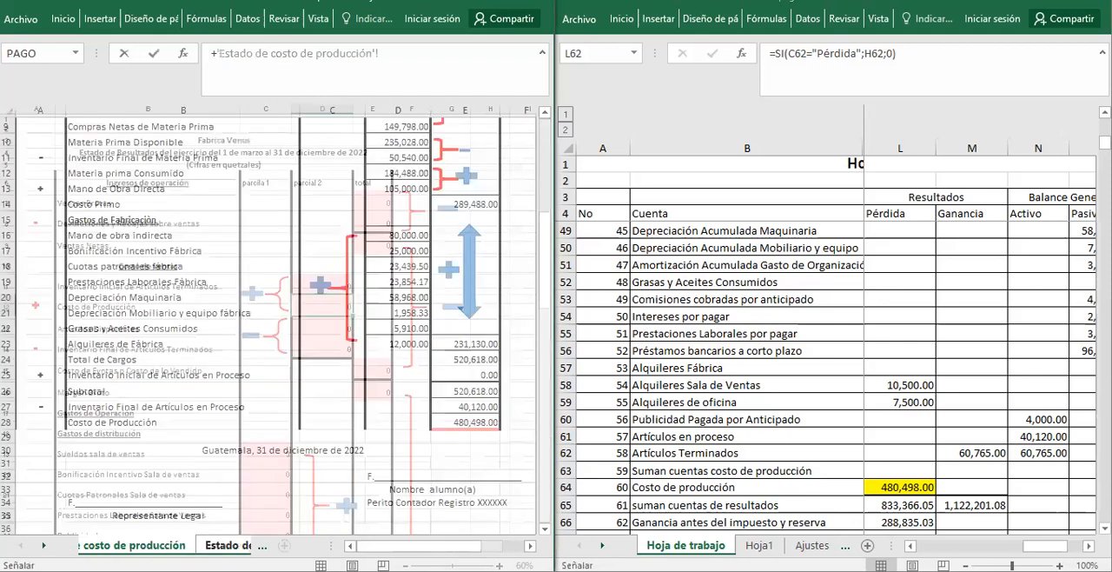
left_click(464, 422)
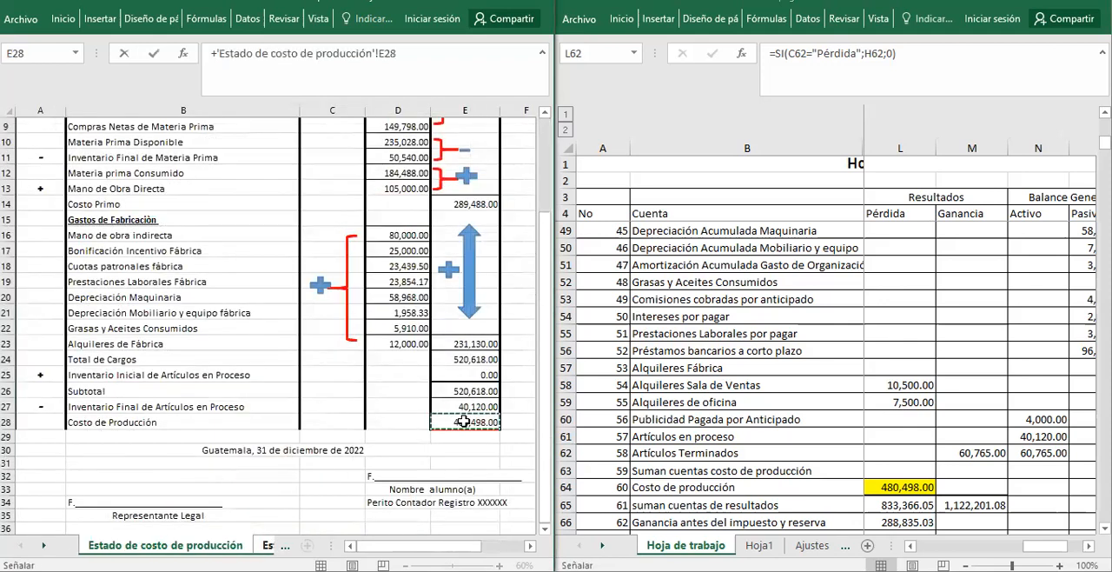
key("Return")
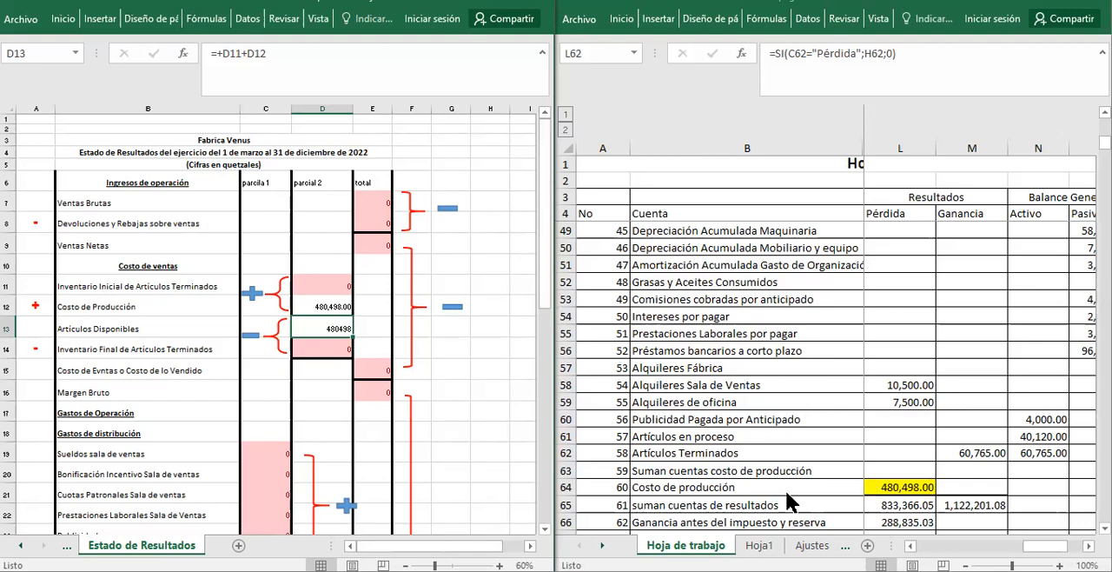
Check the Costo de producción amount under Pérdida and the Artículos Terminados row under Pérdida and Ganancia in the Hoja de trabajo.
left_click(898, 491)
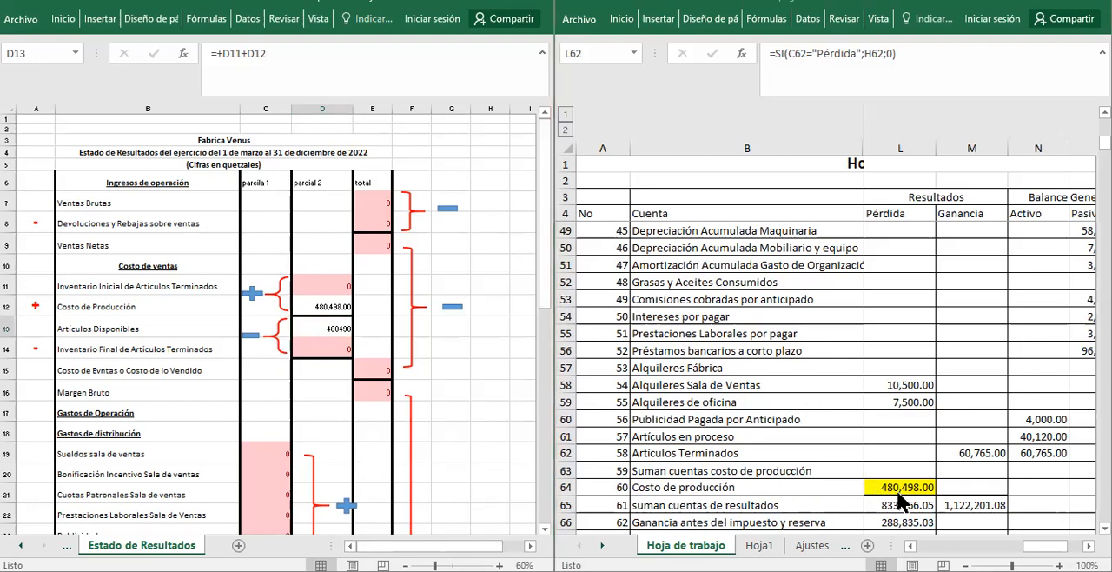
left_click(901, 486)
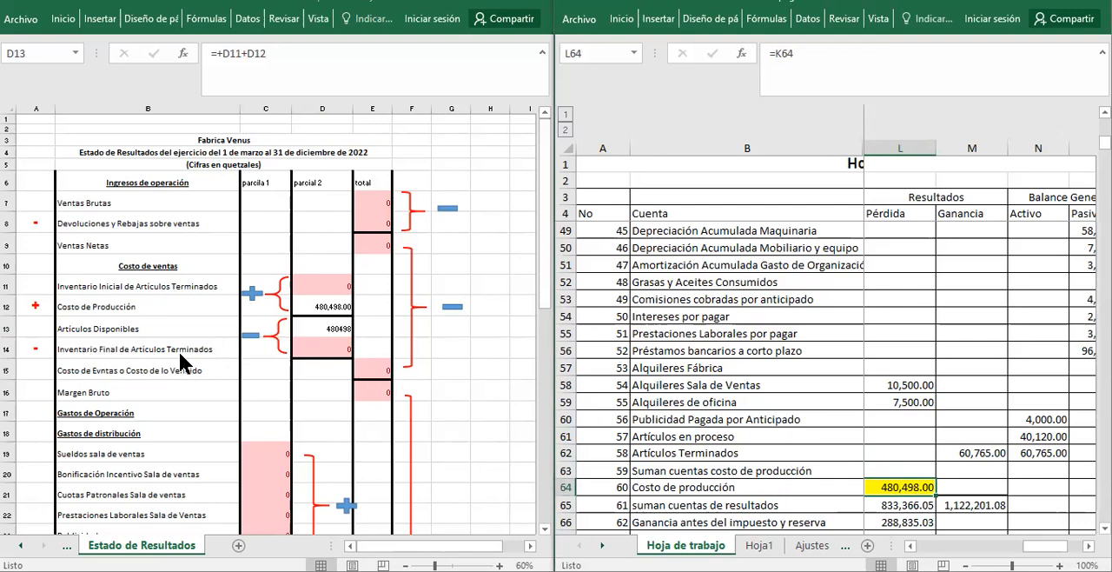
left_click(946, 453)
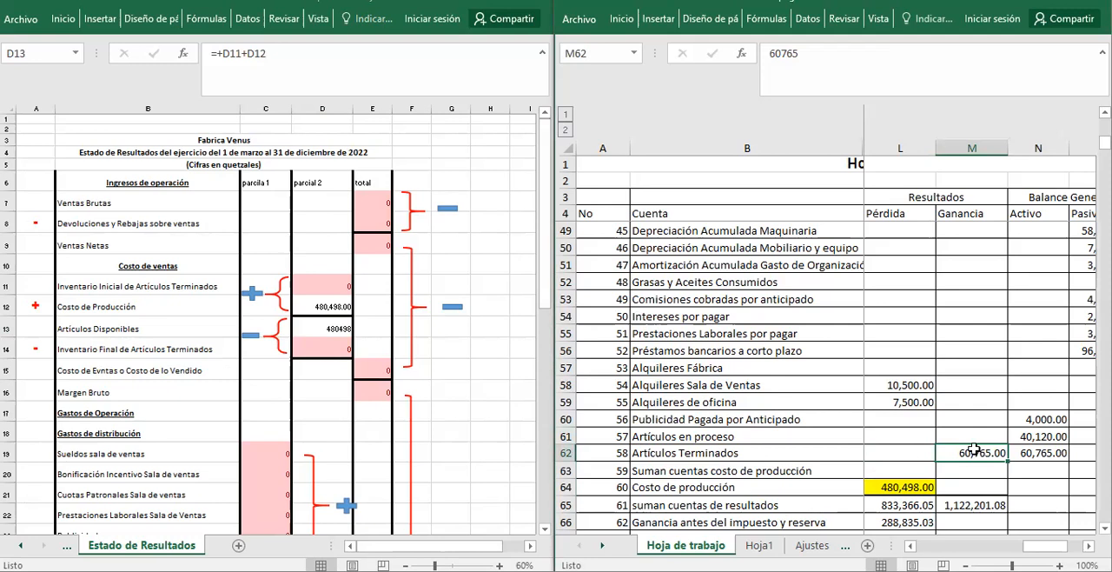
left_click(891, 449)
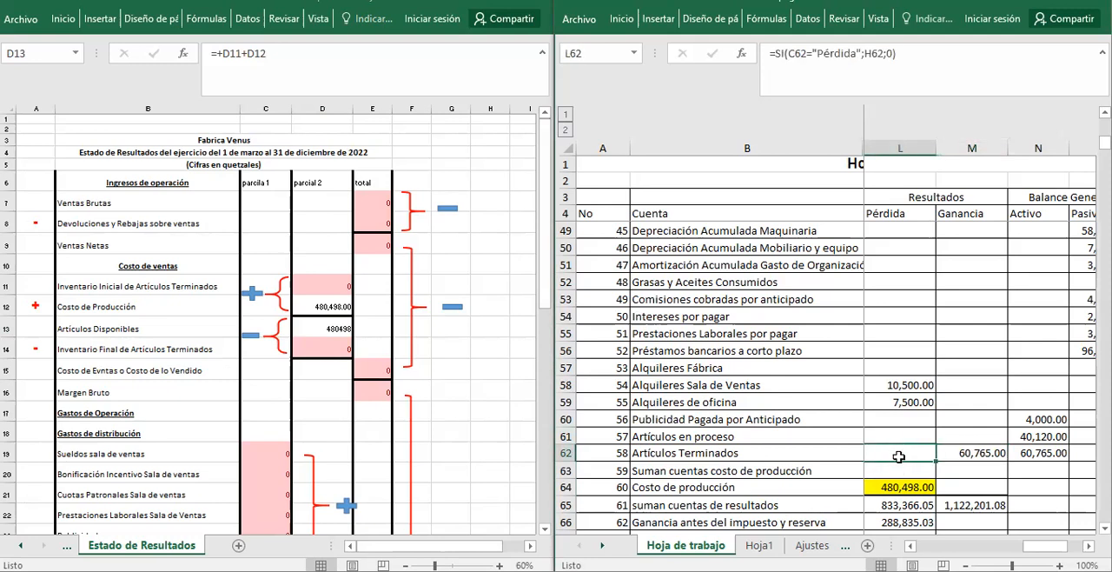
left_click(976, 453)
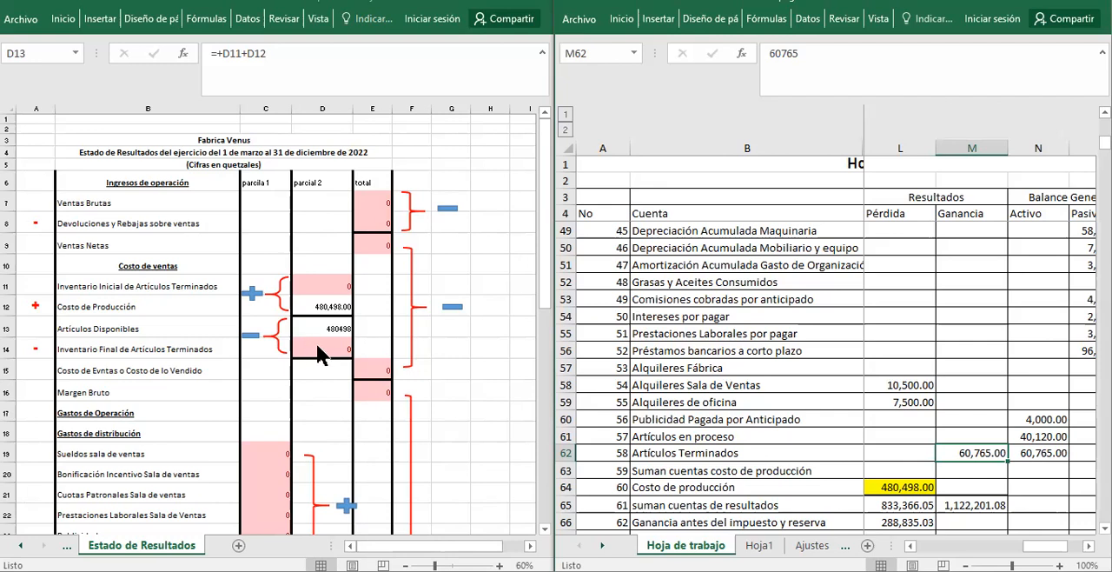
Correct the label in B15 of the Estado de Resultados to read "Costo de Ventas o Costo de lo Vendido".
left_click(130, 366)
double_click(103, 370)
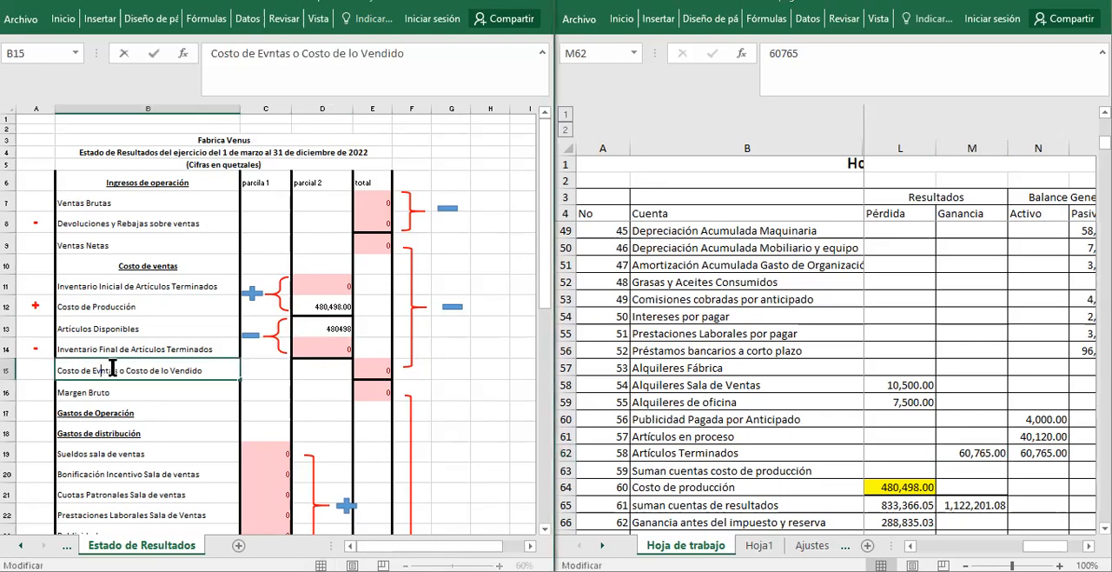
key("BackSpace")
key("BackSpace")
type("Ve")
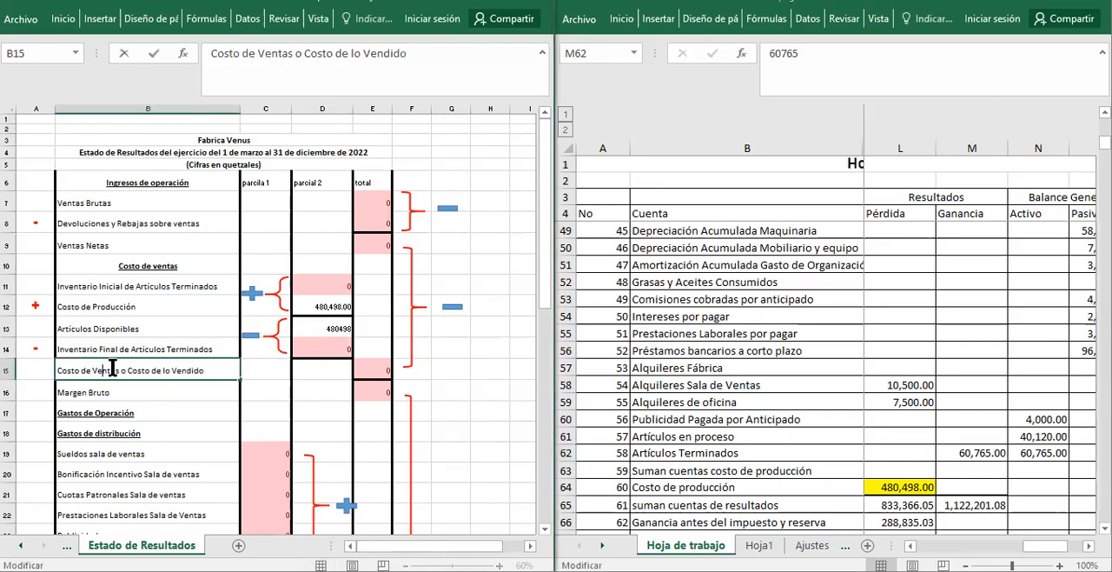
left_click(459, 363)
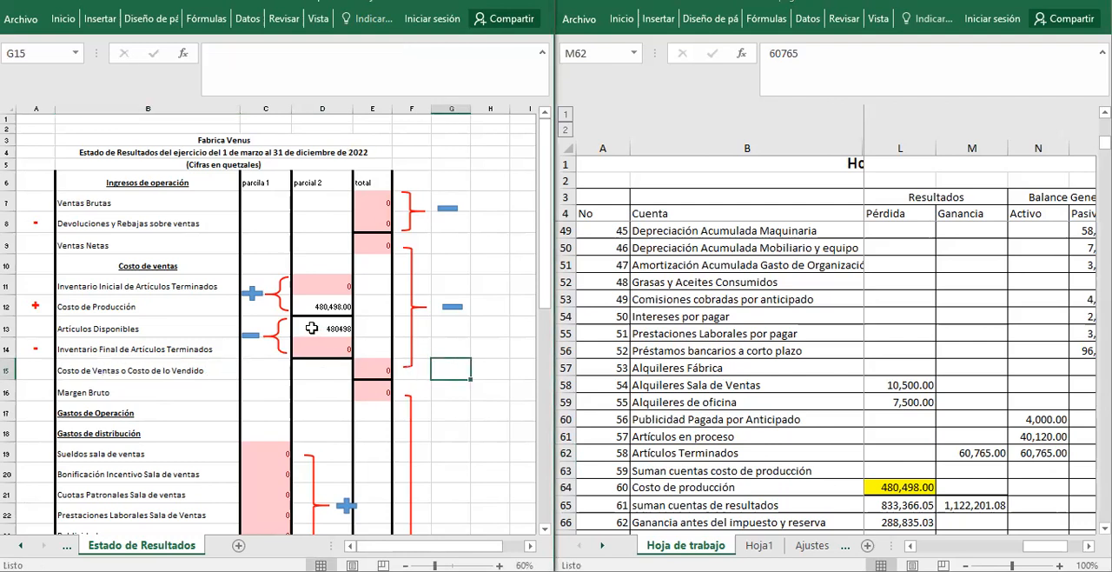
Review the Artículos Disponibles, Inventario Final and Costo de Ventas cells D13, D14 and E15.
left_click(315, 331)
left_click(305, 347)
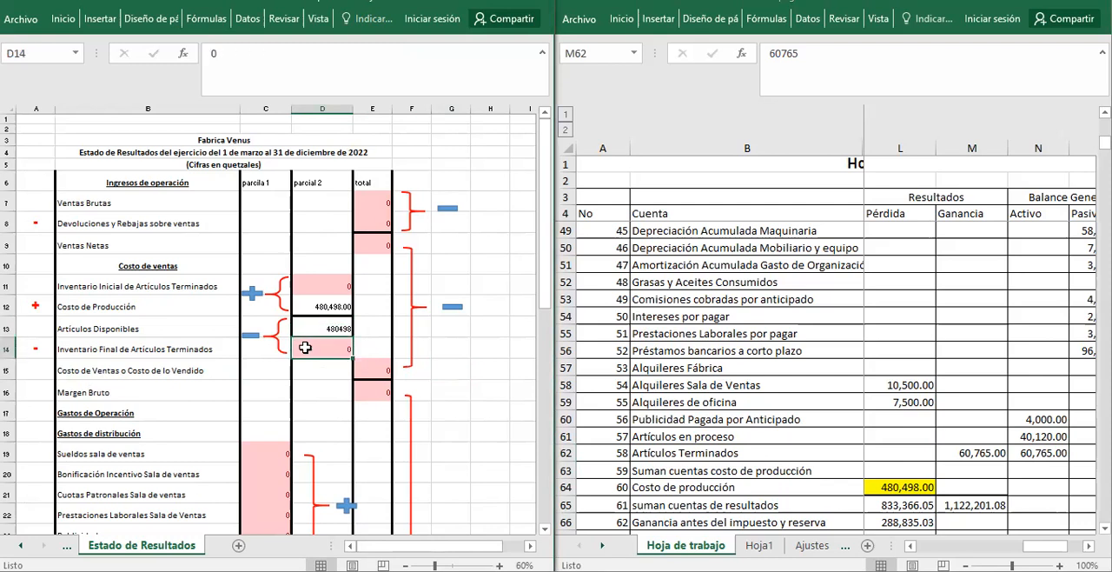
left_click(370, 367)
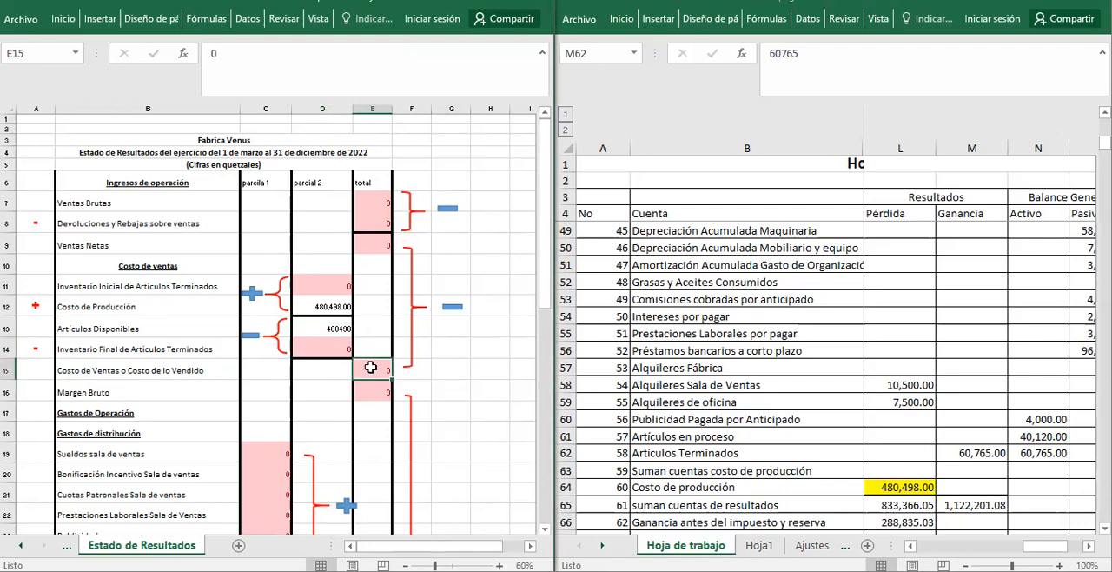
Examine the Margen Bruto formula in E16 together with its source cells, Ventas Netas E9 and Costo de Ventas E15.
left_click(372, 245)
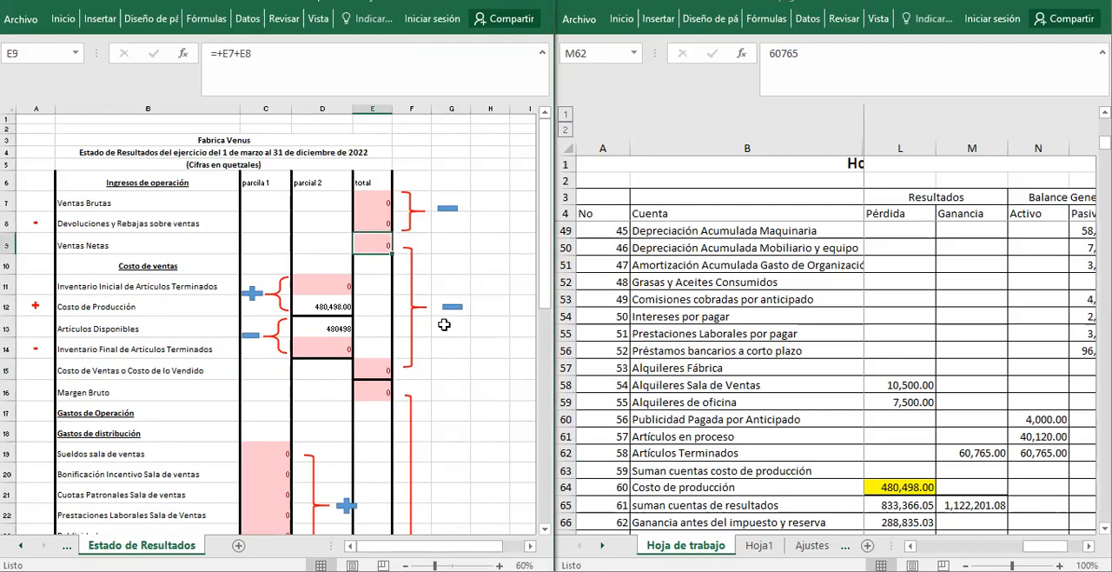
left_click(371, 370)
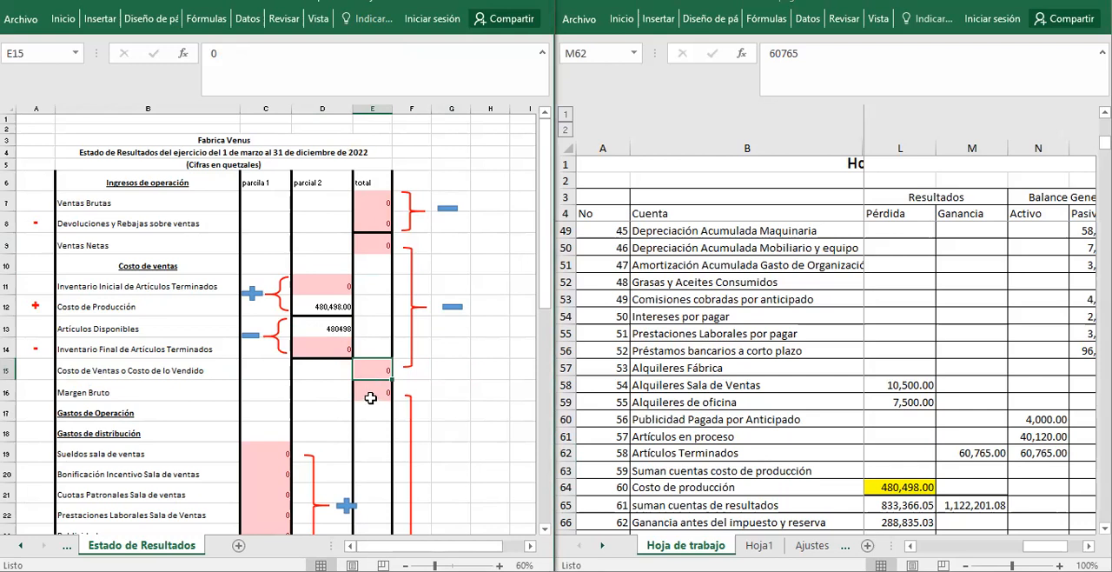
left_click(371, 393)
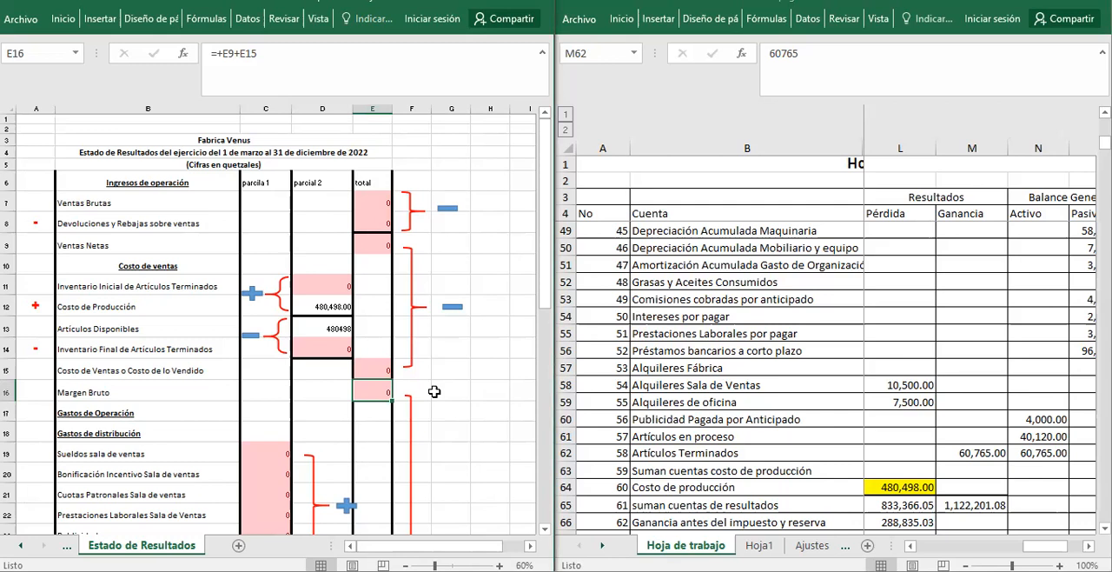
left_click(374, 249)
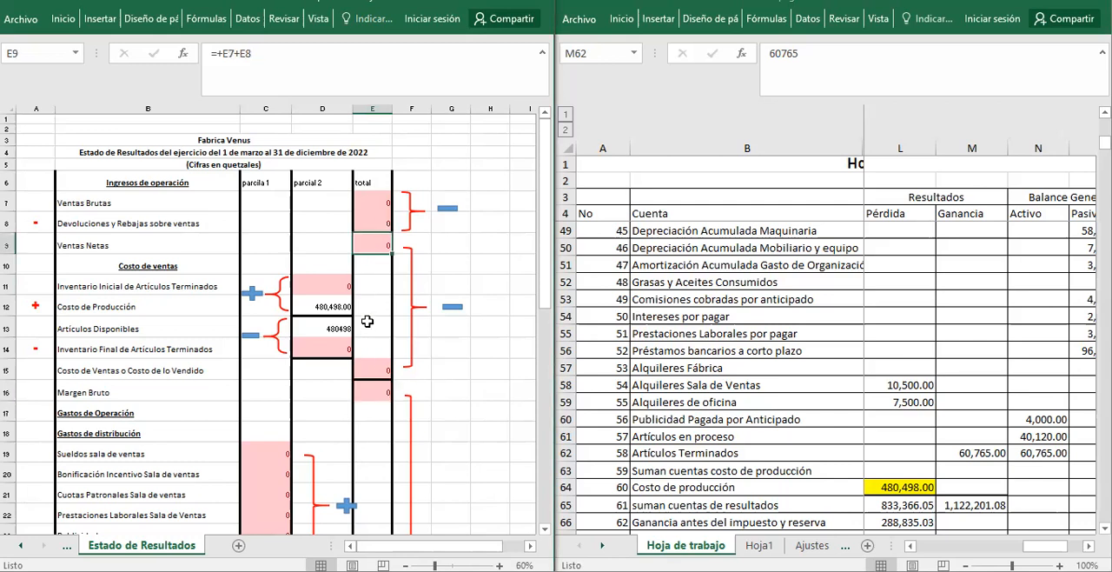
left_click(369, 372)
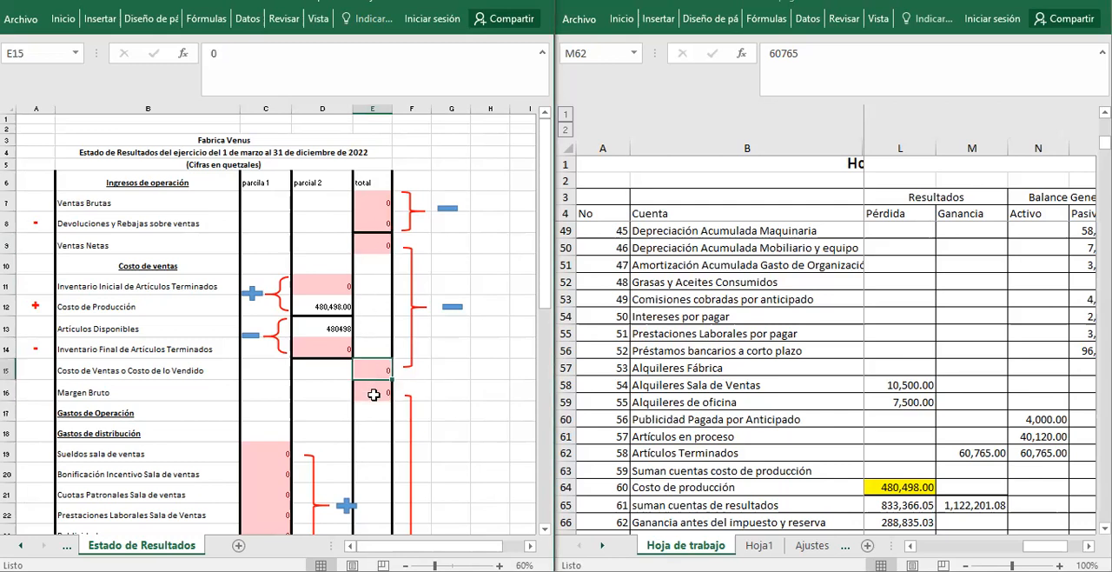
left_click(374, 394)
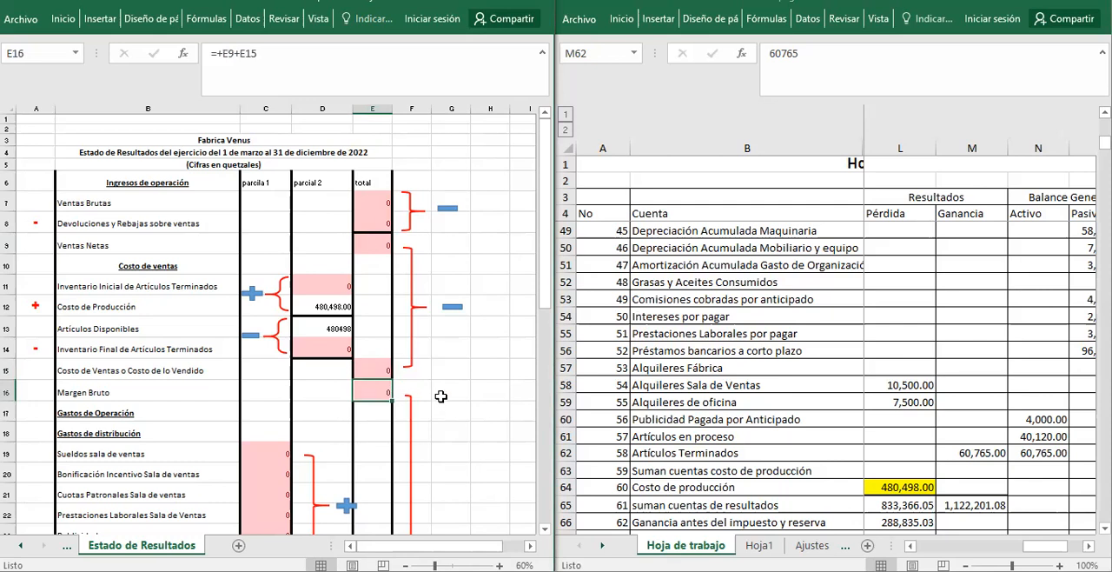
Look through the Gastos de distribución and Gastos de administración sections down to the Gastos Financieros heading in row 35.
key("Down")
key("Down")
key("Down")
key("Down")
key("Down")
key("Down")
key("Down")
key("Down")
key("Down")
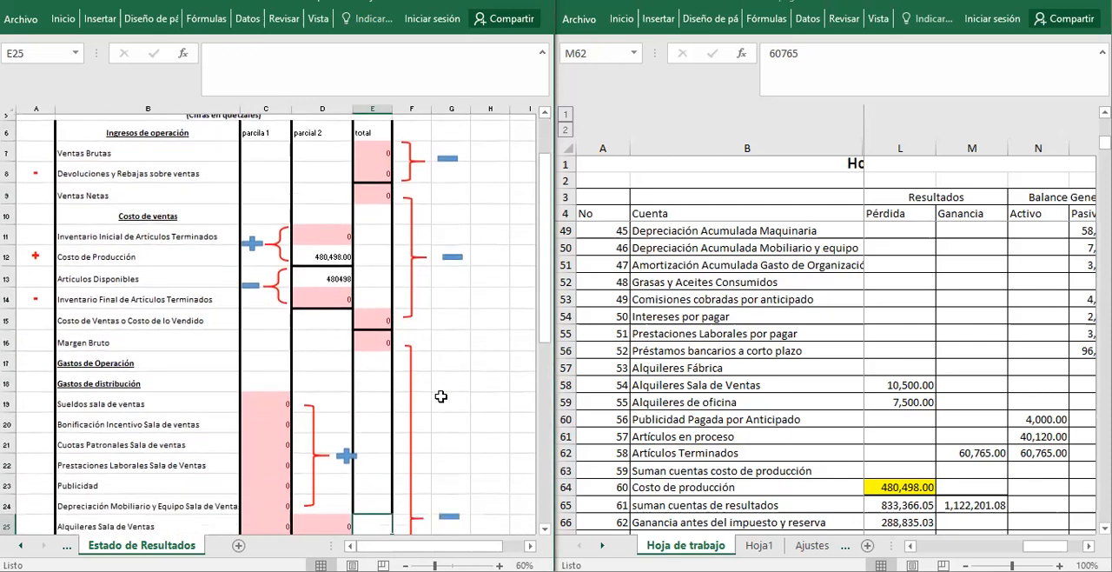
key("Down")
key("Left")
key("Left")
key("Left")
key("Up")
key("Up")
key("Up")
key("Up")
key("Up")
key("Up")
key("Up")
key("Up")
key("Up")
key("Down")
key("Down")
key("Down")
key("Down")
key("Down")
key("Down")
key("Down")
key("Down")
key("Down")
key("Down")
key("Down")
key("Down")
key("Down")
key("Down")
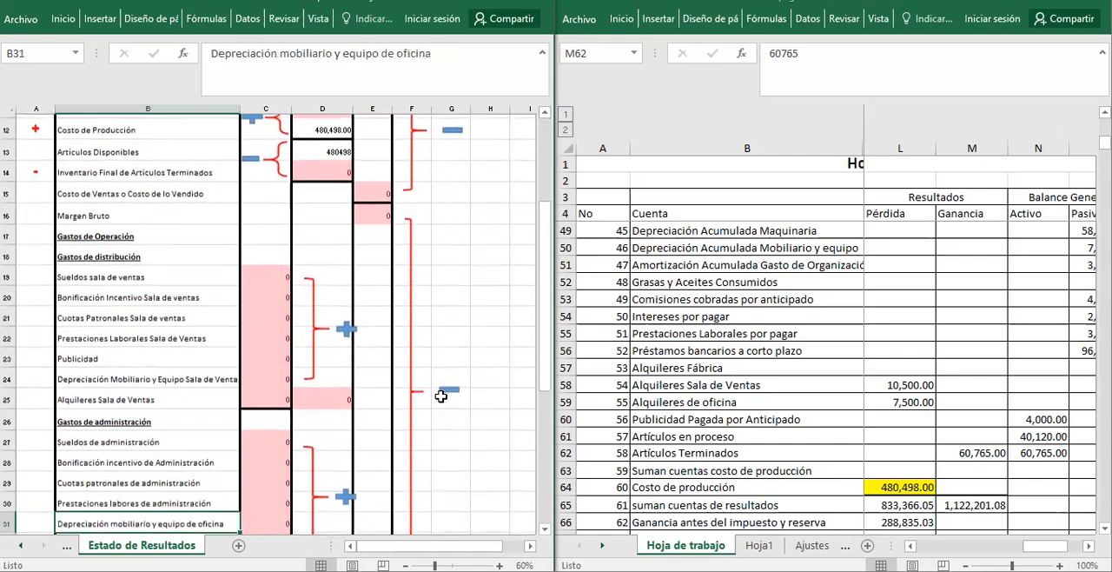
key("Down")
key("Down")
key("Down")
key("Down")
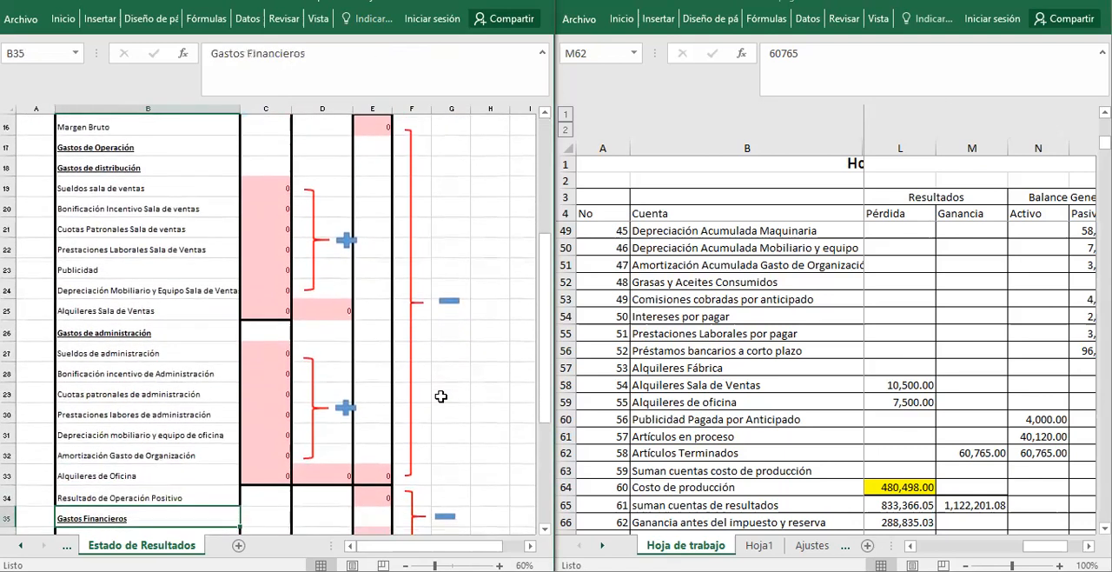
Review the individual Gastos de distribución accounts, starting with Sueldos sala de ventas.
left_click(159, 194)
left_click(157, 214)
left_click(157, 222)
key("Down")
key("Down")
key("Down")
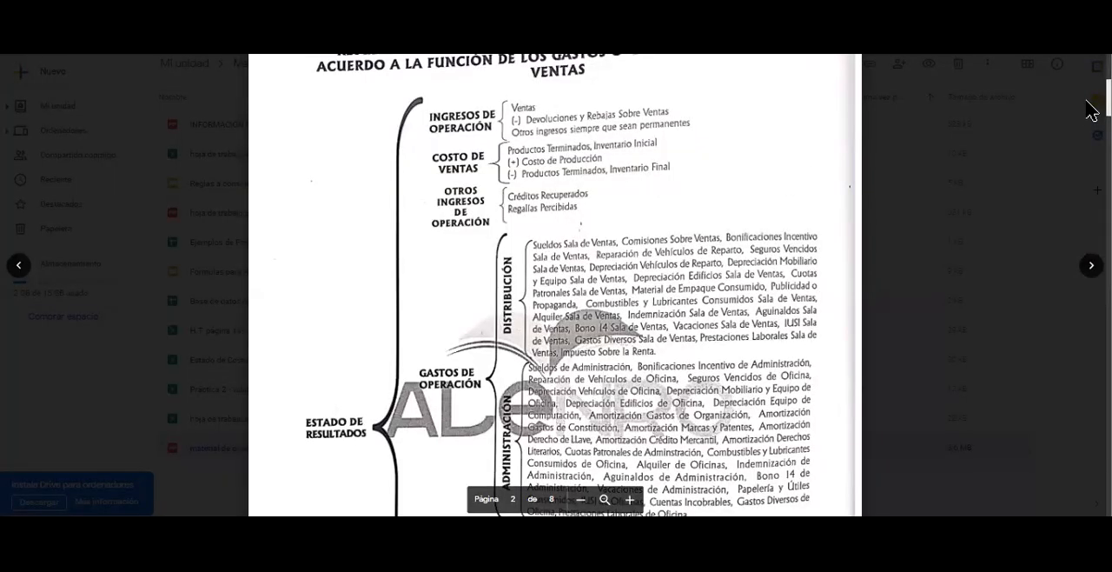
Switch to the Google Drive PDF and read the Estado de Resultados accounts chart on page 2, from Ingresos de Operación to Otros Gastos.
scroll(1092, 110, "up", 2)
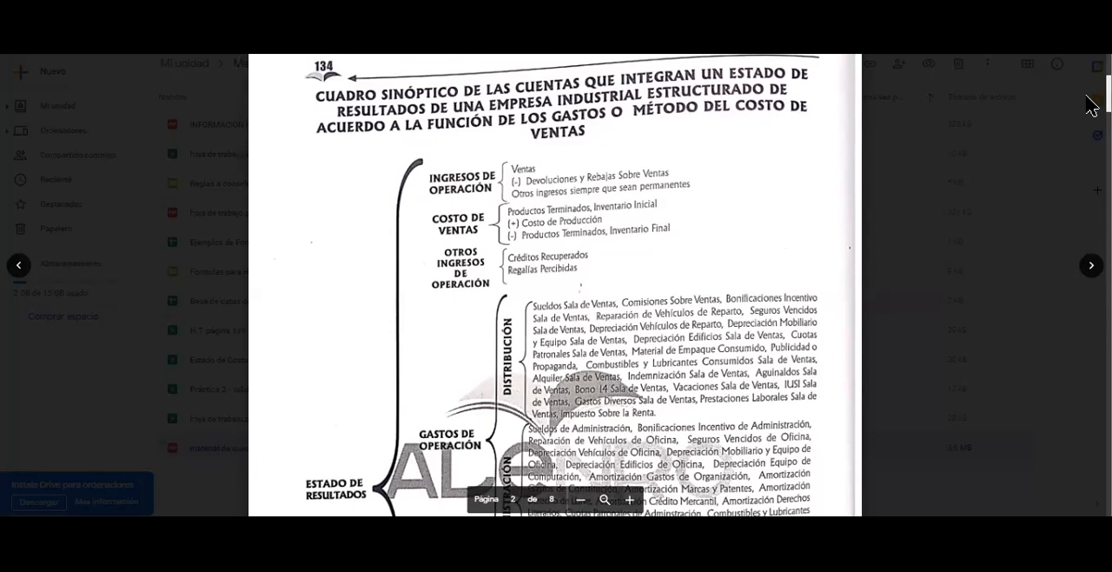
scroll(1092, 105, "down", 2)
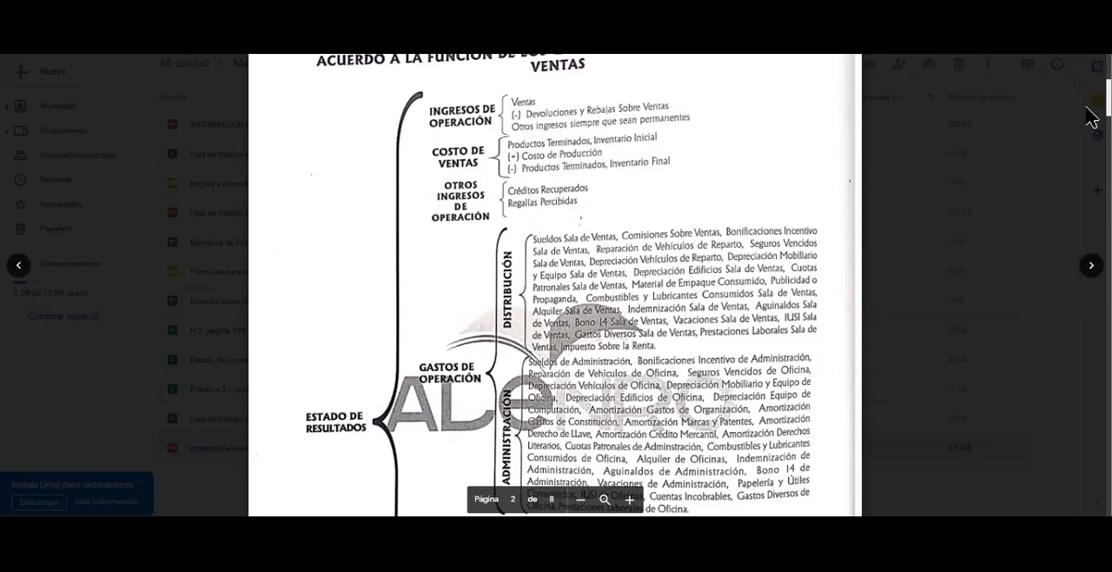
scroll(1091, 118, "down", 2)
scroll(1092, 118, "down", 1)
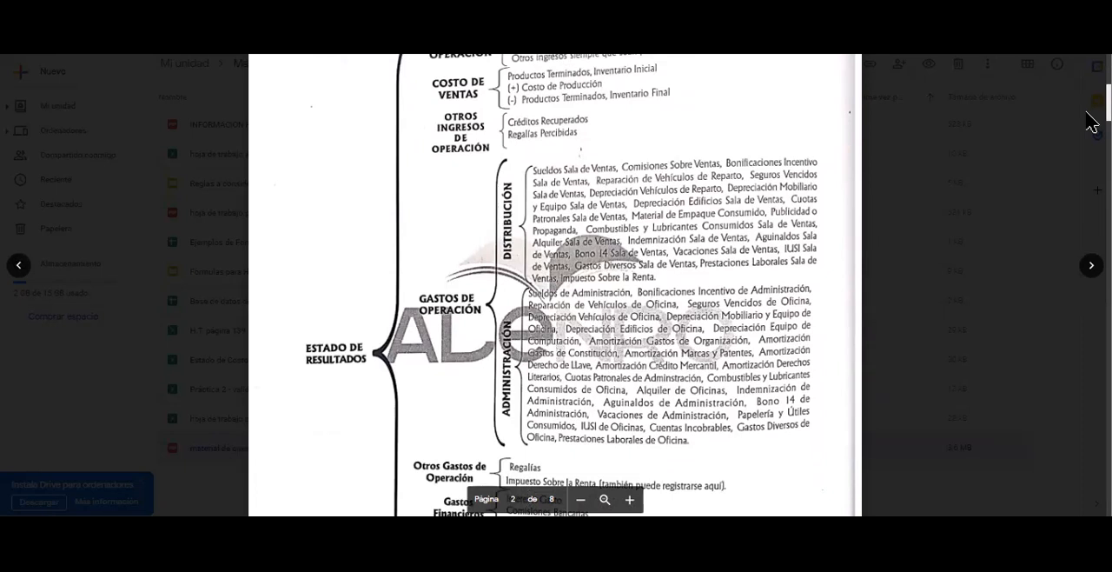
scroll(1091, 123, "down", 3)
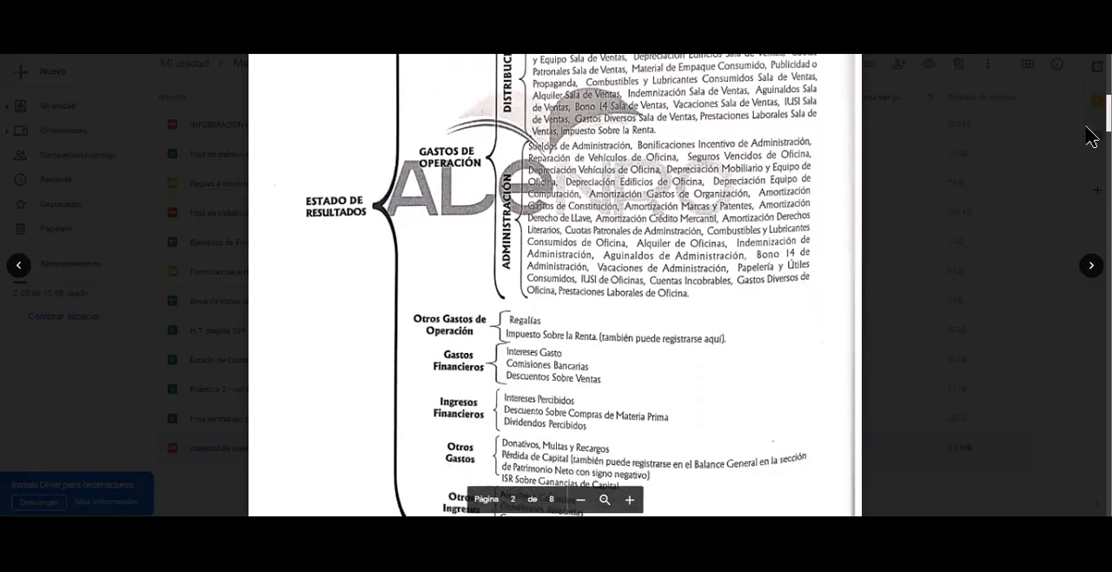
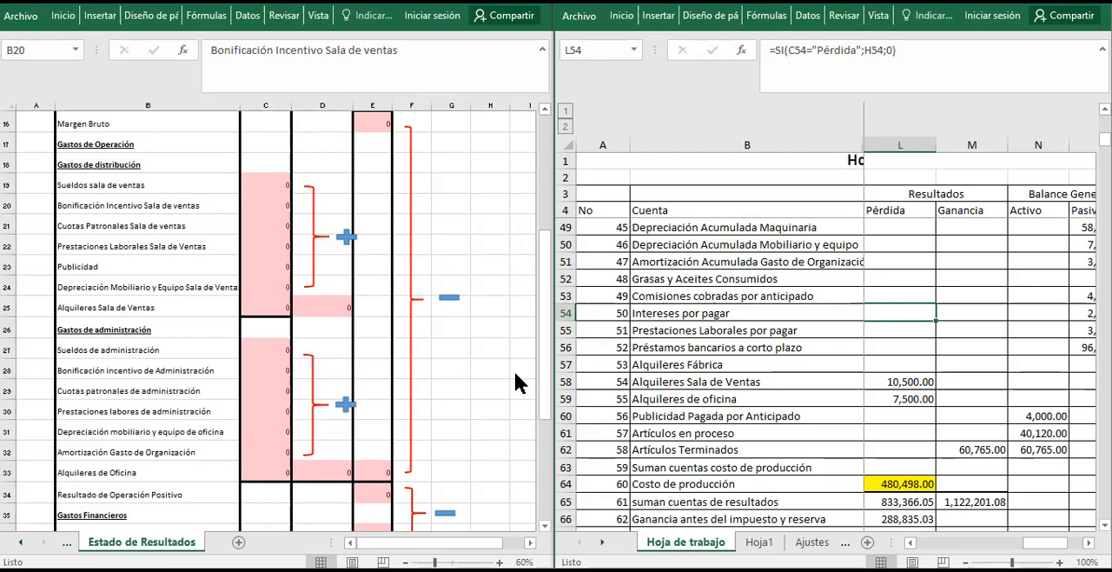
Examine the subtotal formulas for Gastos de distribución in D25 and Gastos de administración in D33.
left_click(177, 449)
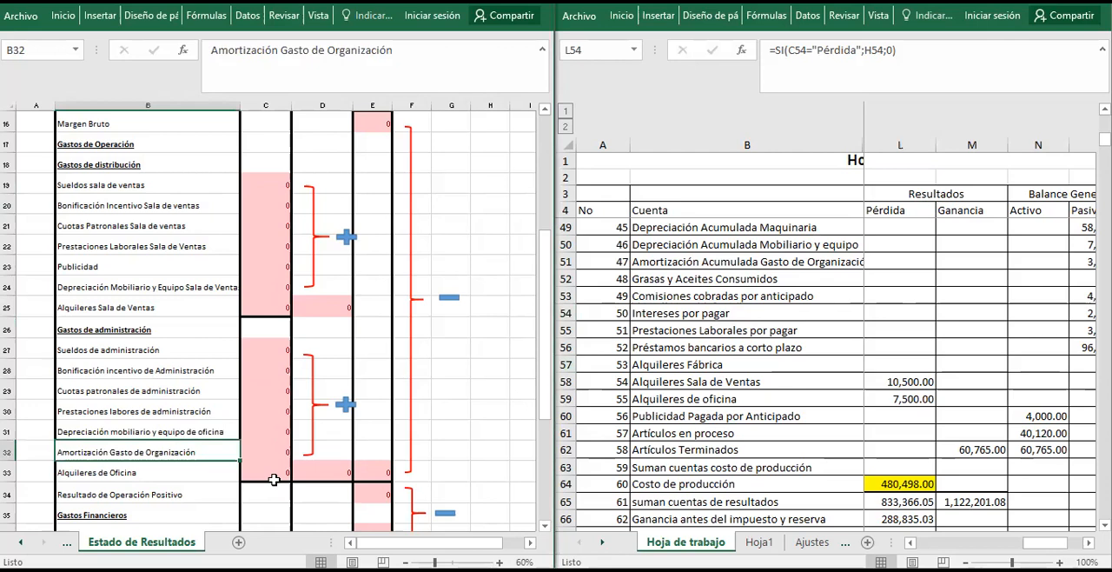
left_click(321, 466)
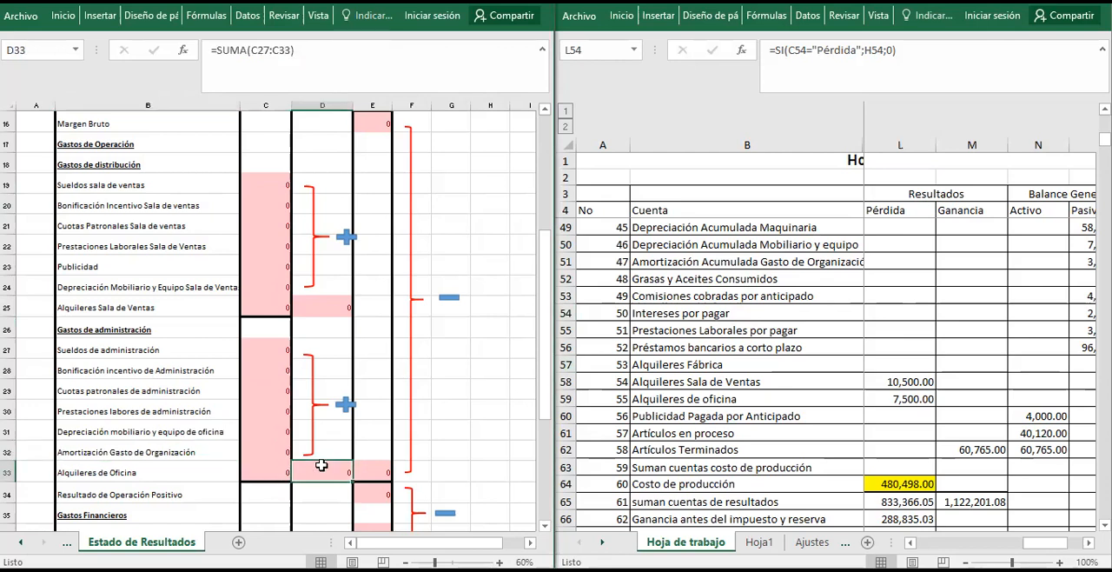
left_click(338, 311)
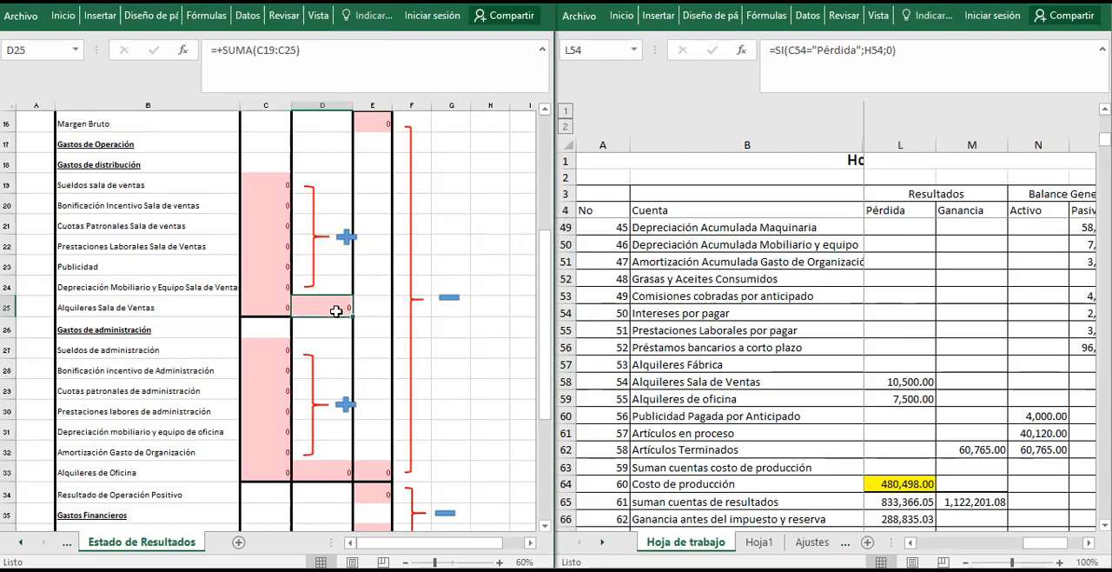
left_click(339, 466)
left_click(324, 301)
Copy a red brace into column E spanning about rows 26 to 33, and place a copy of the blue plus sign beside it.
left_click(315, 276)
left_click_drag(315, 276, 368, 467)
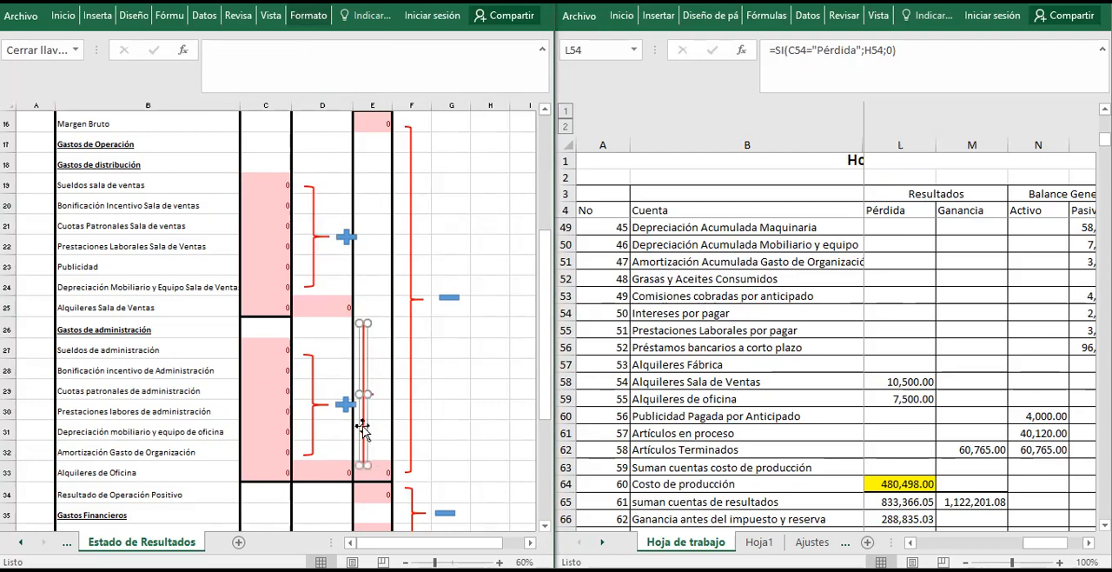
left_click(362, 367)
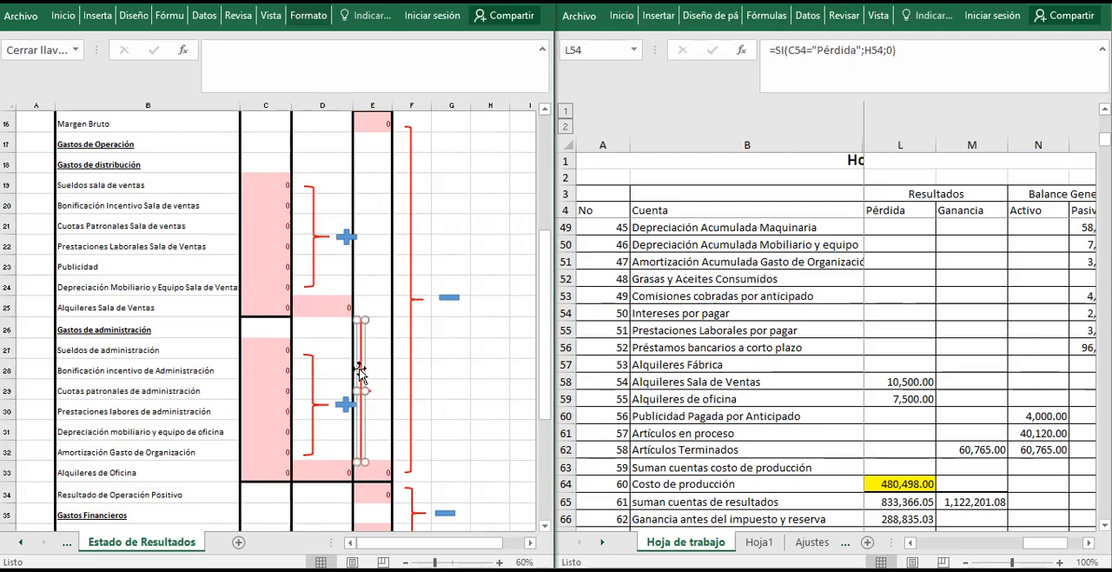
left_click_drag(348, 242, 393, 402)
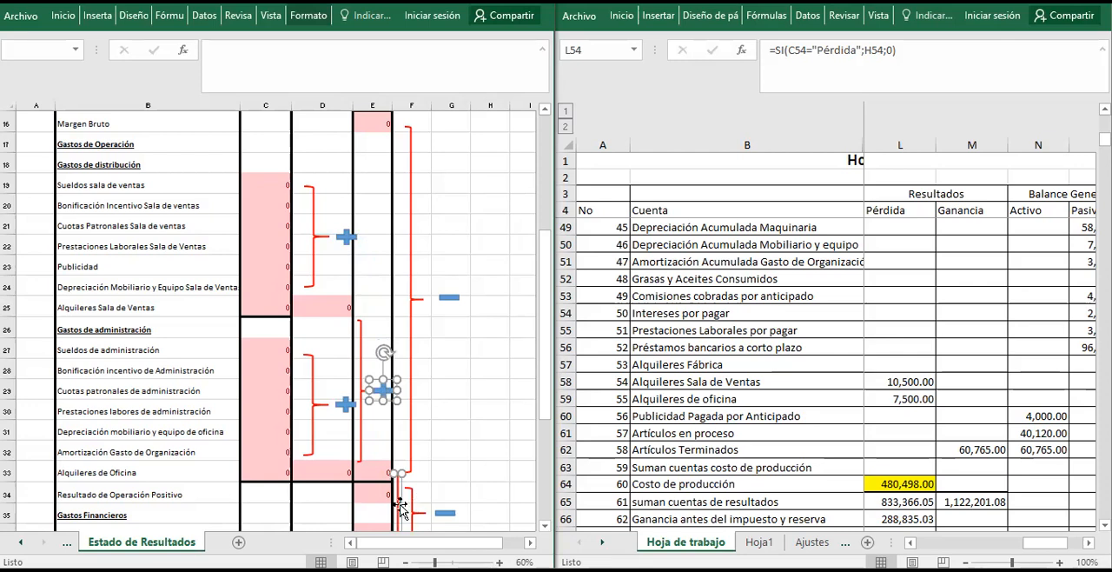
Remove the surplus red brace copy beside the Resultado de Operación Positivo row.
left_click(442, 473)
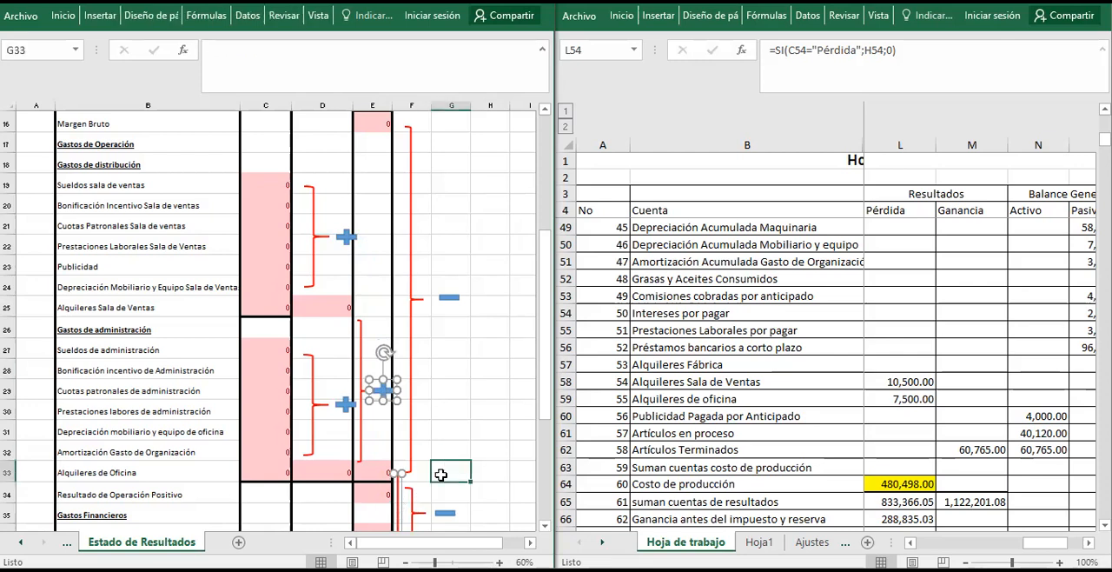
left_click(399, 498)
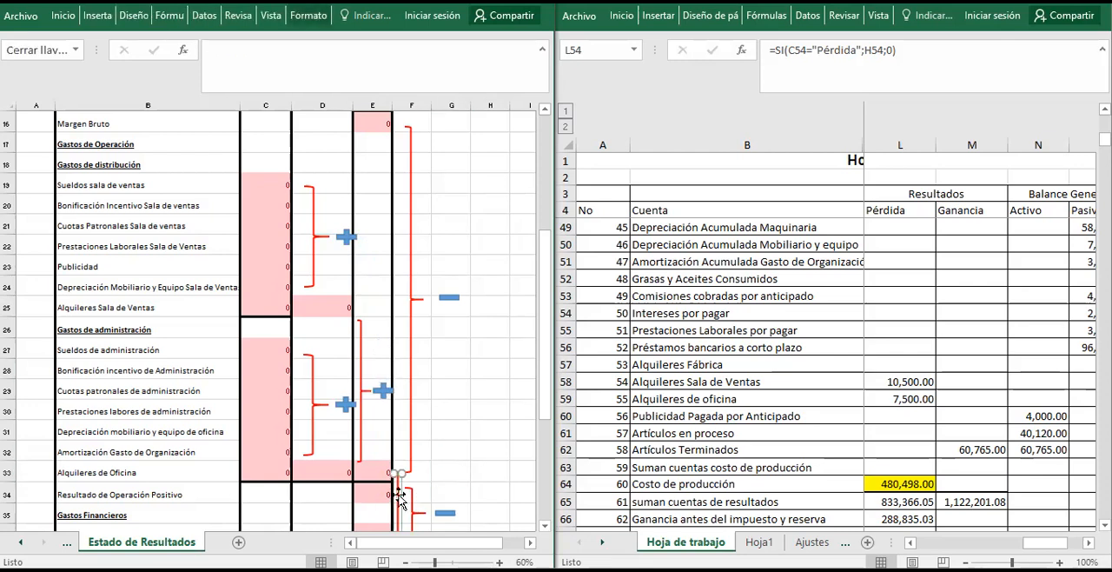
key("Escape")
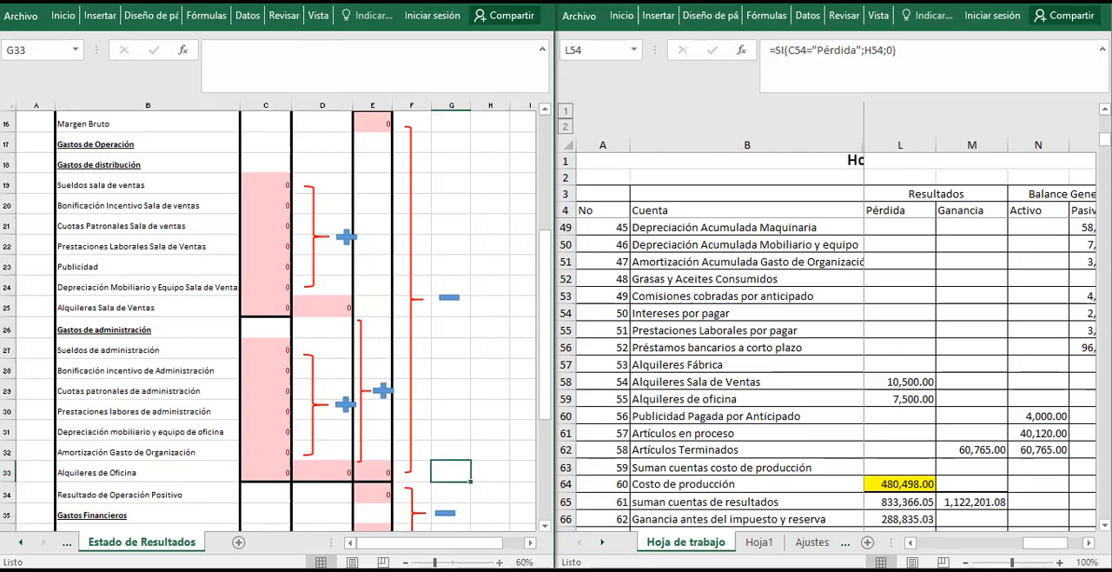
Check how the total in E33 combines the distribution and administration subtotals in D25 and D33.
scroll(357, 419, "up", 2)
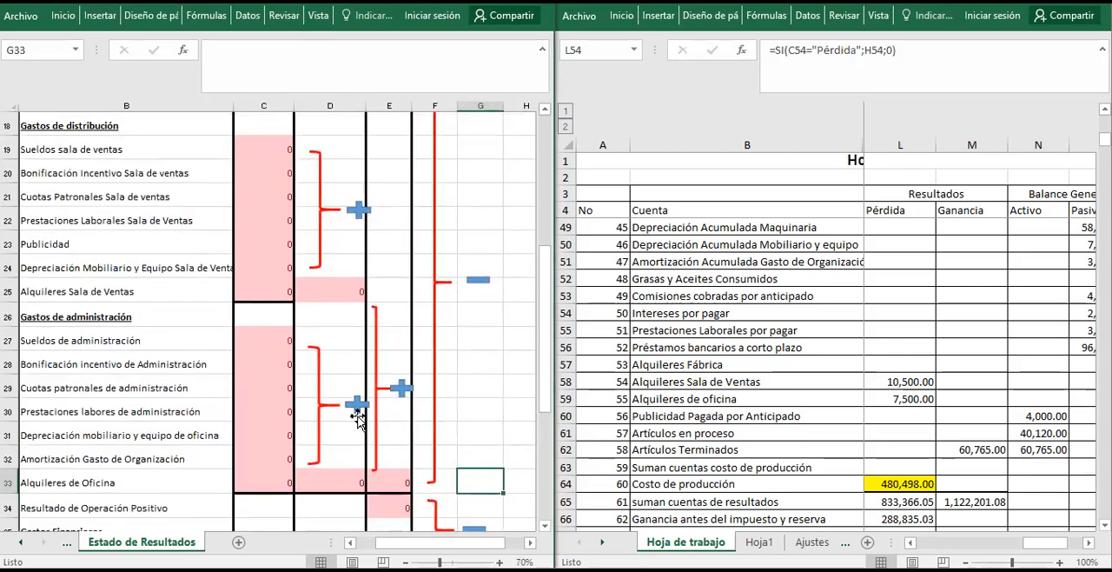
left_click(320, 284)
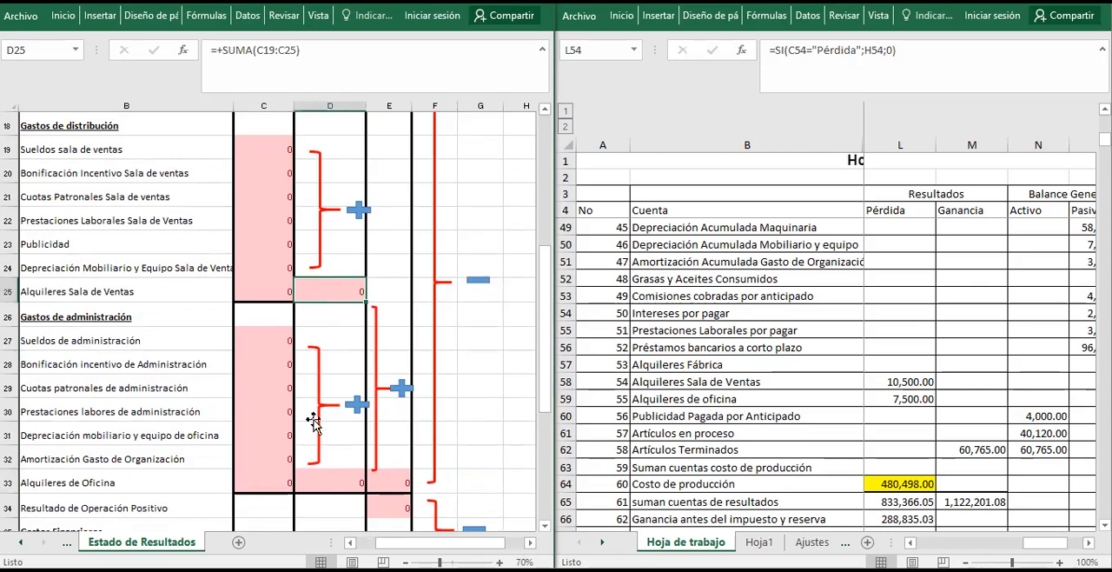
left_click(321, 476)
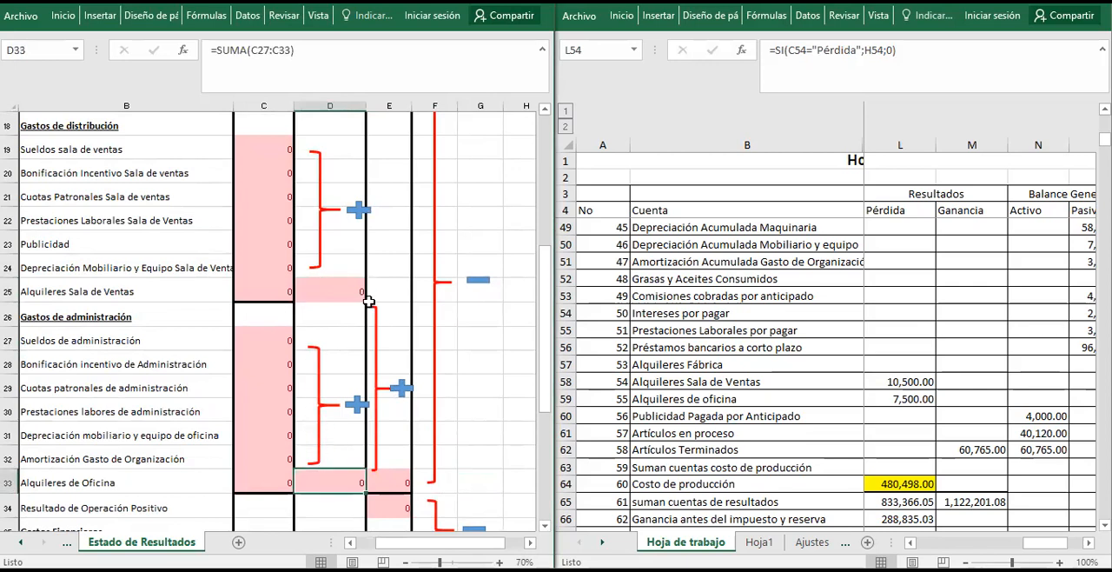
left_click(387, 478)
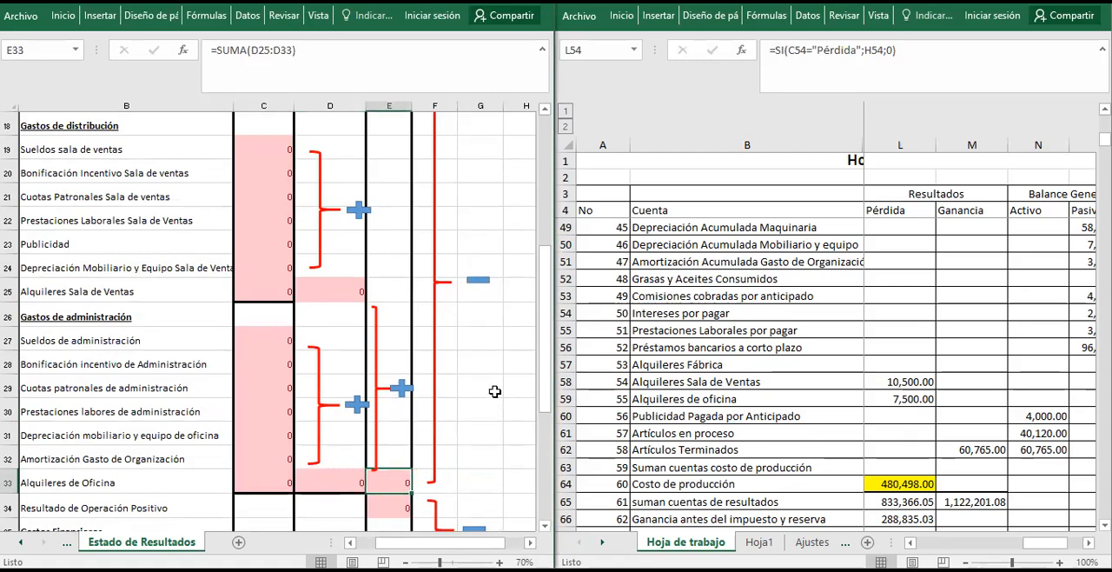
left_click(460, 431)
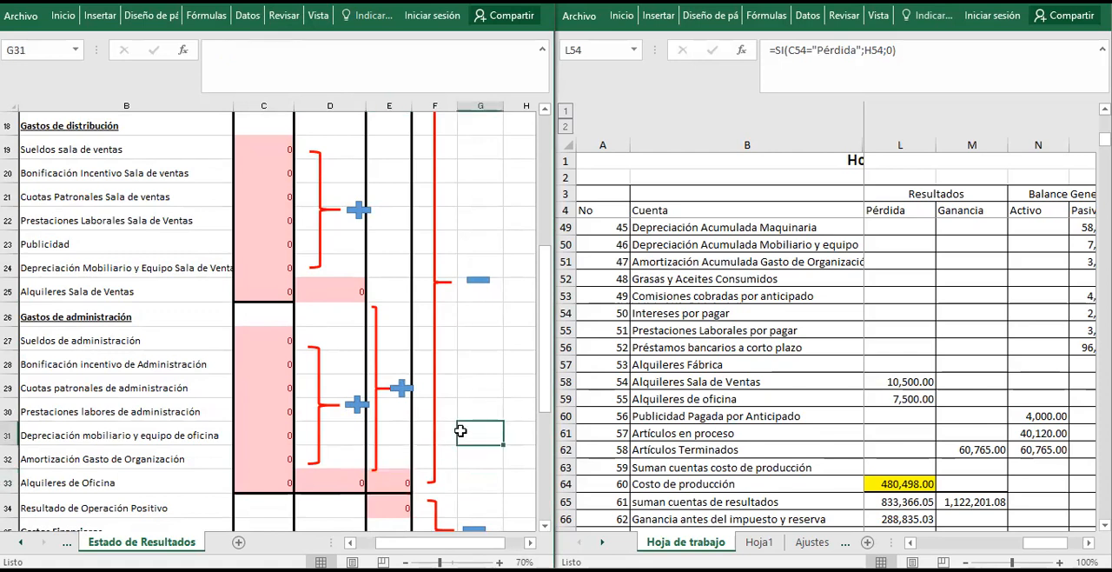
Examine the operating result formula in E34 together with Margen Bruto in E16 and the row's label in B34.
key("Up")
key("Up")
key("Up")
key("Up")
key("Up")
key("Up")
key("Up")
key("Up")
key("Up")
key("Up")
key("Up")
key("Up")
key("Up")
key("Up")
key("Up")
key("Up")
key("Left")
key("Down")
key("Left")
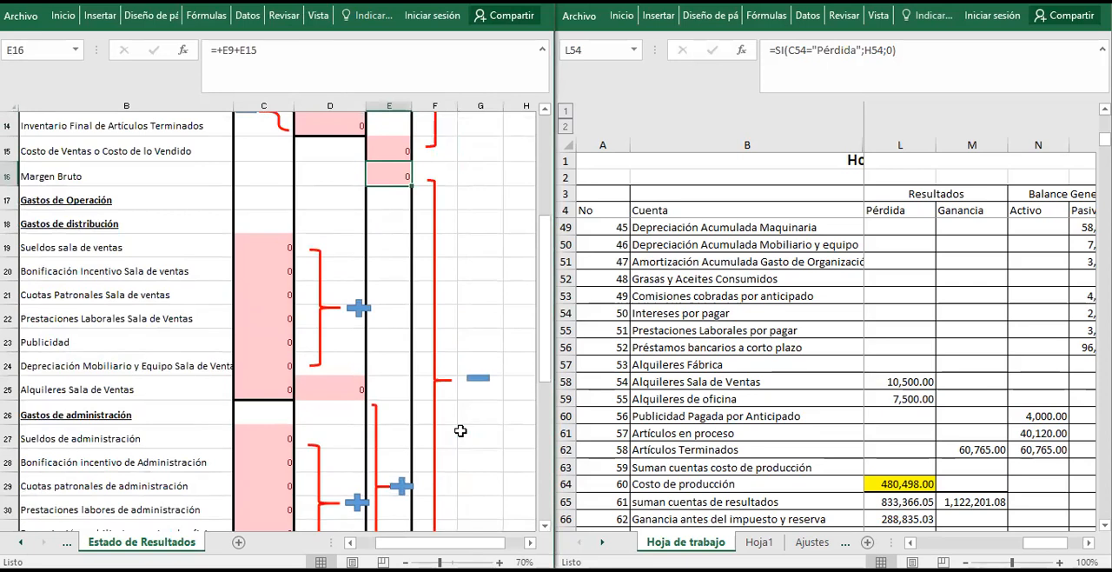
key("Down")
key("Down")
key("Down")
key("Down")
key("Down")
key("Down")
key("Down")
key("Down")
key("Down")
key("Down")
key("Down")
key("Down")
key("Down")
key("Down")
key("Down")
key("Down")
key("Down")
key("Down")
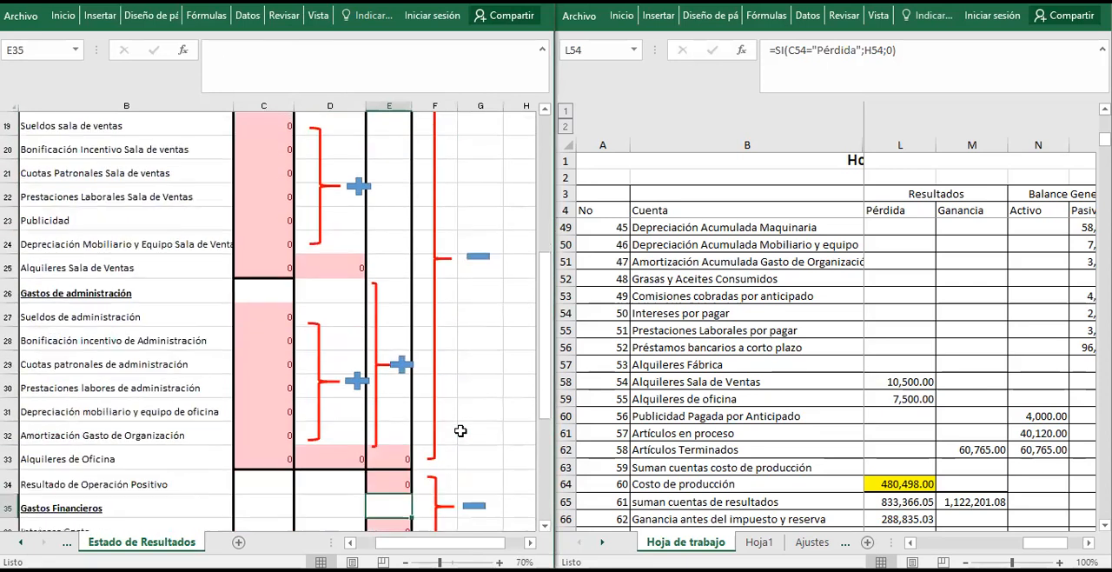
key("Up")
key("Down")
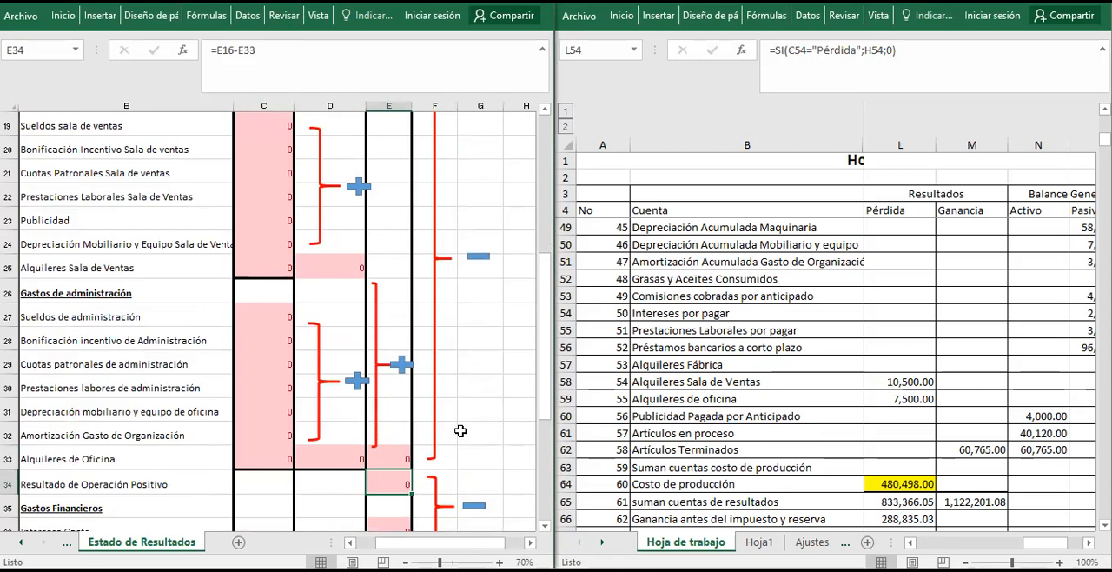
key("Left")
key("Left")
key("Left")
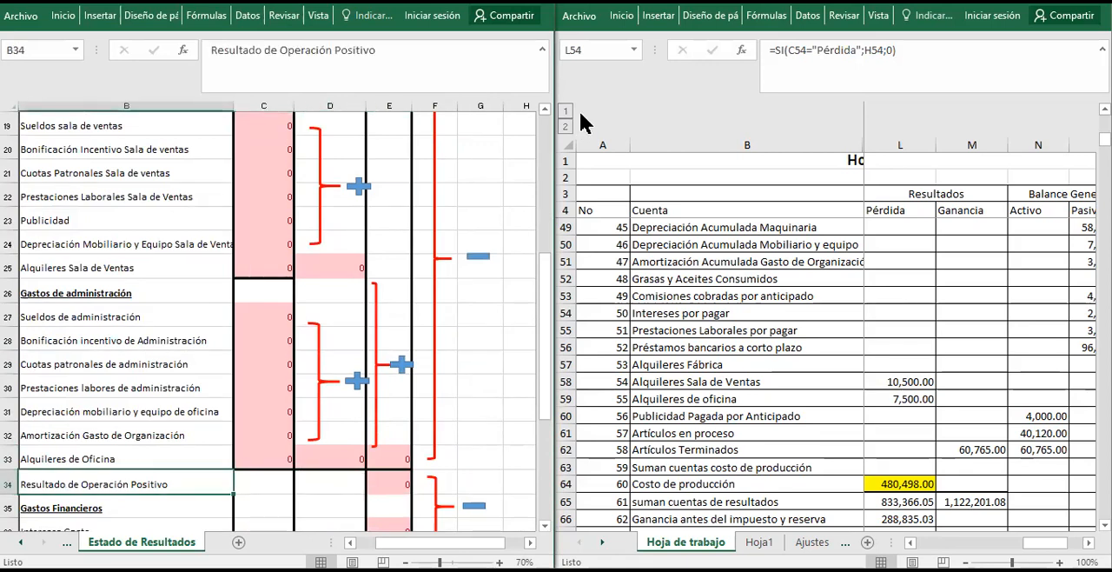
left_click(554, 110)
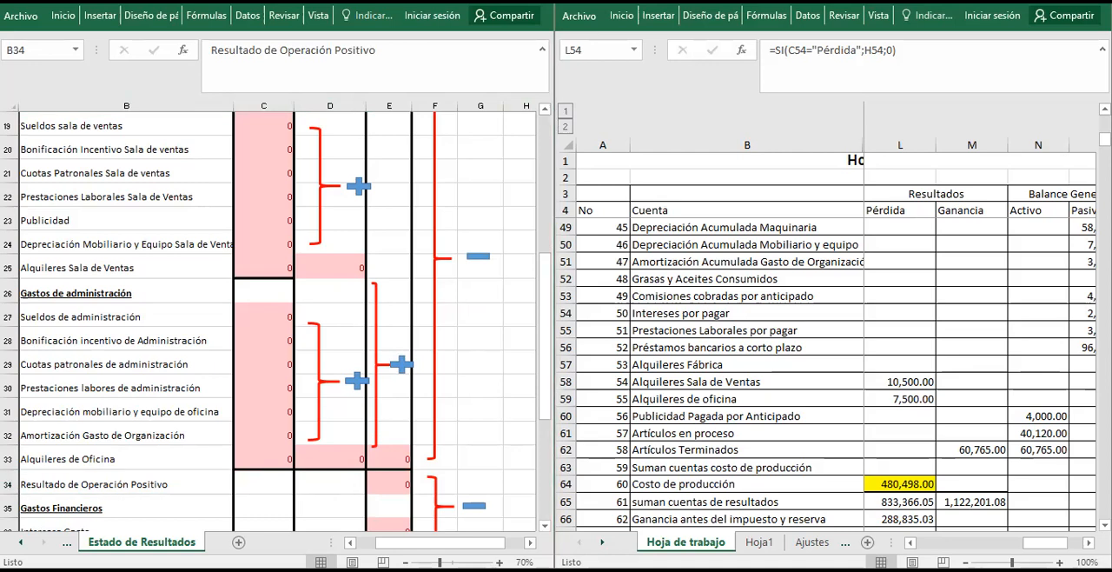
Replace the Resultado de Operación Positivo label in B34 with an SI formula whose logical test is E34=>0.
left_click(116, 484)
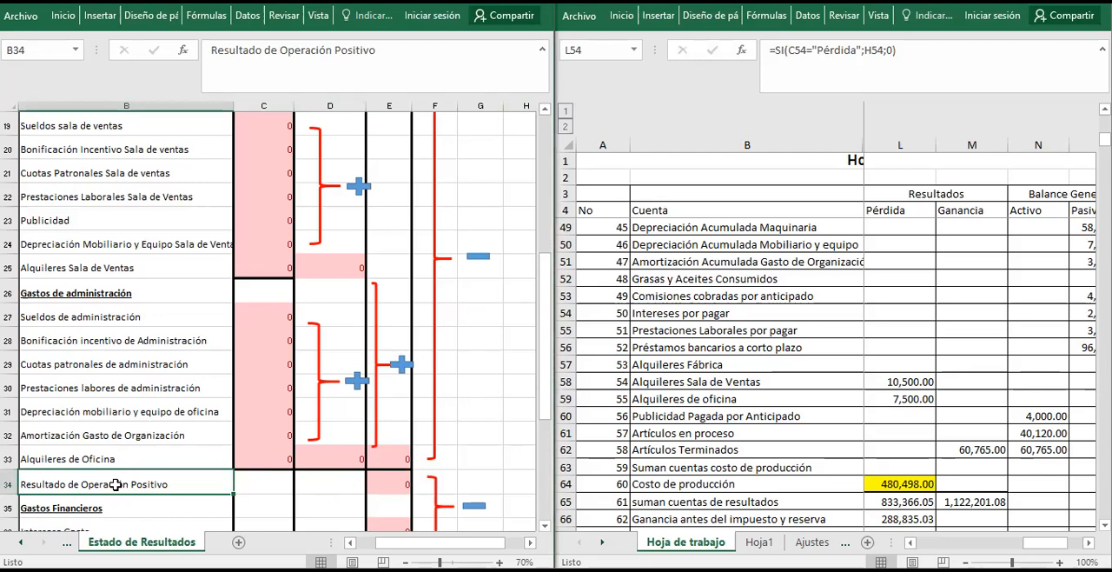
double_click(192, 482)
key("BackSpace")
key("BackSpace")
key("BackSpace")
key("BackSpace")
key("BackSpace")
key("BackSpace")
key("BackSpace")
key("BackSpace")
key("BackSpace")
key("BackSpace")
key("BackSpace")
key("BackSpace")
key("BackSpace")
key("BackSpace")
key("BackSpace")
key("BackSpace")
key("BackSpace")
key("BackSpace")
key("BackSpace")
key("BackSpace")
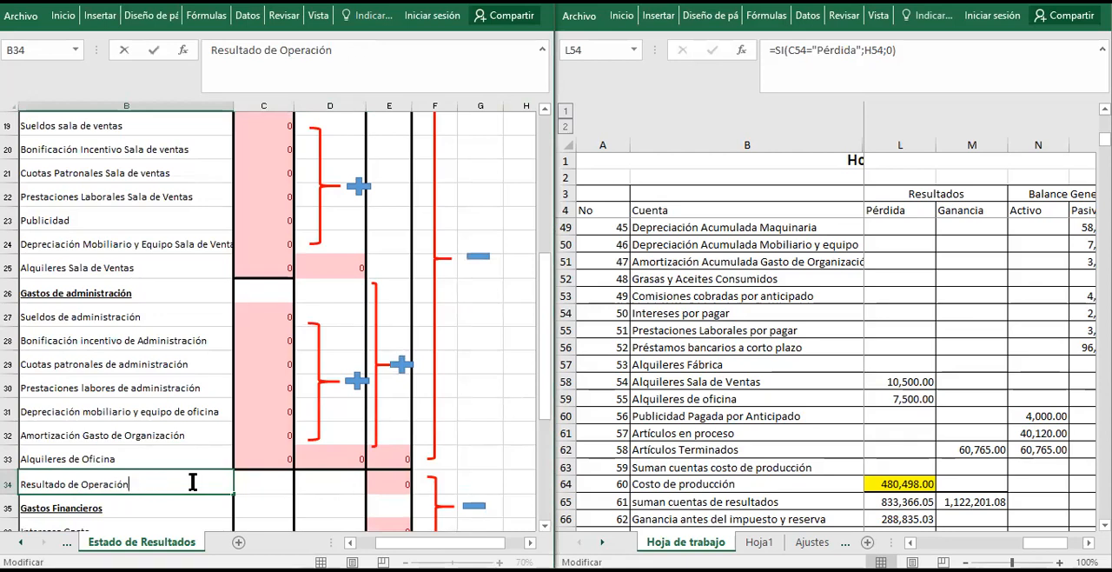
type("=")
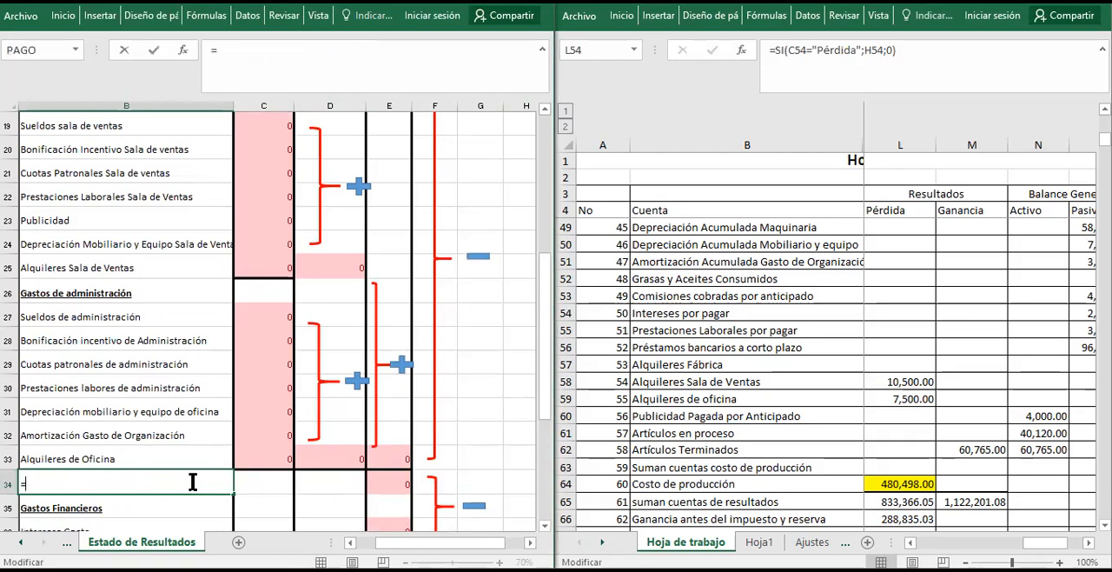
type("si(")
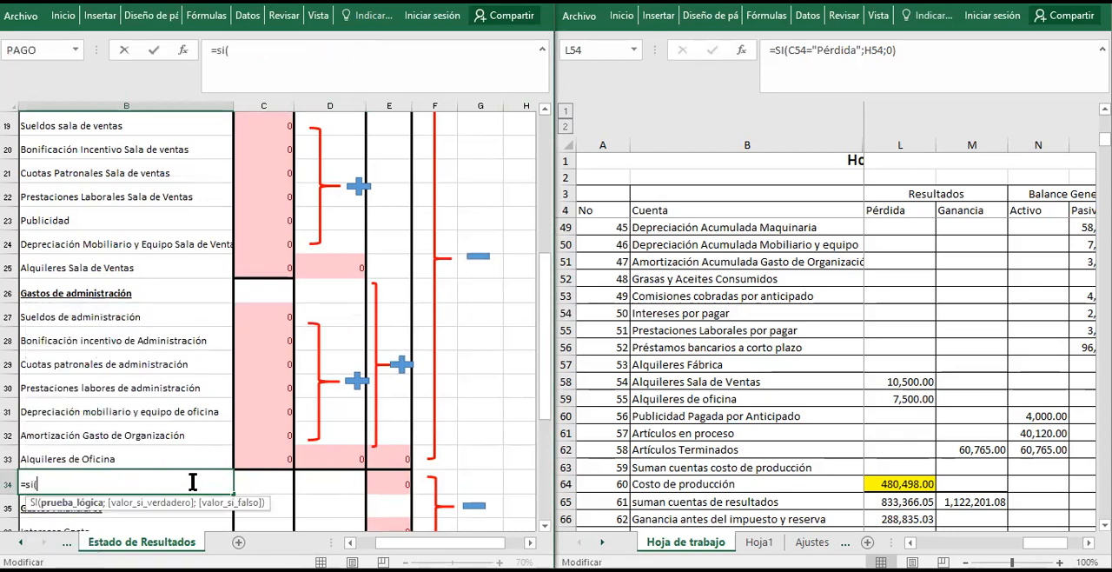
left_click(381, 486)
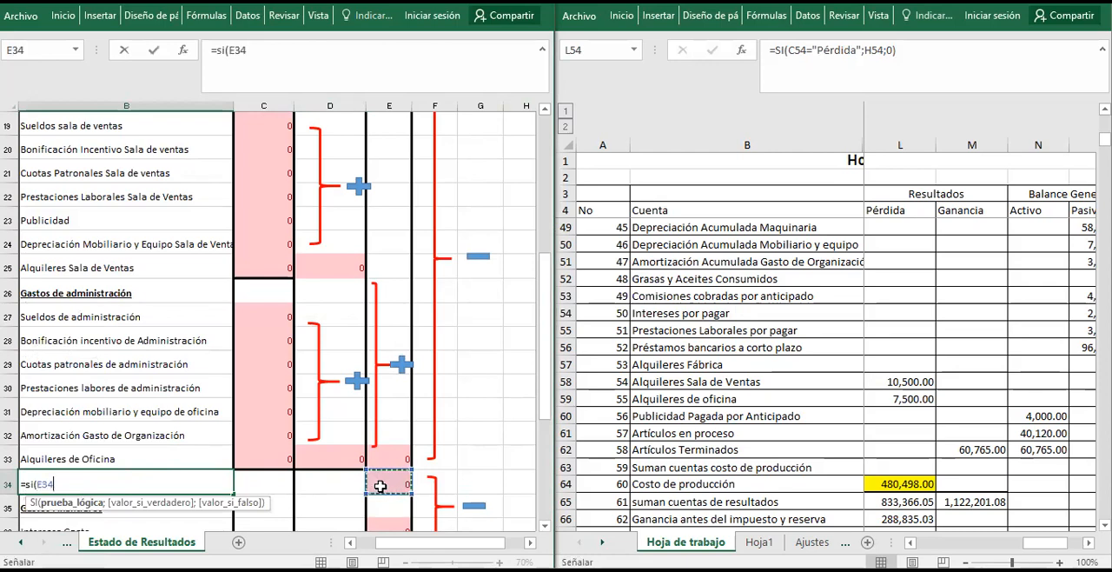
type(")")
key("BackSpace")
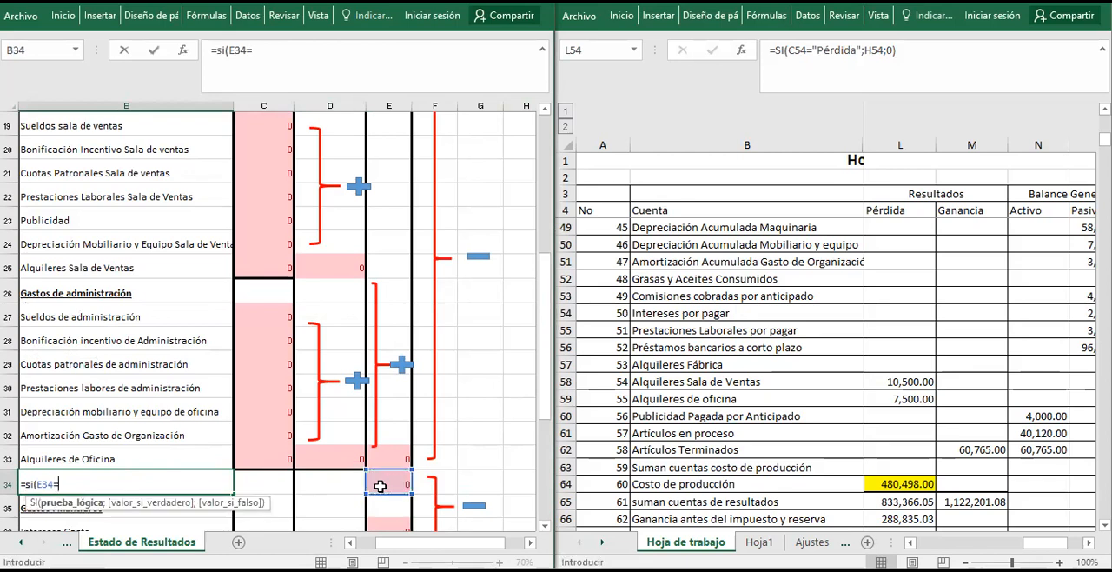
key("BackSpace")
type(">0;\"Resultado")
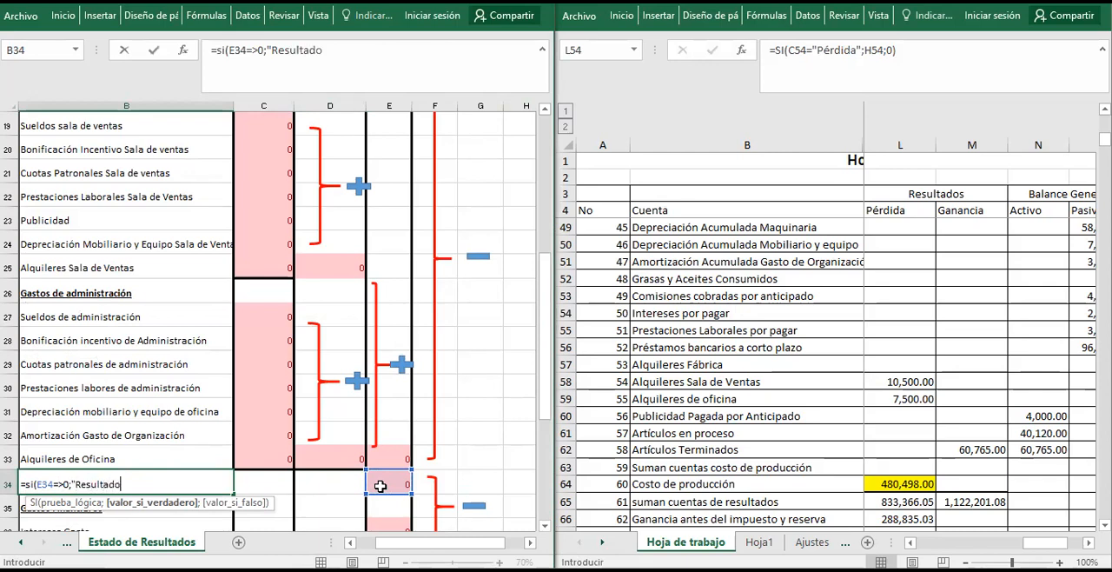
type(" de operación positivo")
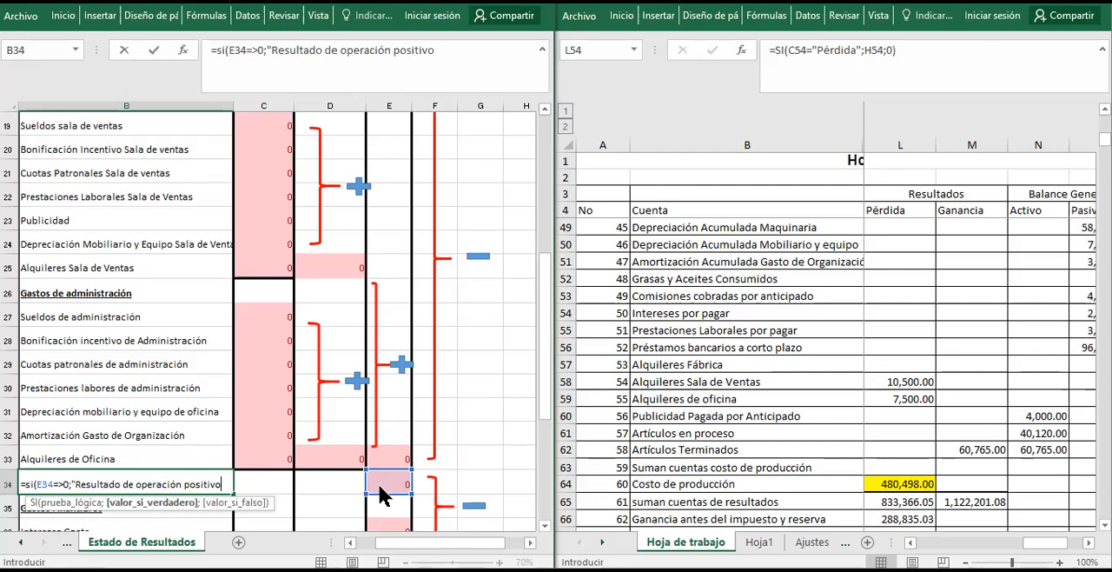
Set the value if true in the B34 formula to "Resultado de operación positivo", with its closing quotation mark.
key("Return")
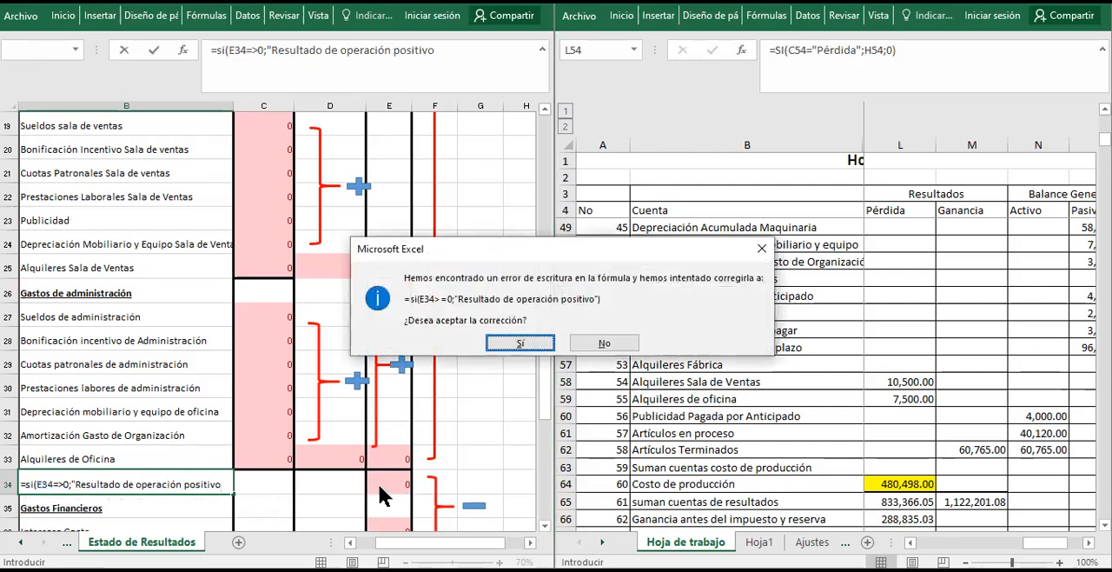
key("Escape")
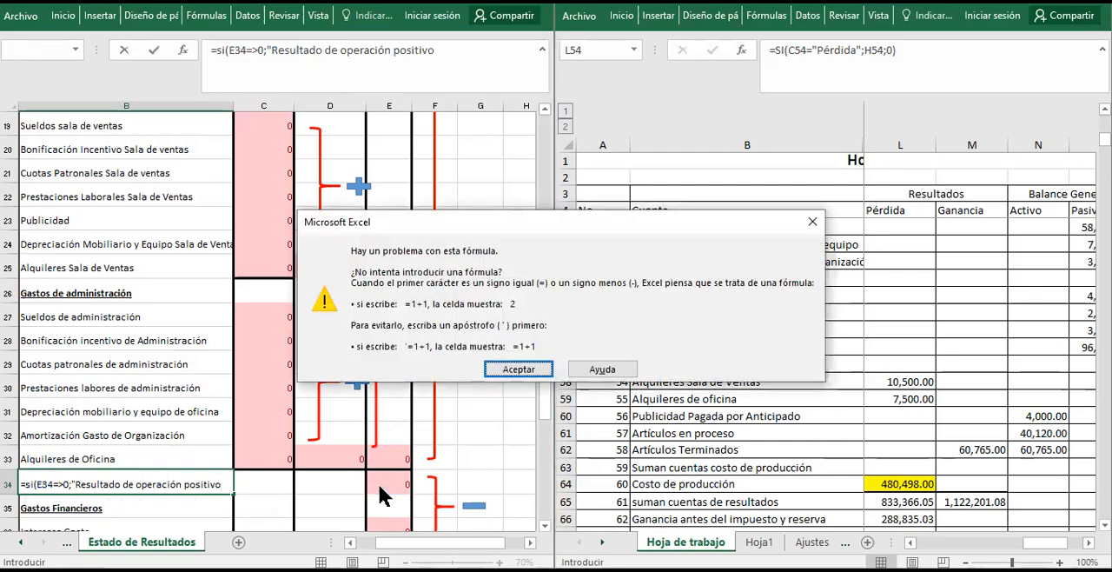
key("Return")
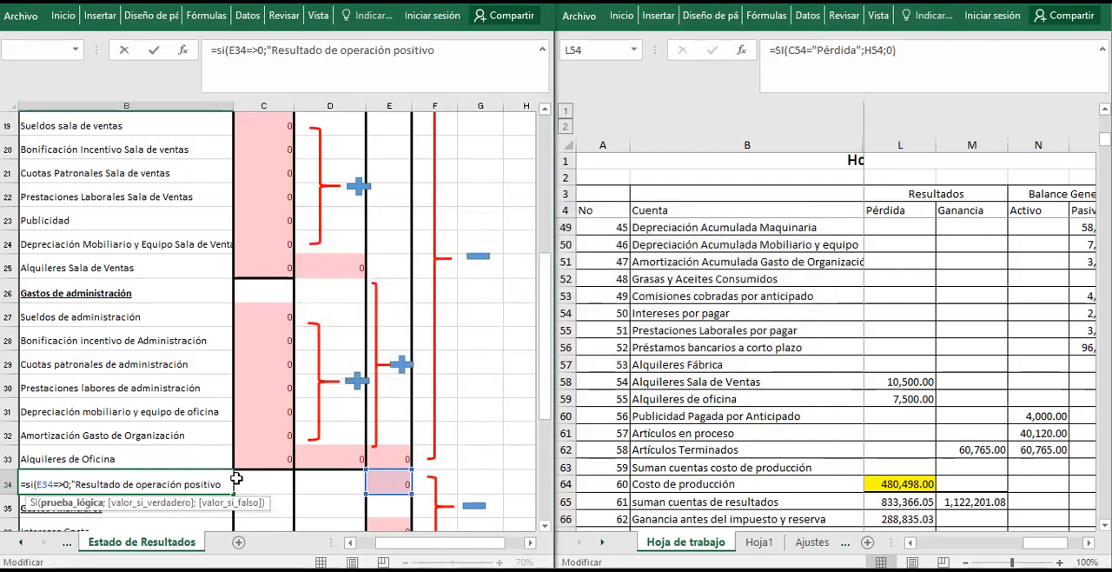
left_click(225, 484)
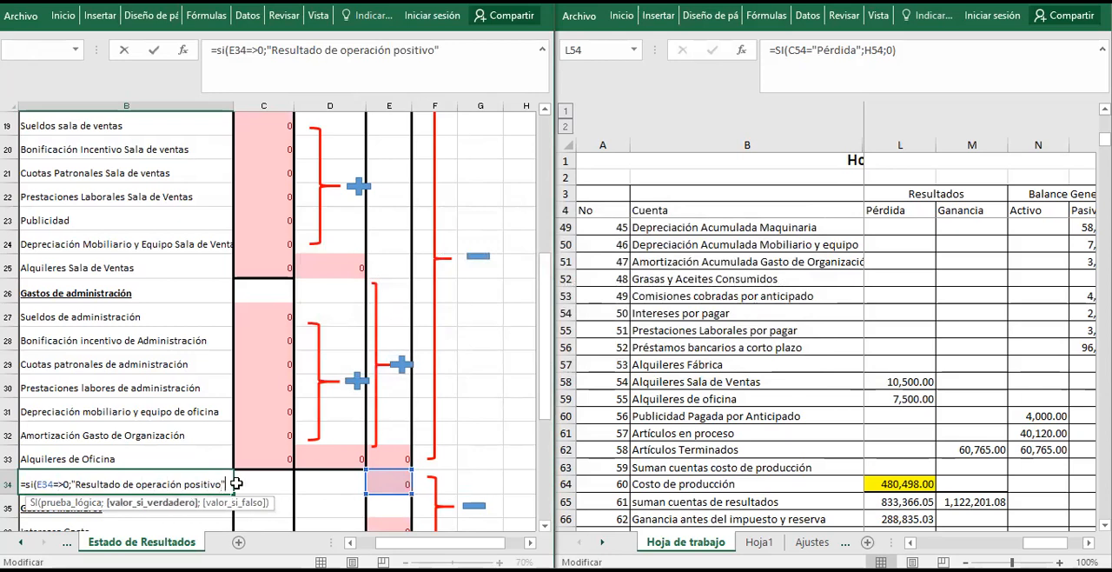
Complete the B34 formula with "Resultado de operación negativo" as the value if false and accept the corrected logical test E34>=0.
type(";")
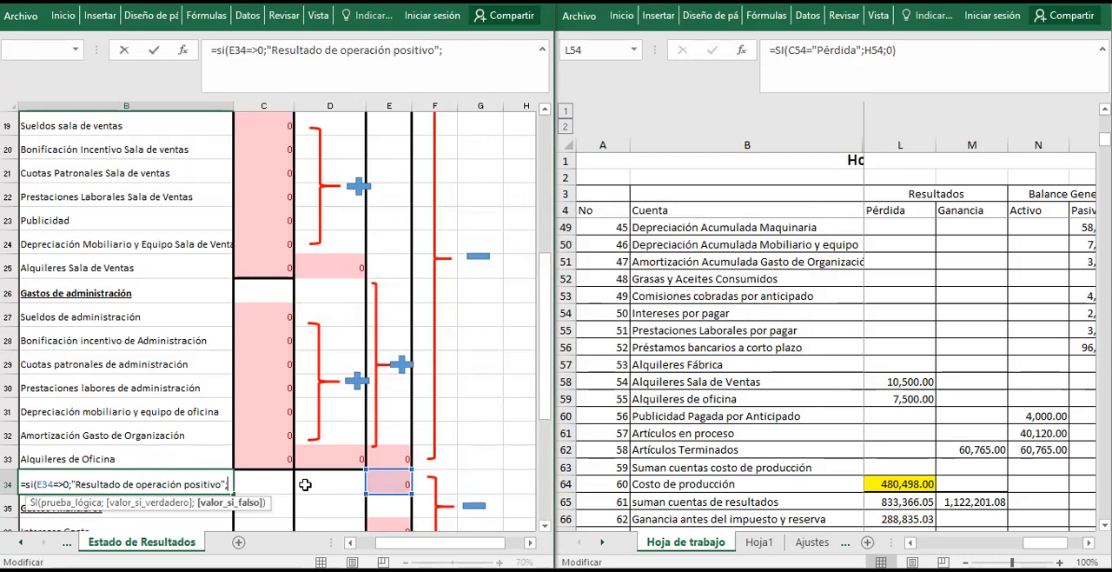
type("\"REs")
key("BackSpace")
key("BackSpace")
type("esultado de operación ")
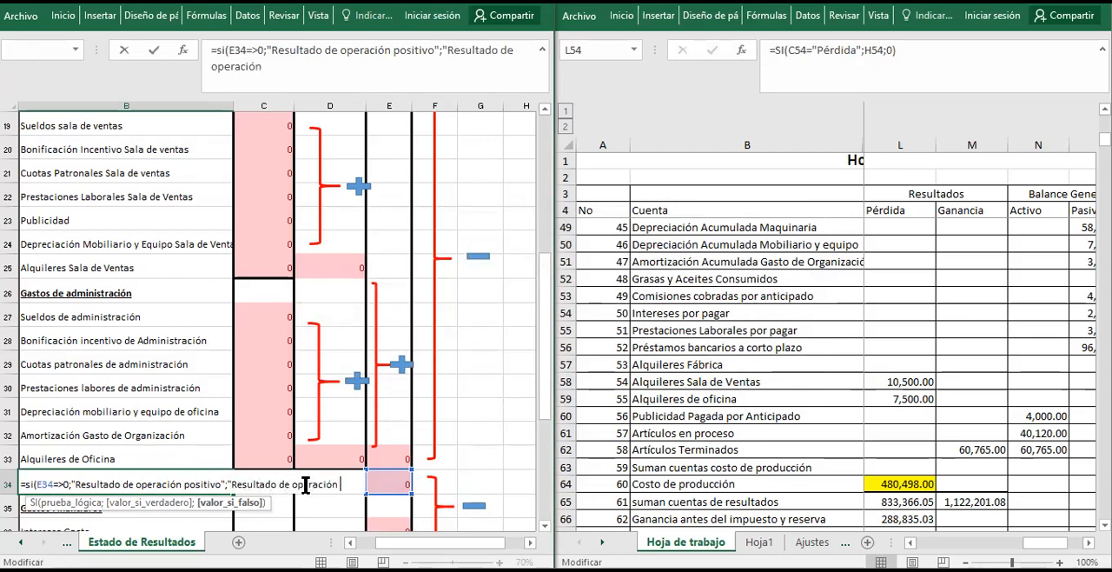
type("negativo")
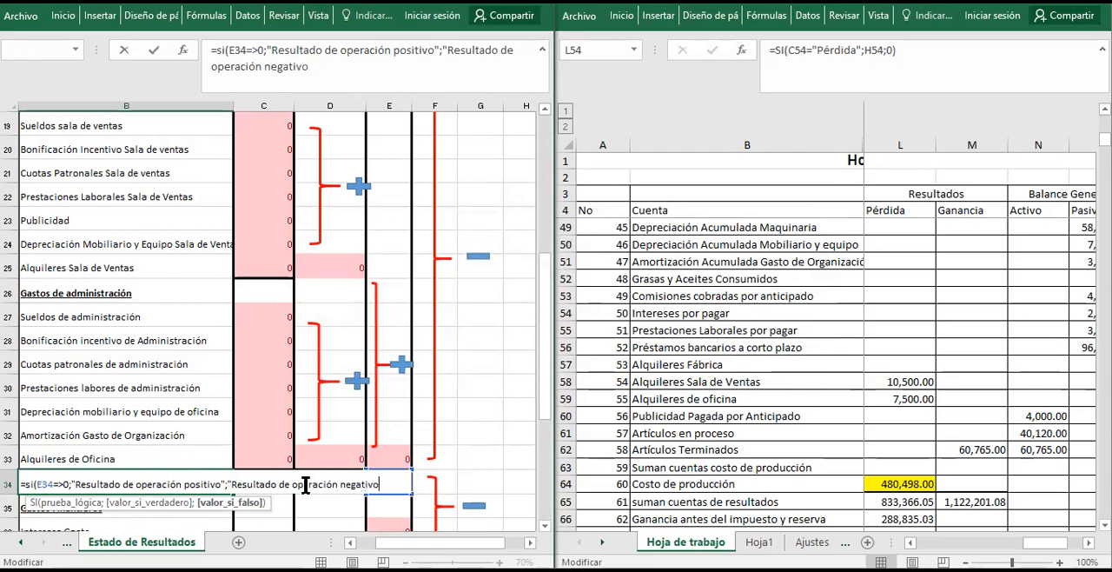
type("\")")
key("Return")
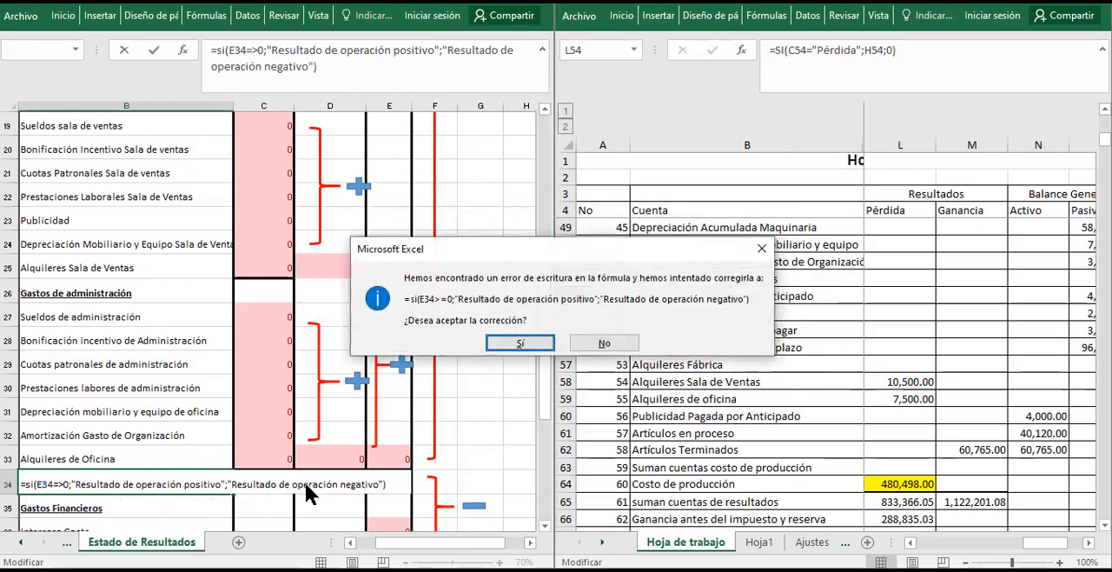
key("Return")
key("Up")
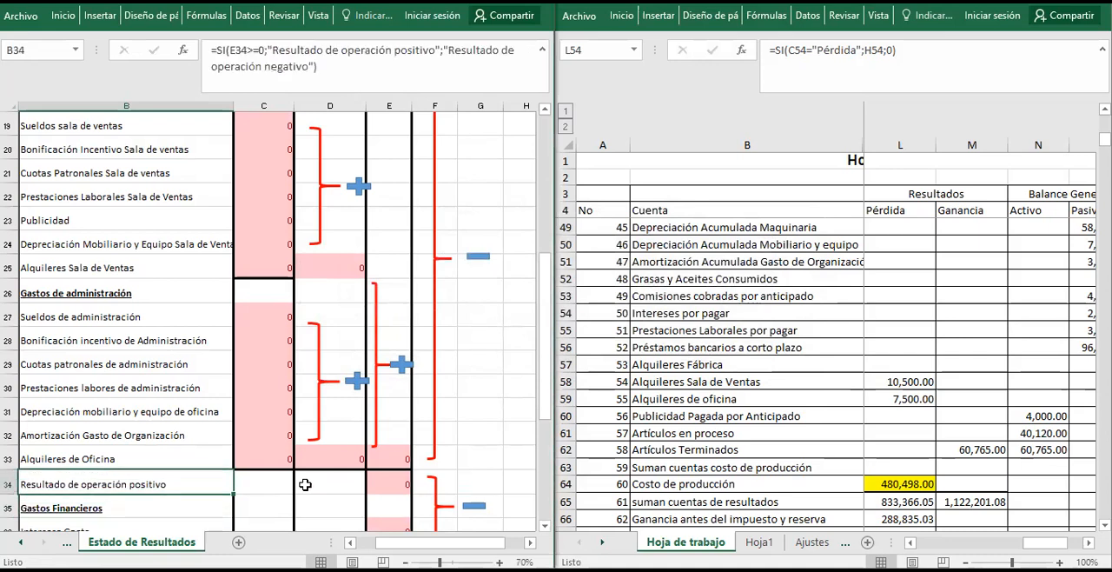
Test the conditional label by entering -8 in E34, and undo that entry.
key("Right")
key("Right")
key("Right")
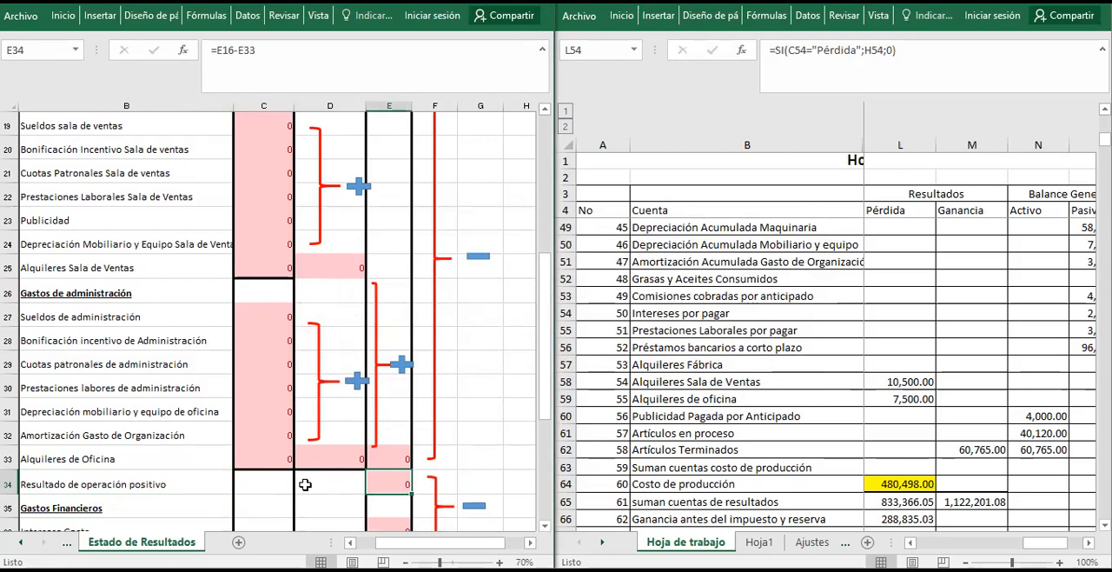
type("-8")
key("Return")
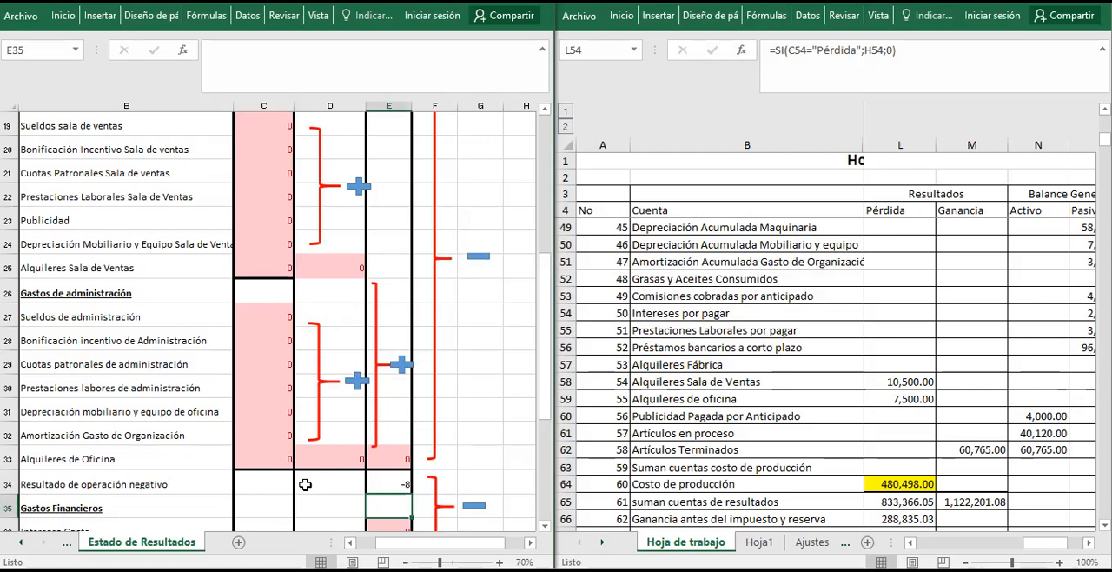
key("ctrl+z")
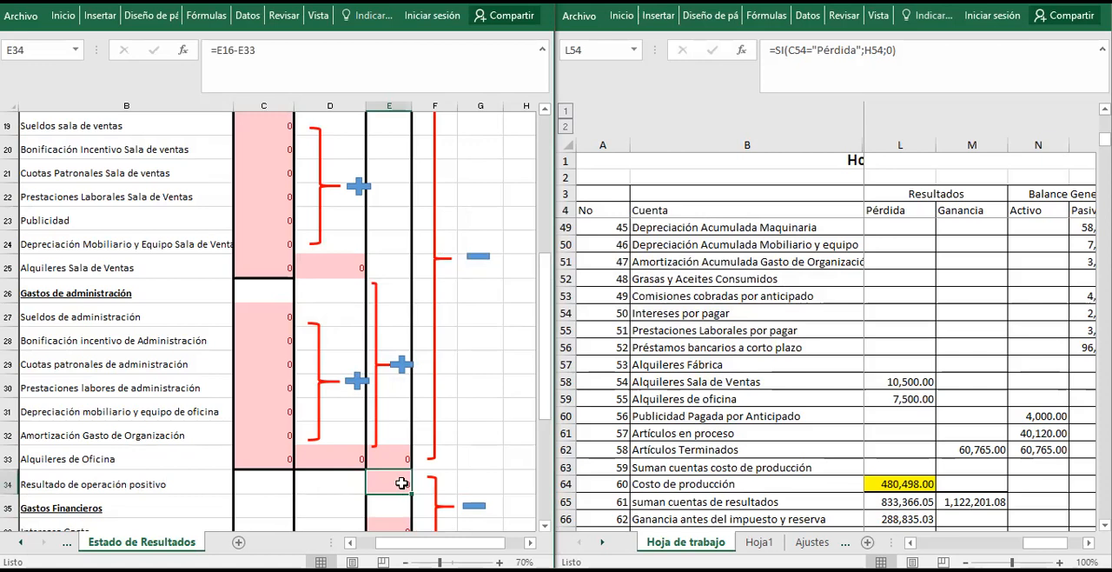
Check the B34 label formula and trace the amounts in column E from Costo de Ventas down to E33.
left_click(66, 482)
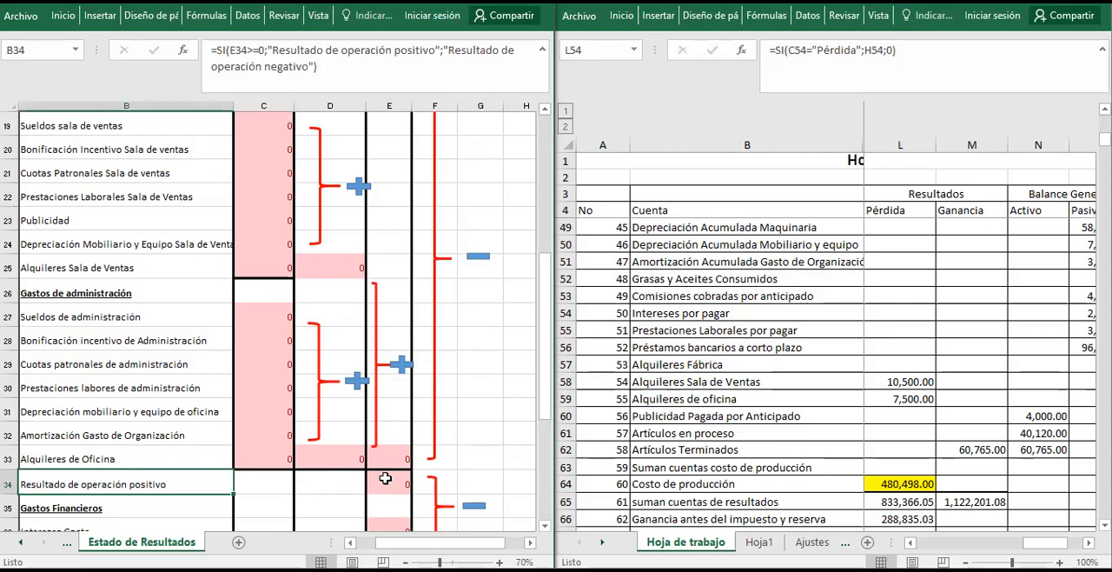
left_click(385, 478)
key("Up")
key("Up")
key("Up")
key("Up")
key("Up")
key("Up")
key("Up")
key("Up")
key("Up")
key("Up")
key("Up")
key("Up")
key("Up")
key("Up")
key("Up")
key("Up")
key("Up")
key("Up")
key("Up")
key("Up")
key("Down")
key("Down")
key("Down")
key("Down")
key("Down")
key("Down")
key("Down")
key("Down")
key("Down")
key("Down")
key("Down")
key("Down")
key("Down")
key("Down")
key("Down")
key("Down")
key("Down")
key("Down")
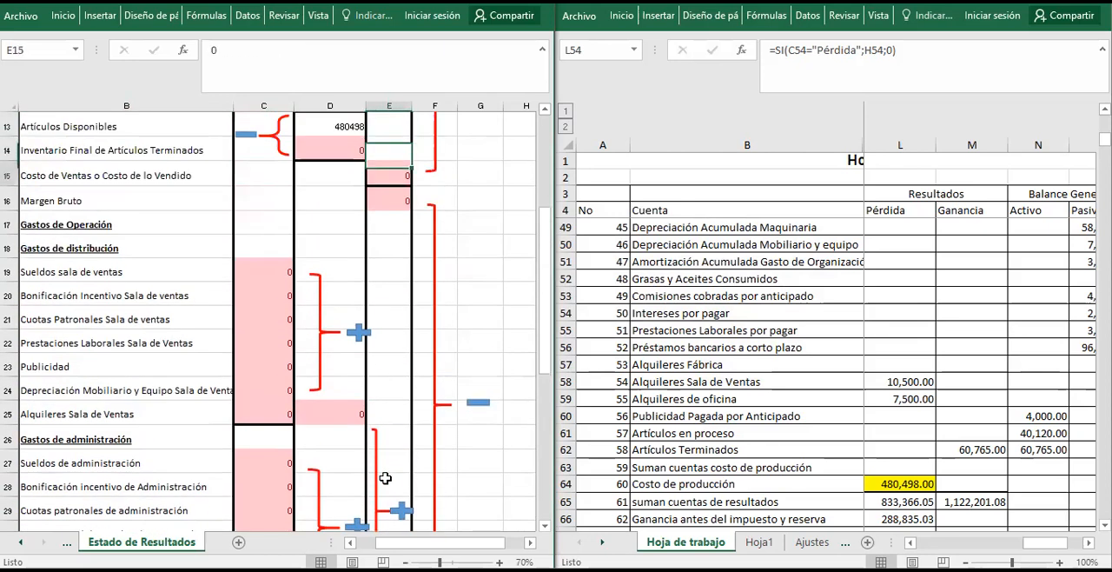
key("Down")
key("Down")
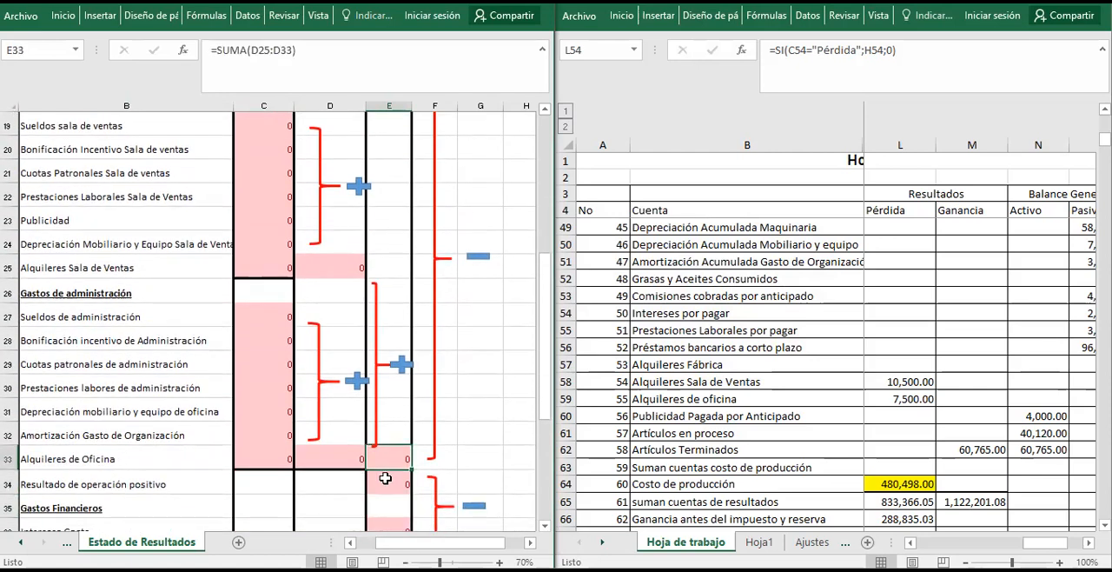
Examine how E37 combines the operating result in E34 with Intereses Gasto in E36, and the label formula in B37.
key("Down")
key("Down")
key("Down")
key("Down")
key("Down")
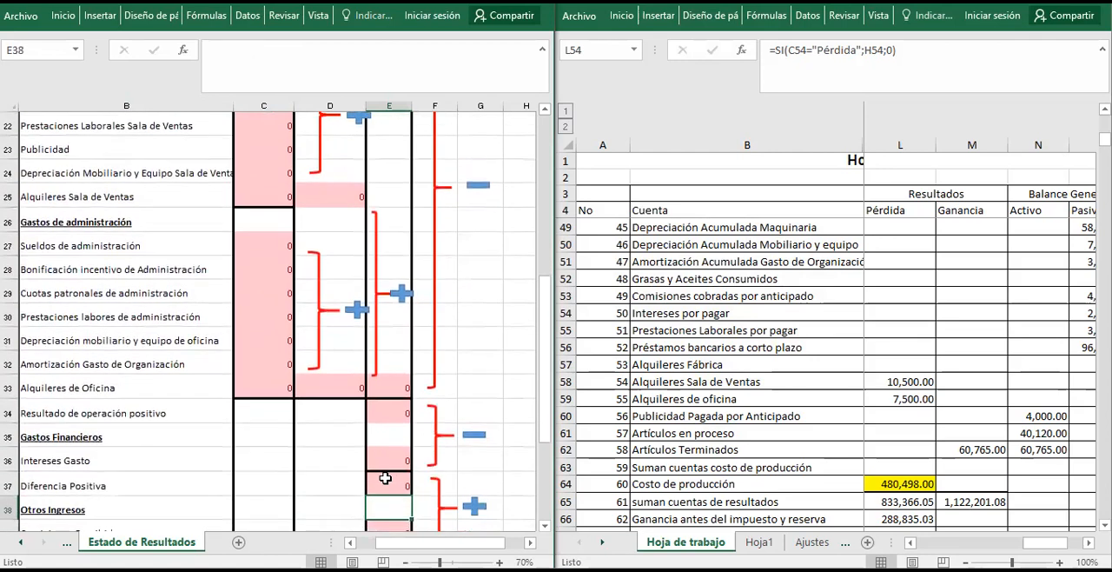
key("Down")
key("Up")
key("Up")
key("Up")
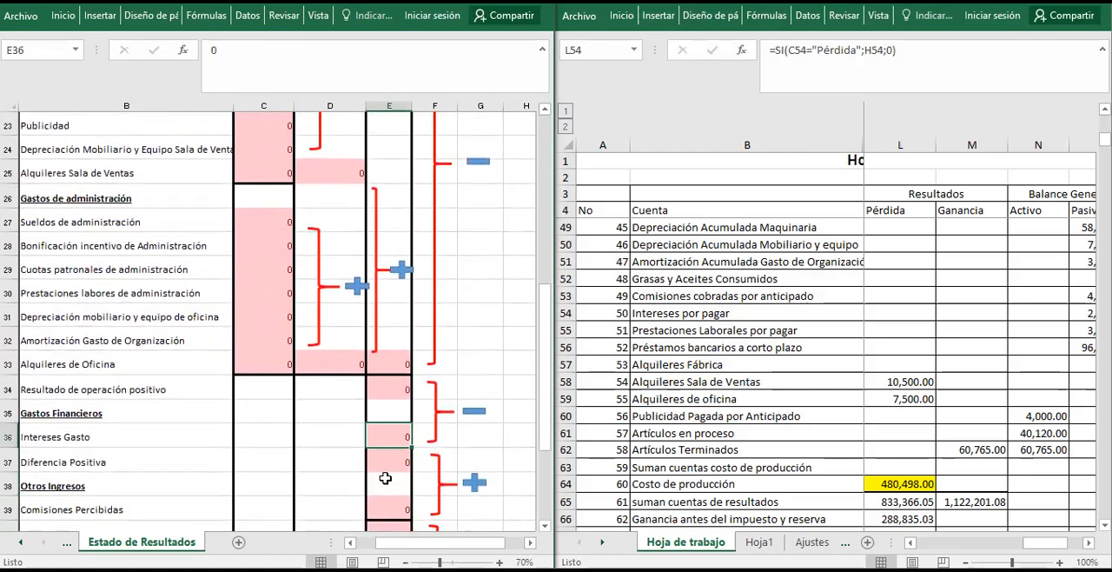
key("Up")
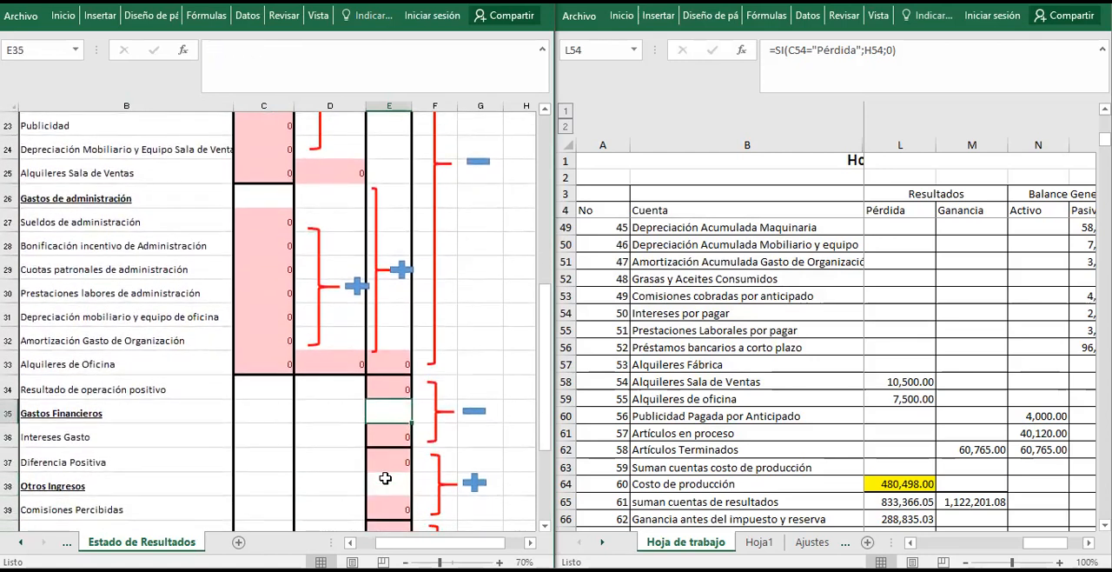
key("Right")
key("Left")
key("Down")
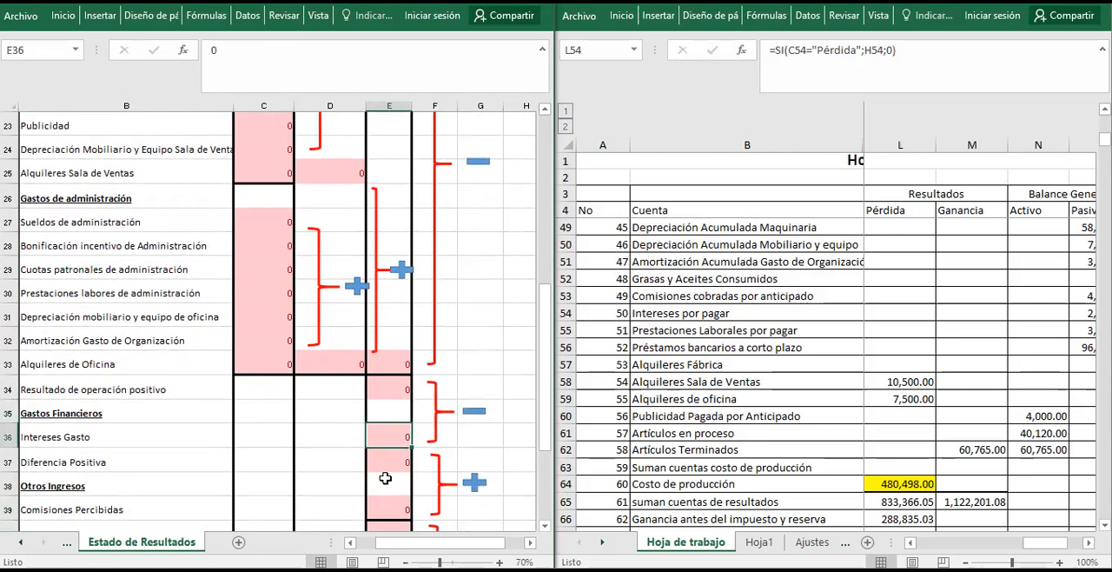
key("Down")
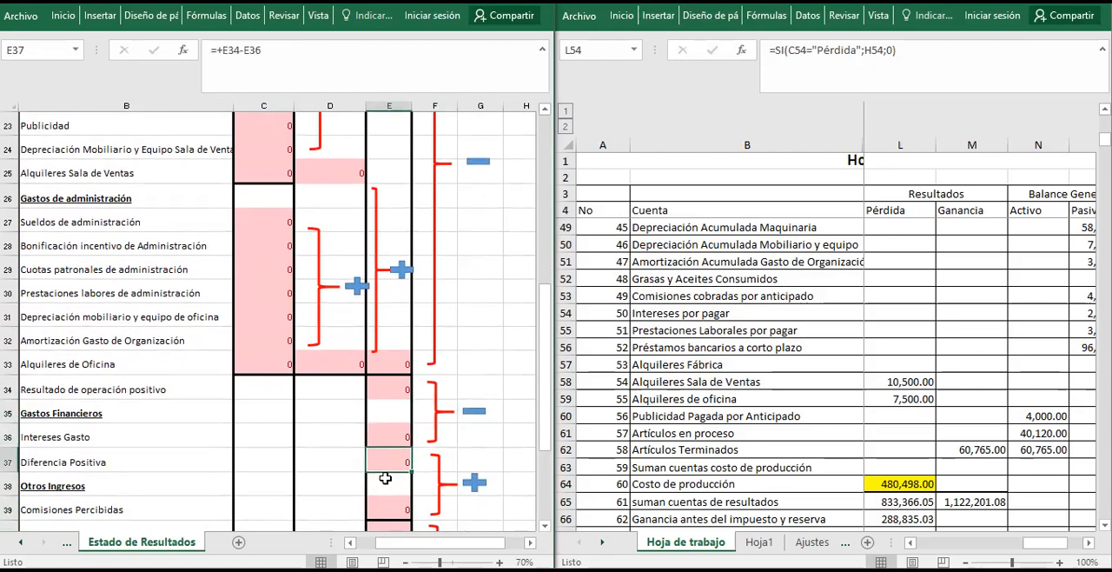
key("Left")
key("Left")
key("Left")
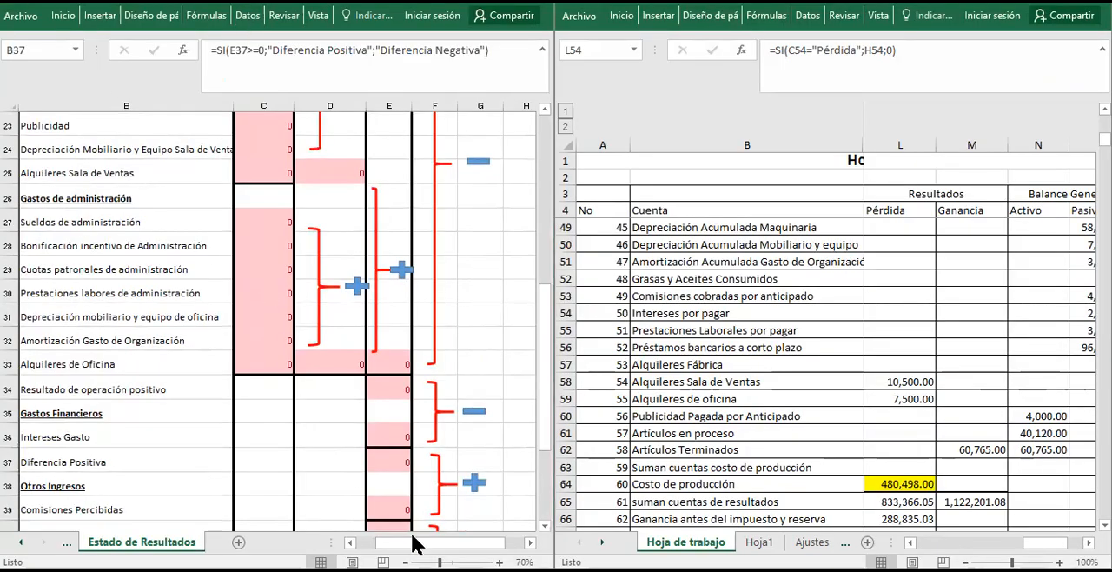
Review the Diferencia amount in E37 together with Comisiones Percibidas in E39 under Otros Ingresos.
left_click(391, 466)
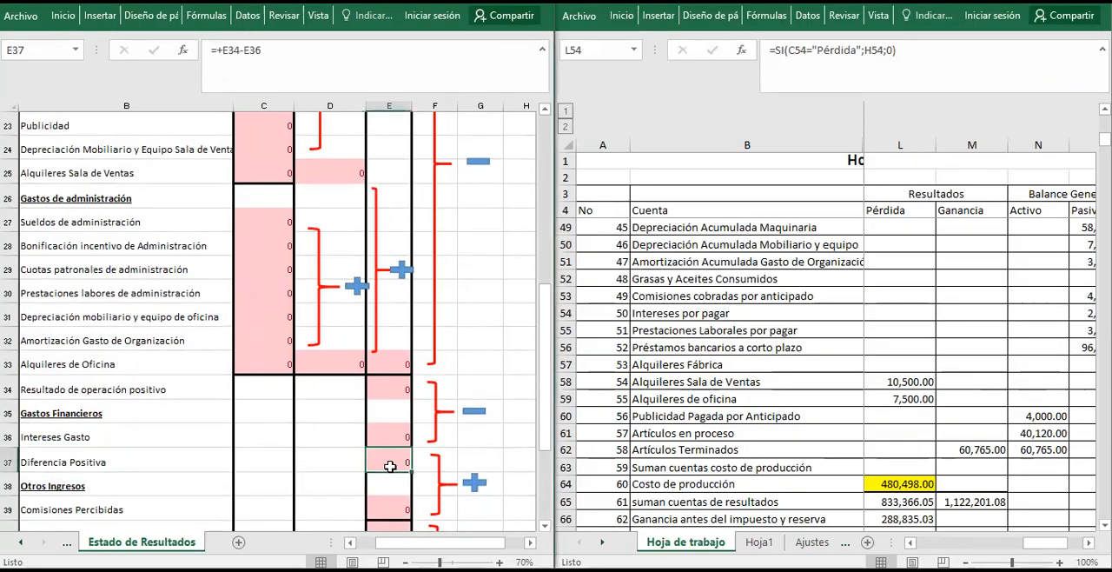
key("Down")
key("Down")
key("Up")
key("Up")
key("Down")
key("Down")
Examine the Ganancia Antes del impuesto y reserva formulas in B40 and E40 and the Impuesto sobre la Renta label formula in B41.
key("Left")
key("Left")
key("Down")
key("Down")
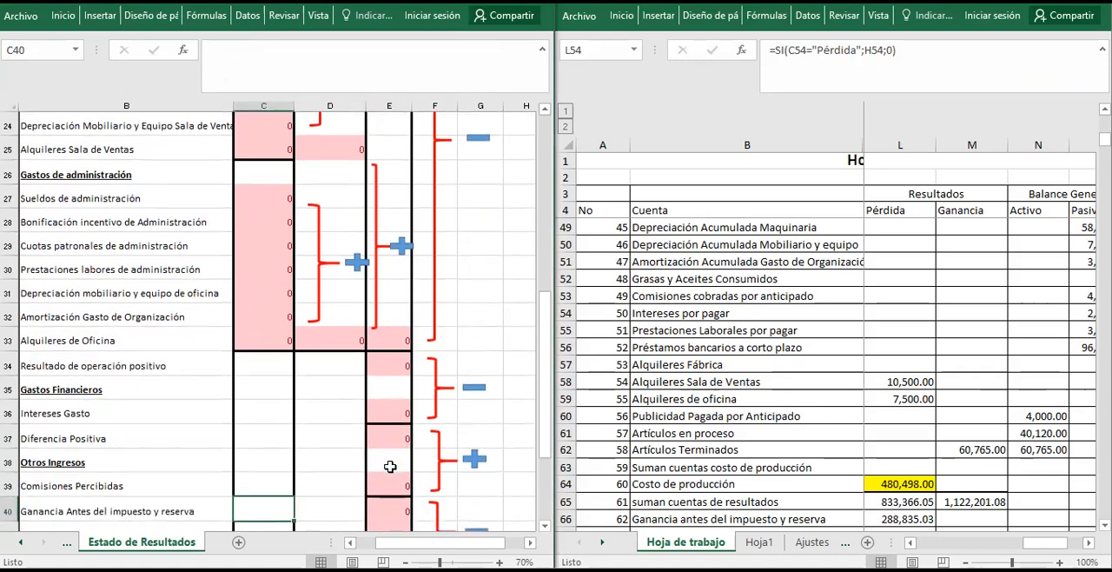
key("Down")
key("Down")
key("Up")
key("Up")
key("Up")
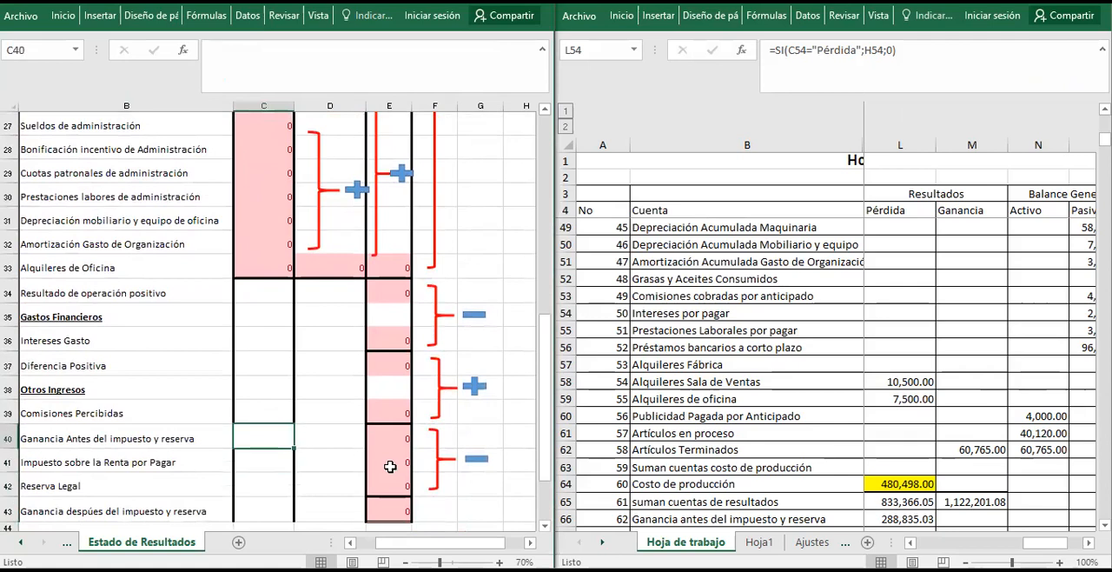
key("Left")
key("Left")
key("Down")
key("Right")
key("Right")
key("Left")
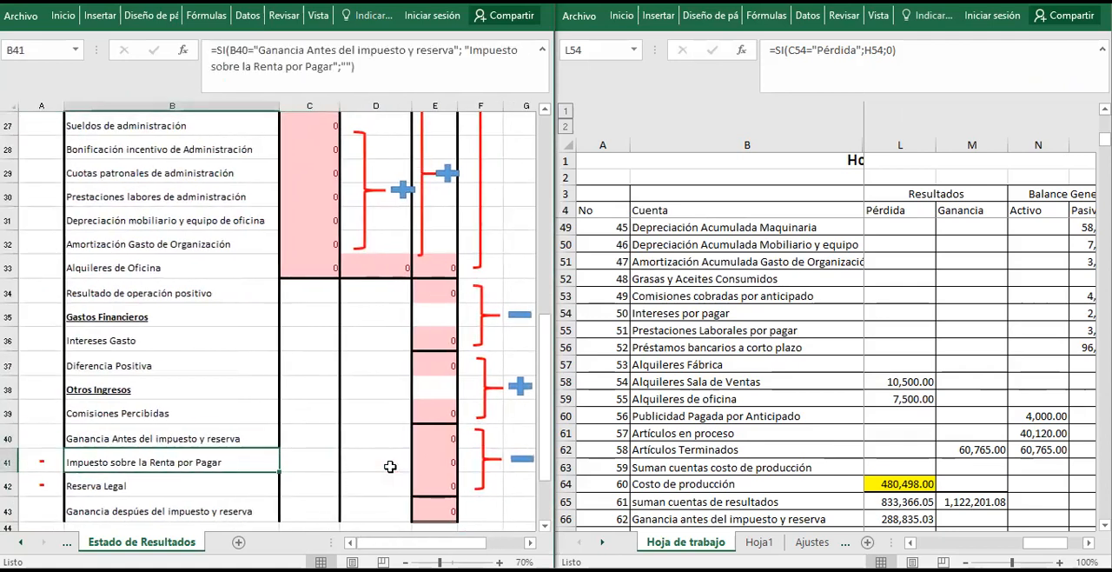
key("Up")
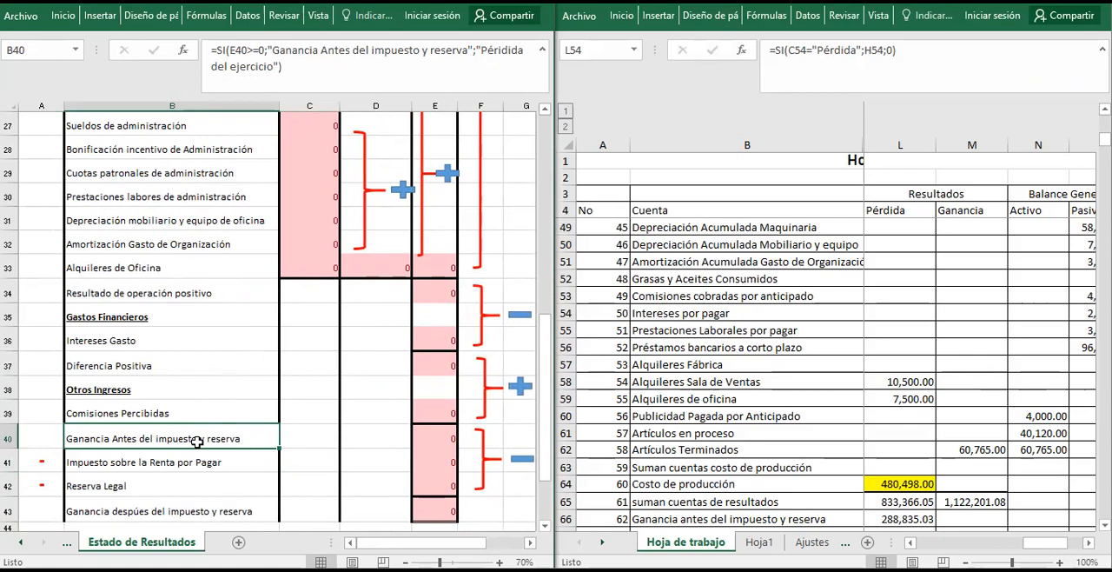
key("Right")
key("Right")
key("Right")
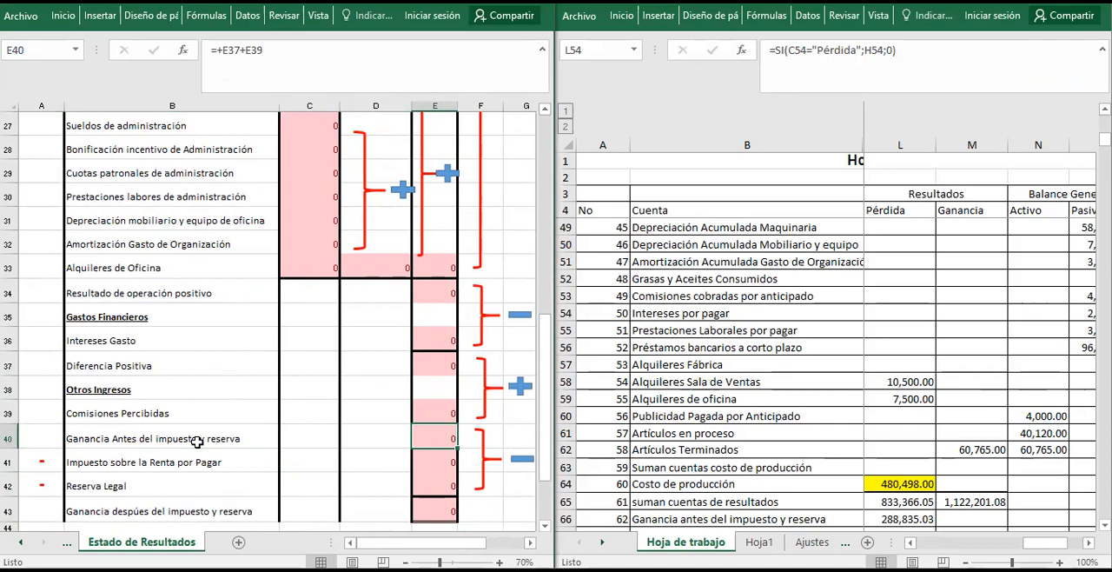
Correct the misspelled value if false in the B40 formula to "Pérdida del ejercicio".
key("Left")
key("Left")
key("Left")
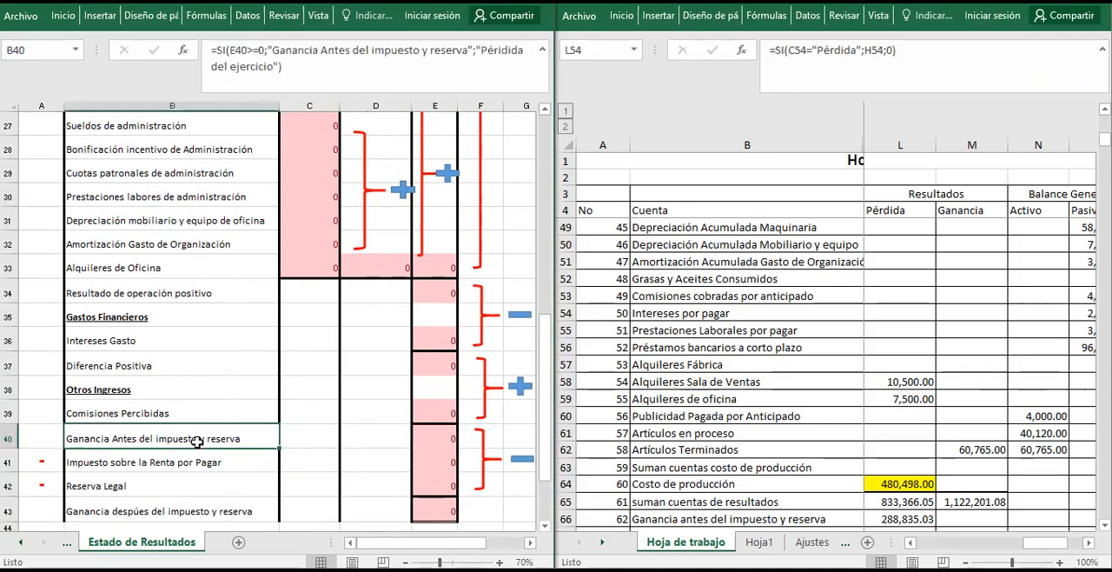
key("F2")
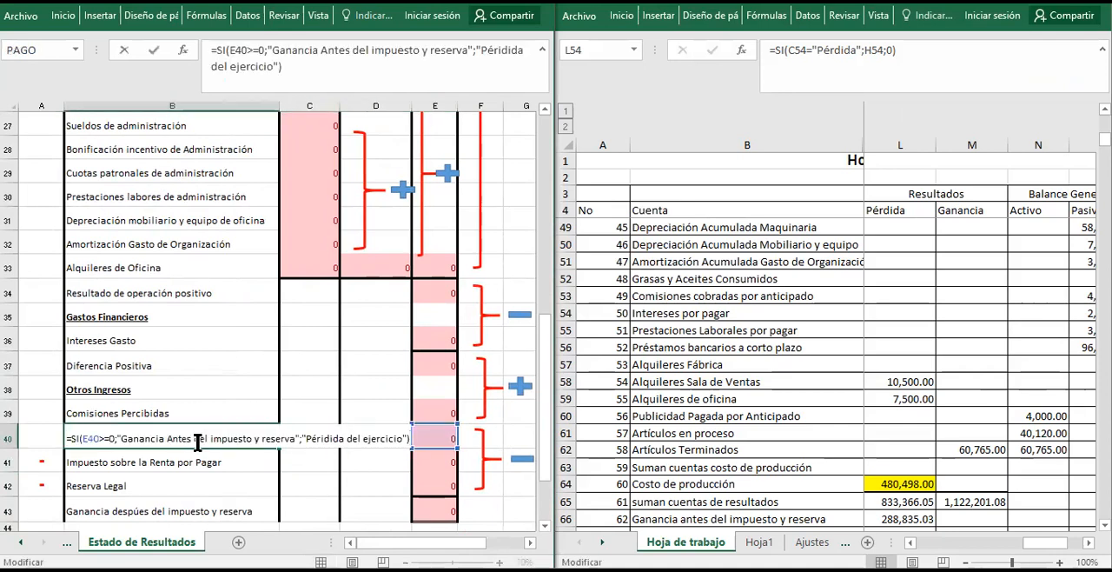
key("Left")
key("Left")
key("Left")
key("Left")
key("Left")
key("Left")
key("Left")
key("Left")
key("Left")
key("Left")
key("Left")
key("Left")
key("Left")
key("Left")
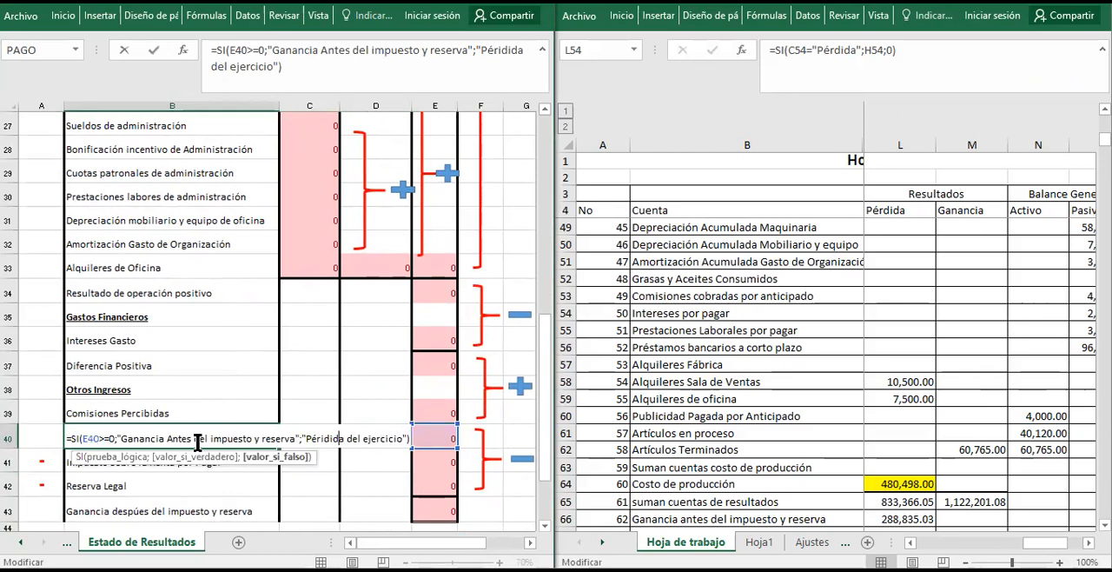
key("BackSpace")
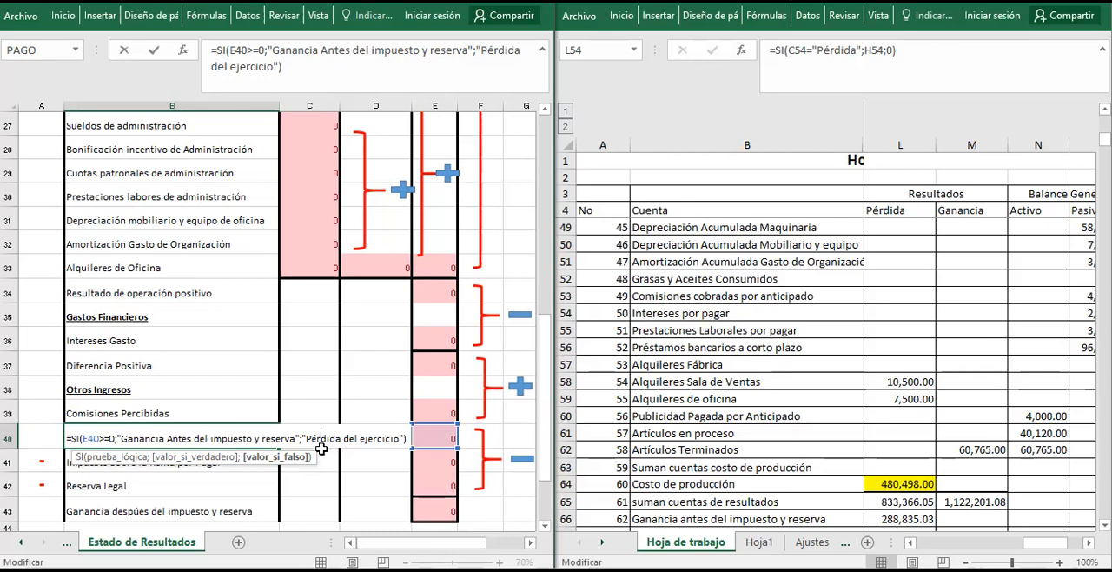
key("Return")
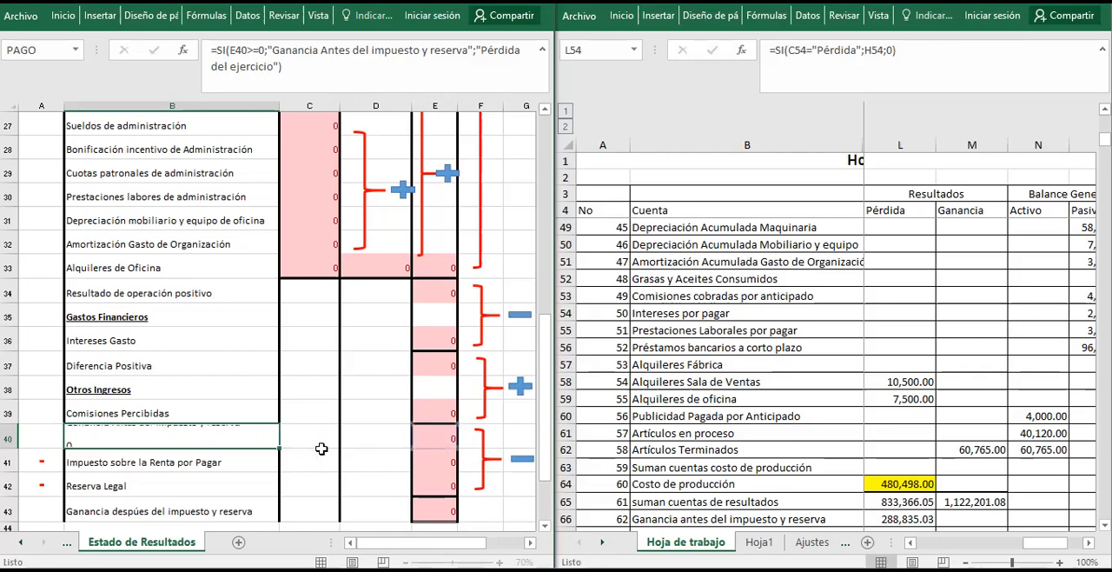
Examine how the label formulas in B41, B42 and B43 depend on the text in B40.
key("F2")
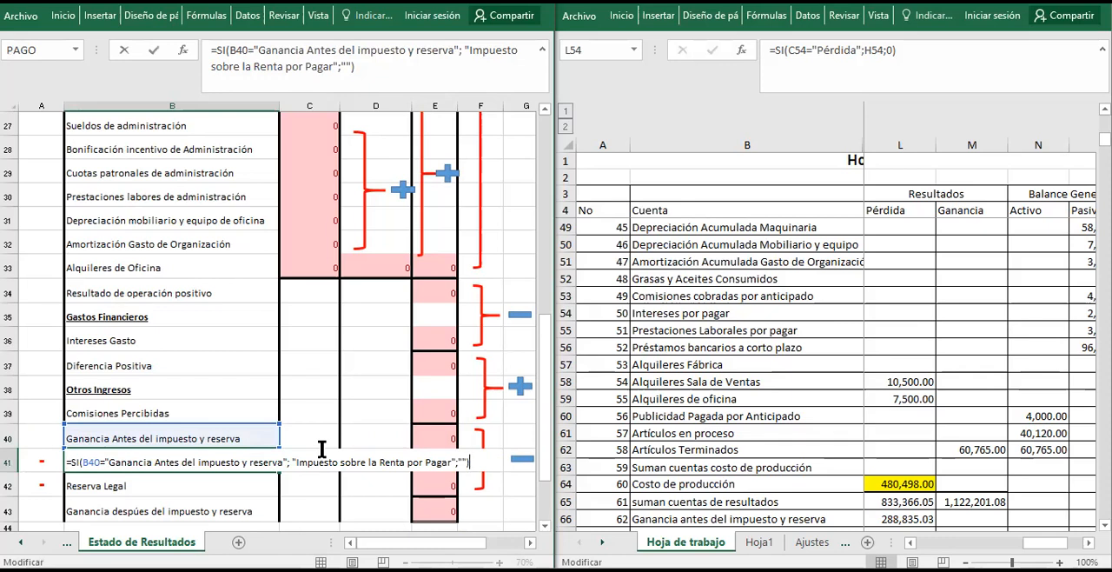
key("Return")
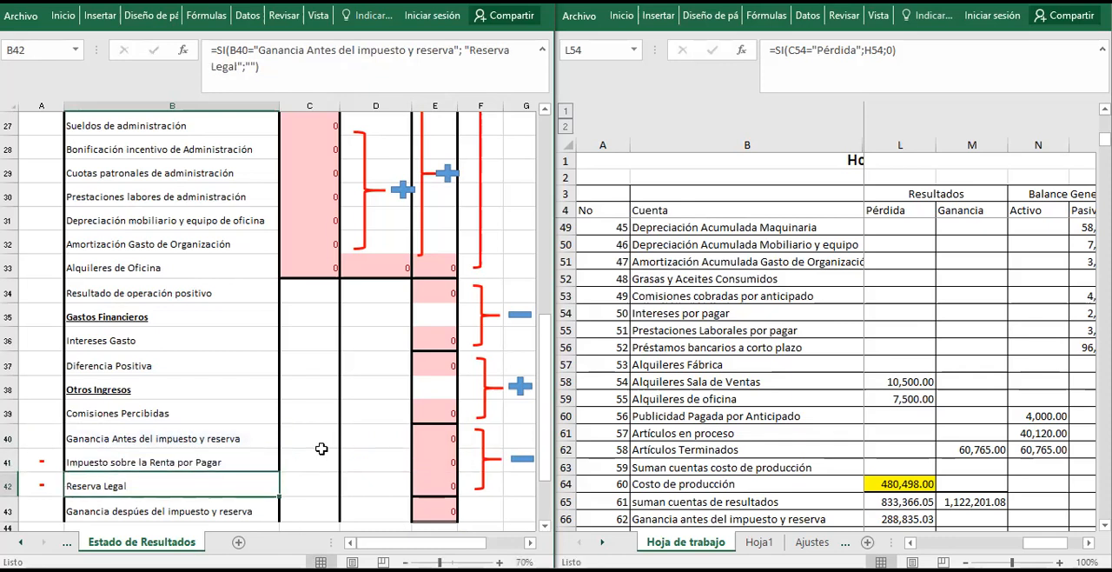
key("F2")
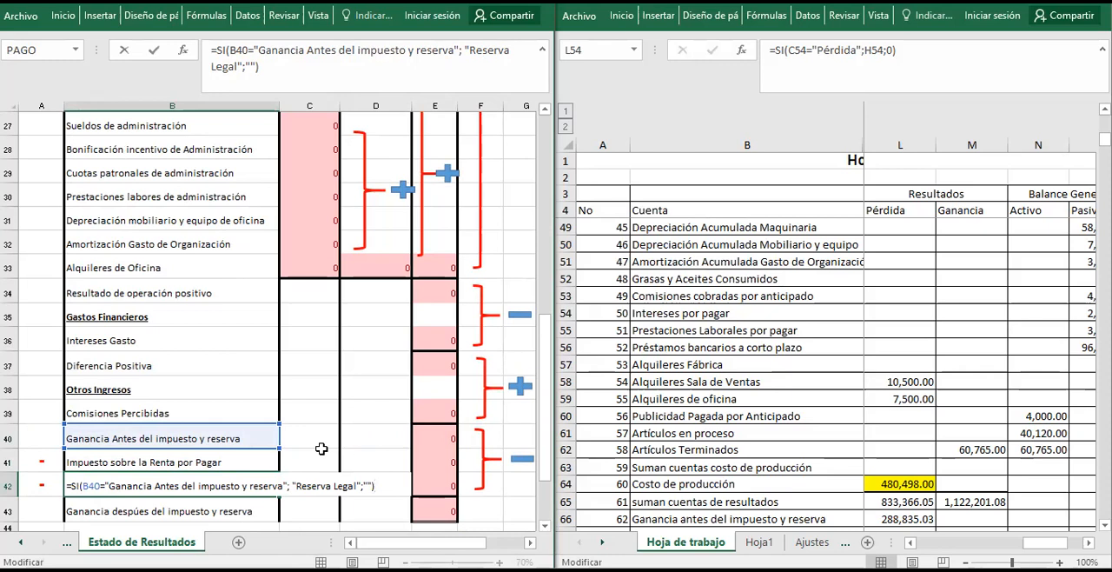
key("Return")
key("F2")
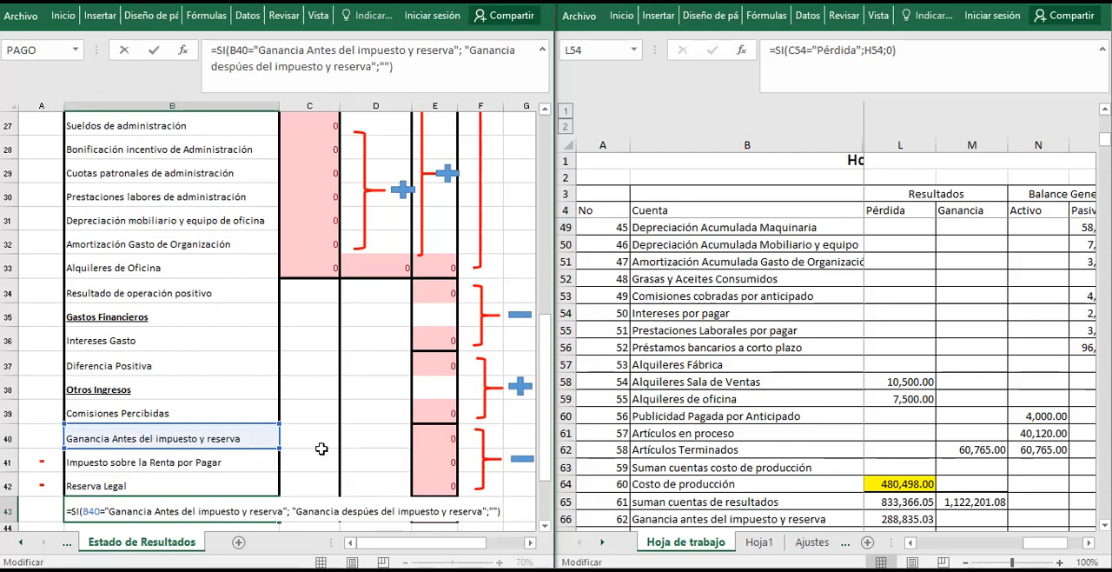
key("Return")
Review the B40 label formula against the result in E40, and trace column E back up to E34.
key("Up")
key("Up")
key("Up")
key("Up")
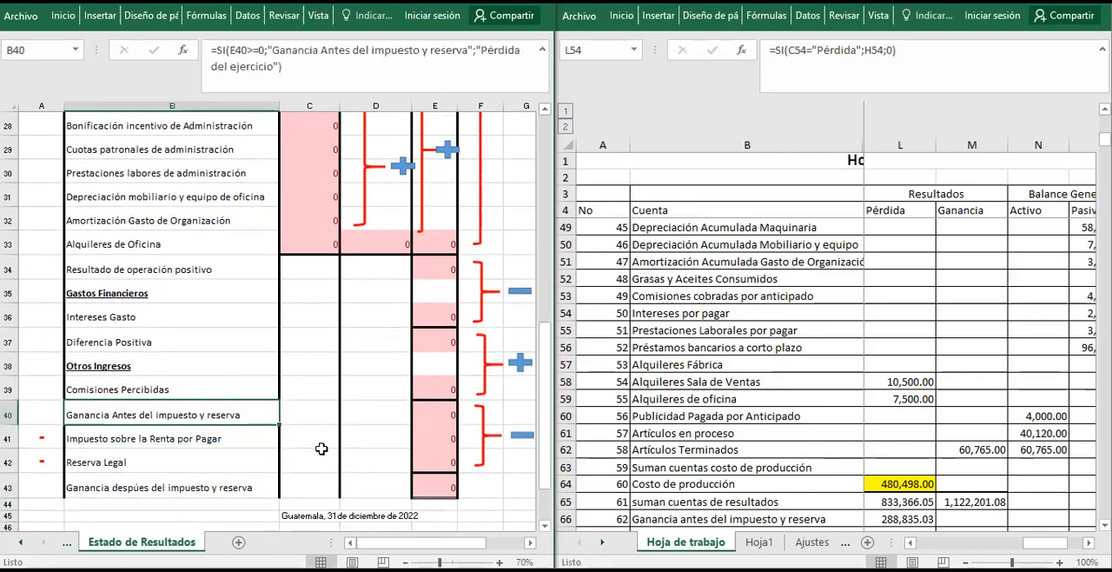
key("Right")
key("Right")
key("Right")
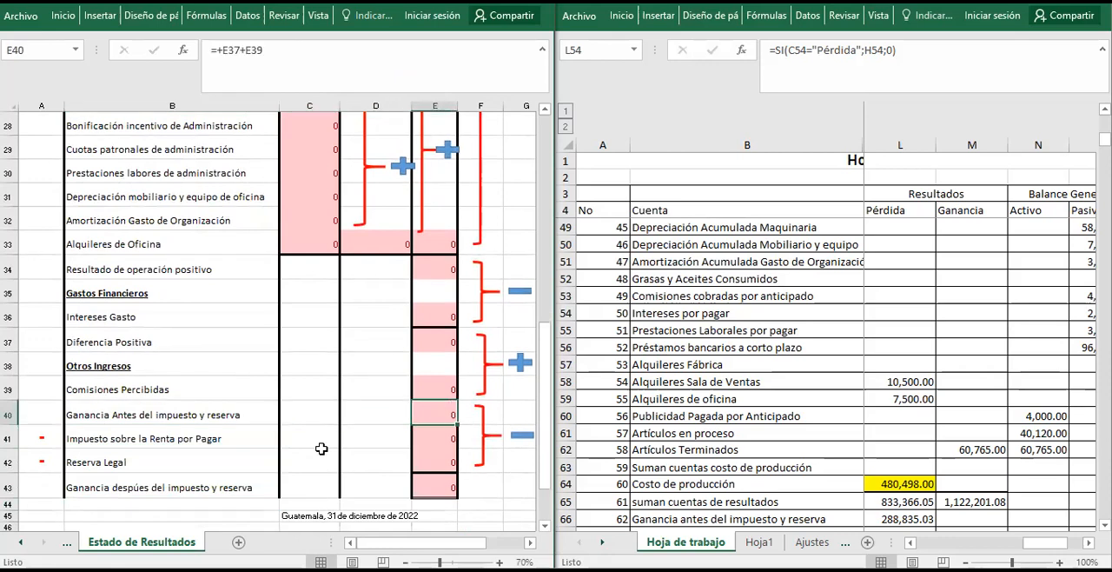
key("Up")
key("Up")
key("Up")
key("Up")
key("Up")
key("Up")
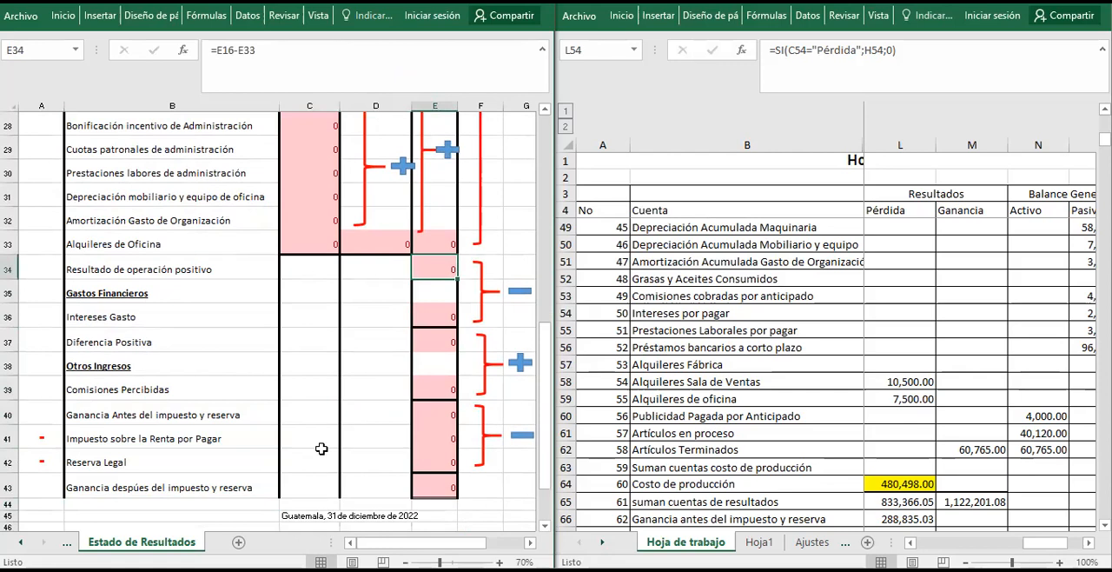
Trace the column E formulas from Intereses Gasto in E36 down to Ganancia Antes del impuesto y reserva in E40.
key("Down")
key("Down")
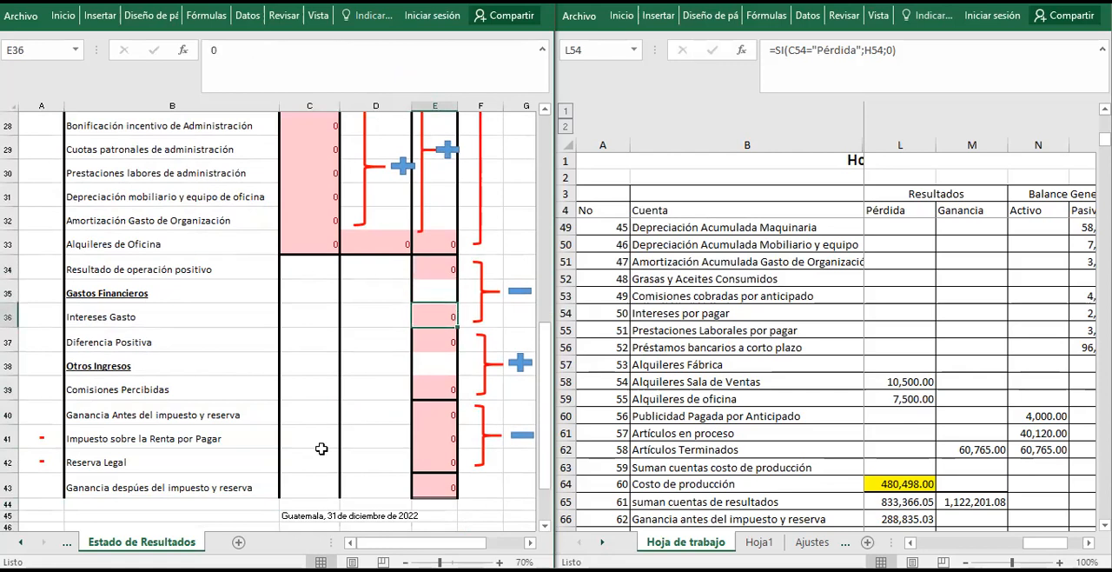
key("Down")
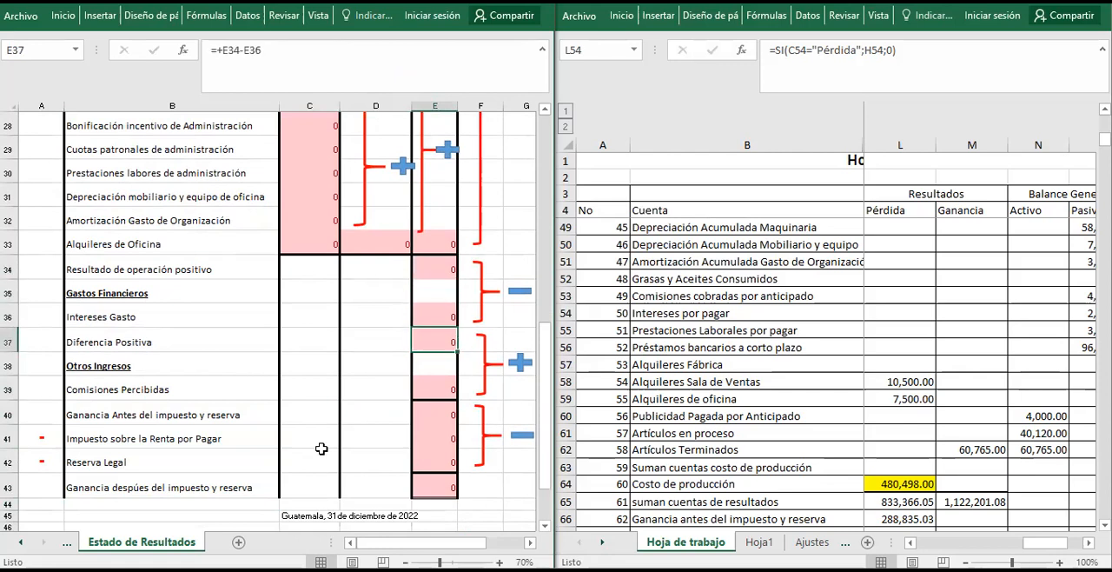
key("Down")
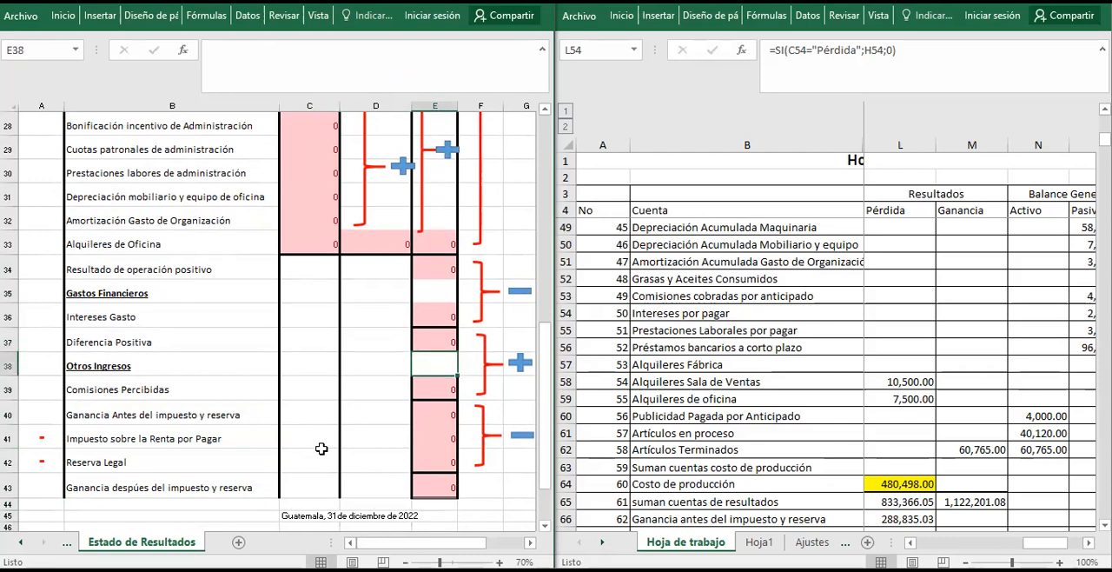
key("Down")
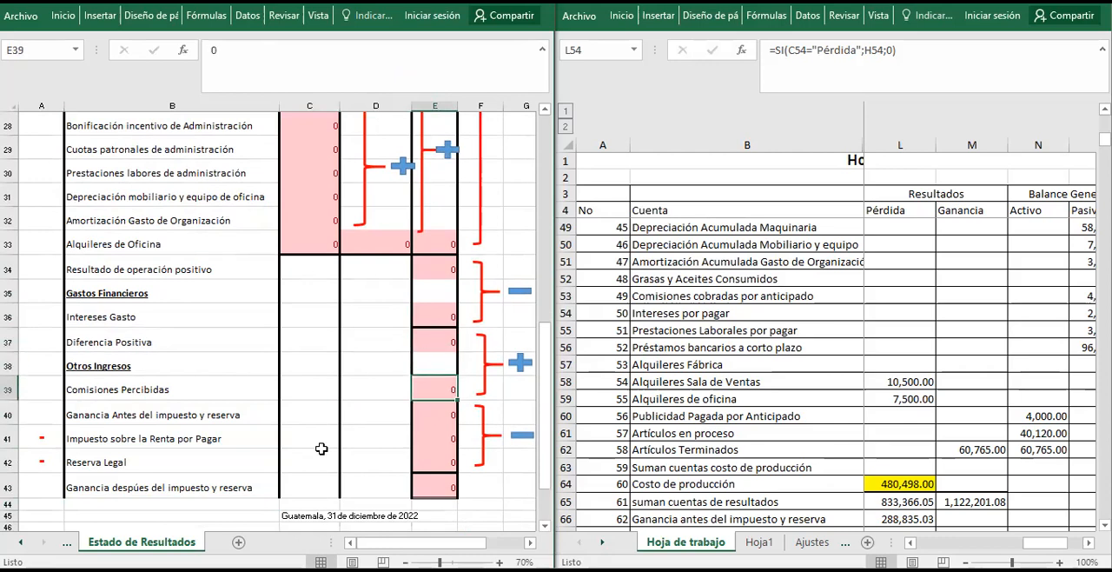
key("Down")
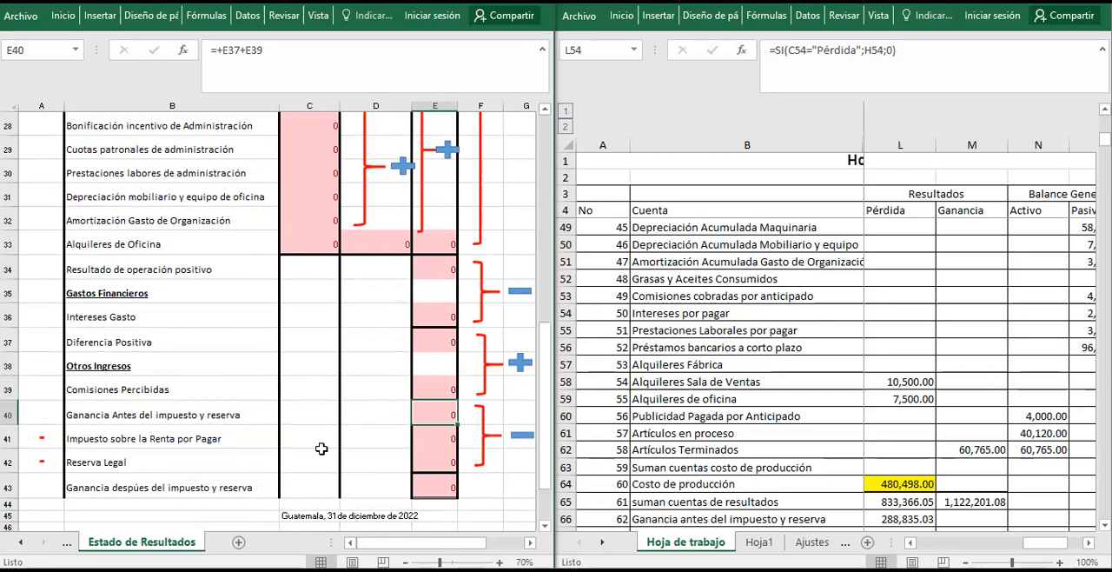
Test the conditional labels by entering -780 as the result in E40, and undo the entry.
type("-")
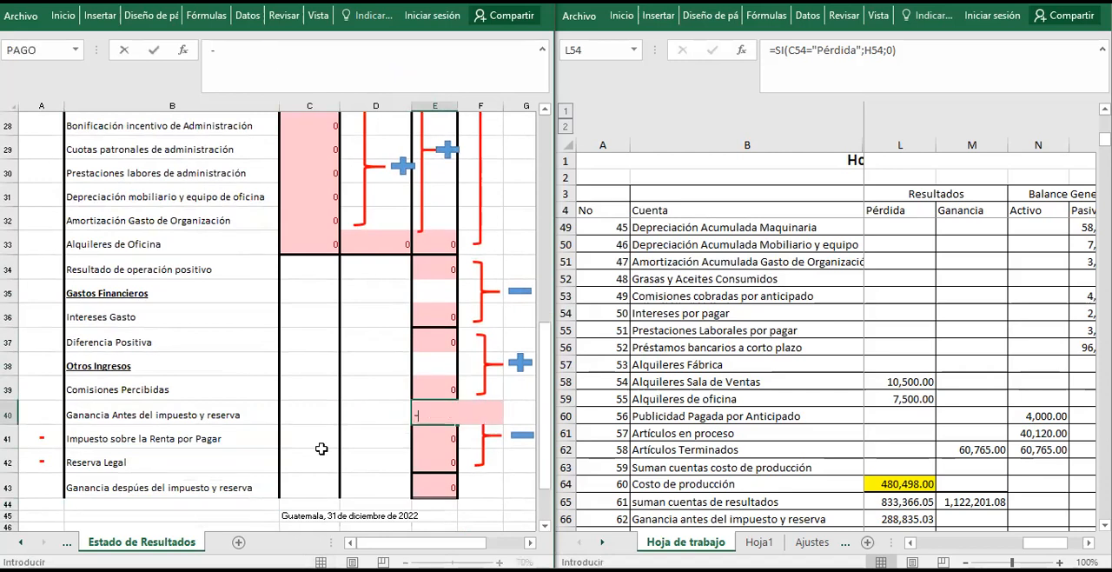
type("780")
key("Return")
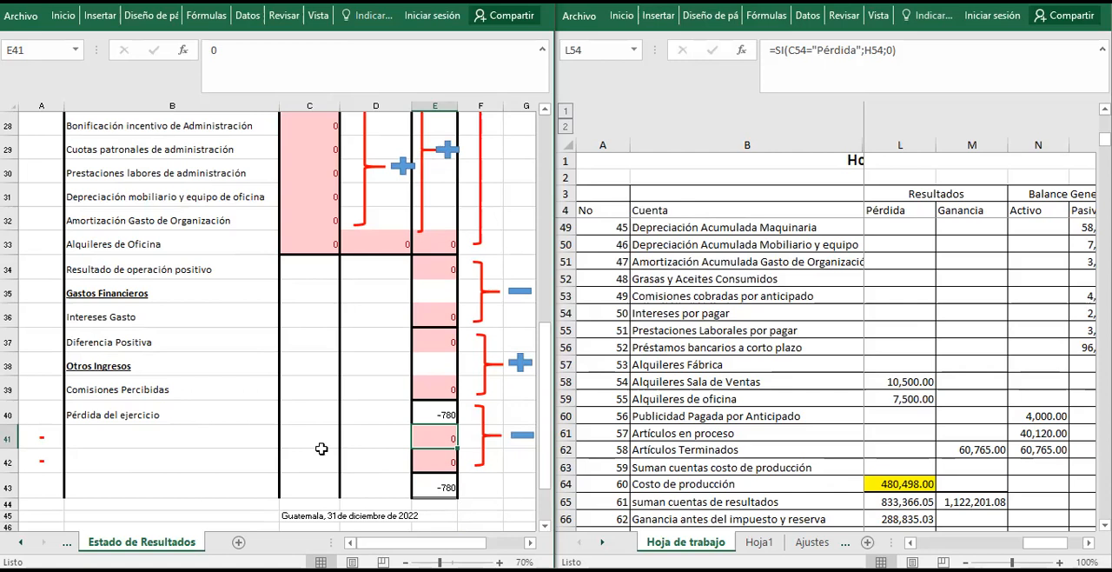
key("Up")
key("ctrl+z")
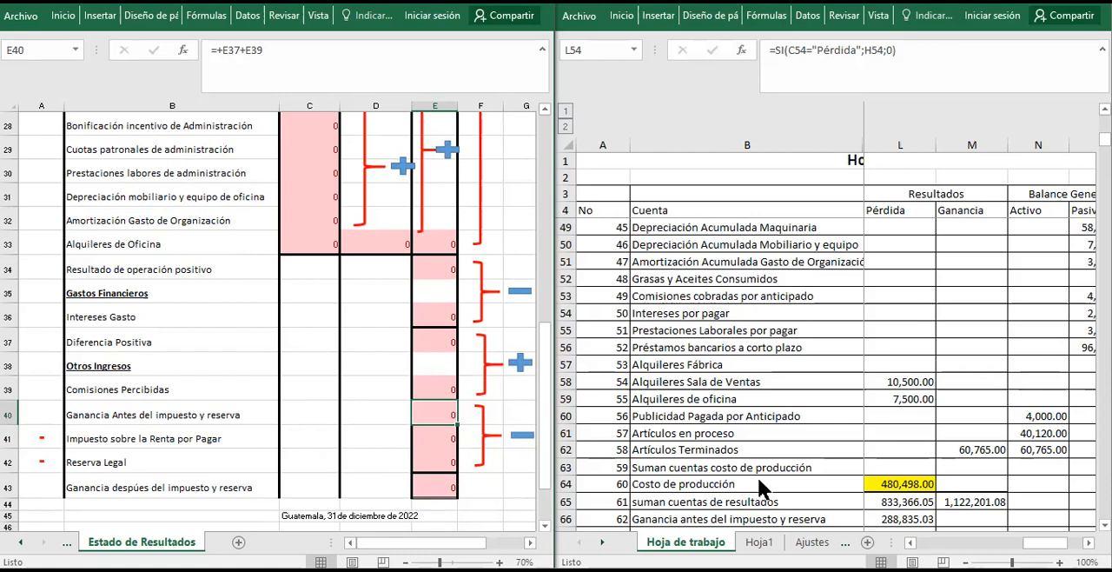
Examine the result, ISR por pagar and Reserva Legal rows across the Resultados and Balance General columns of Hoja de trabajo.
left_click(904, 441)
left_click(955, 454)
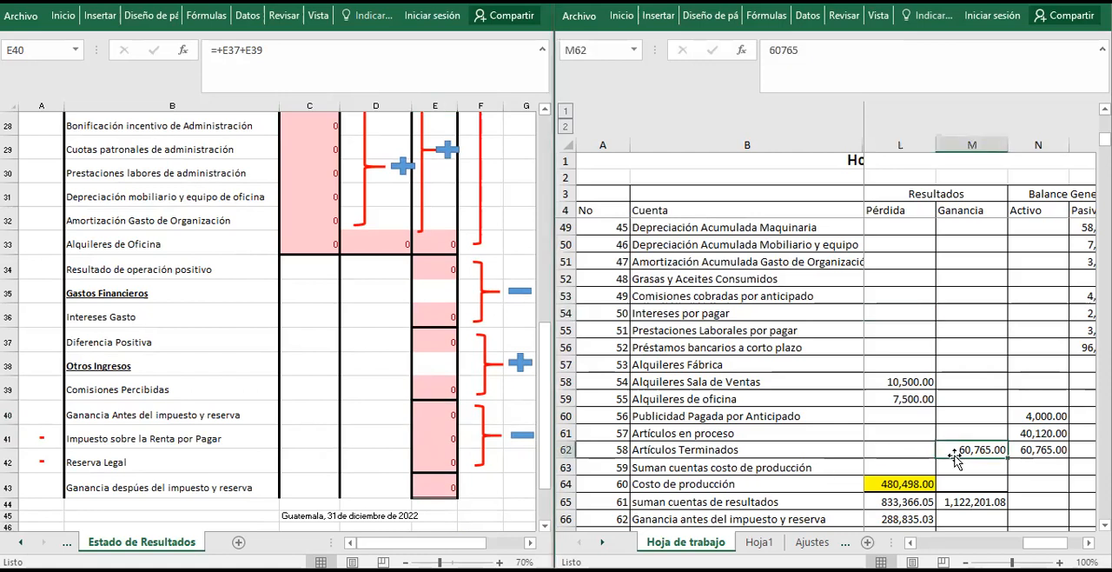
key("Down")
key("Down")
key("Down")
key("Down")
key("Down")
key("Down")
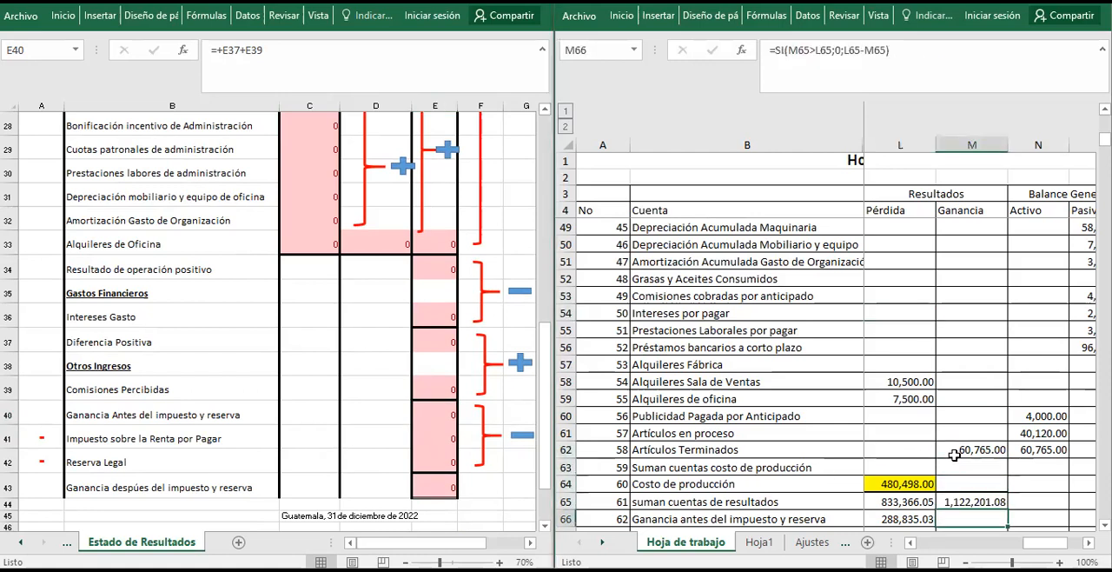
key("Down")
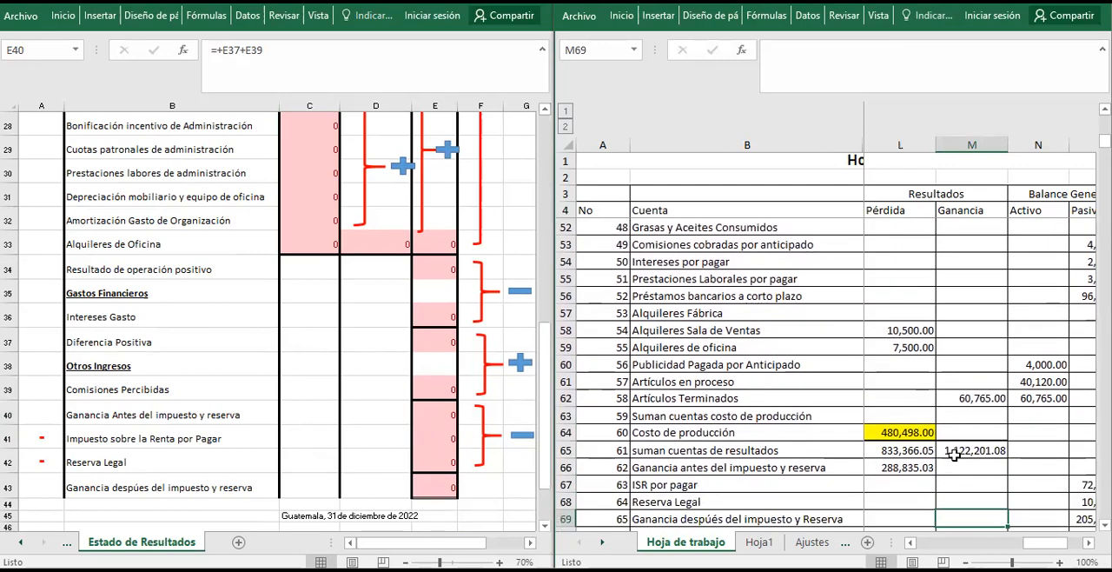
scroll(955, 454, "down", 1)
key("Up")
key("Up")
key("Left")
key("Left")
key("Right")
key("Right")
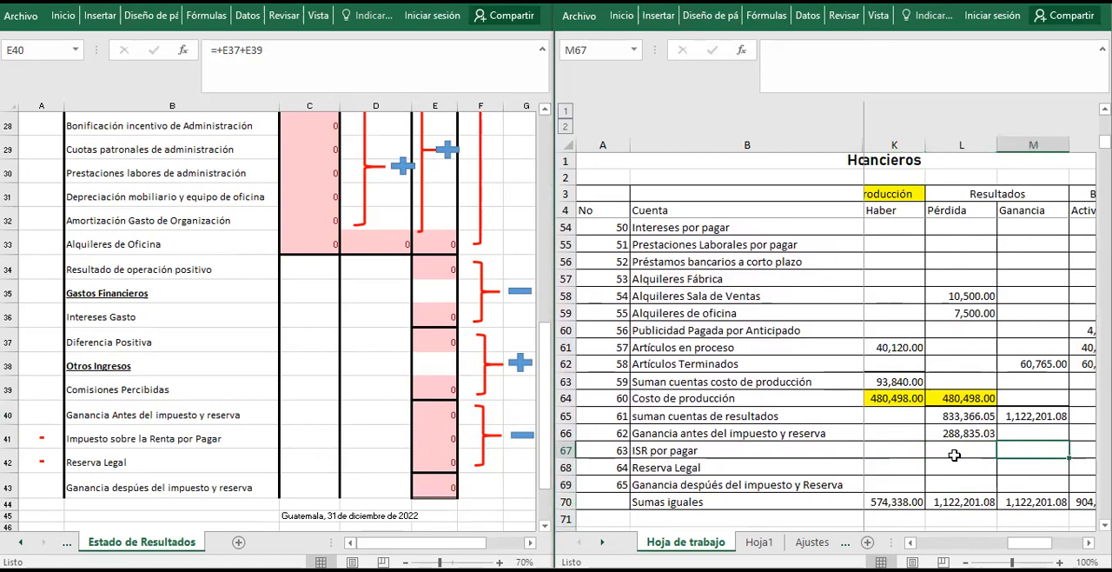
key("Right")
key("Right")
key("Left")
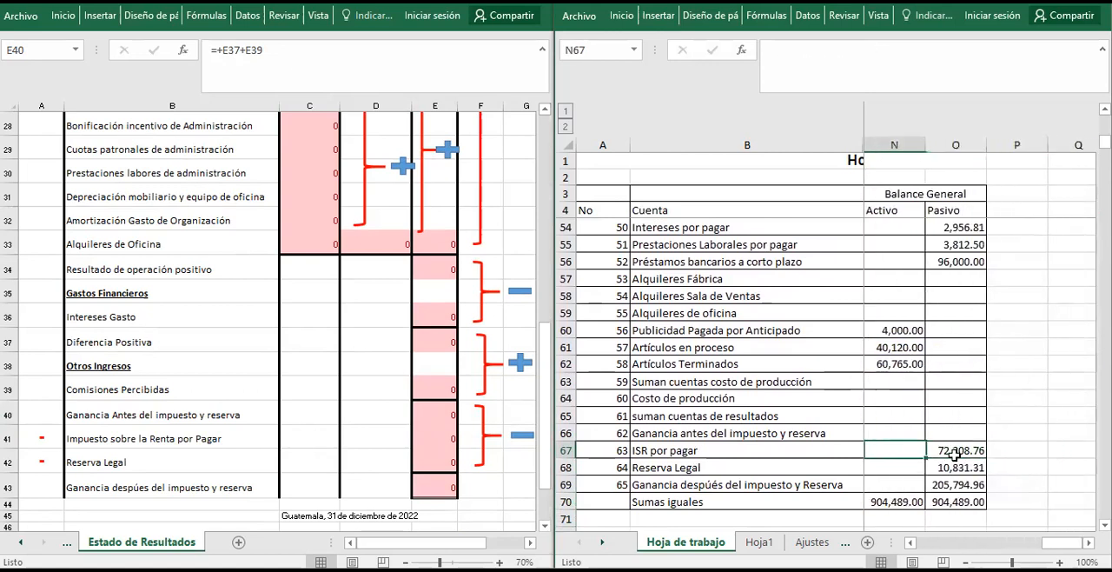
key("Left")
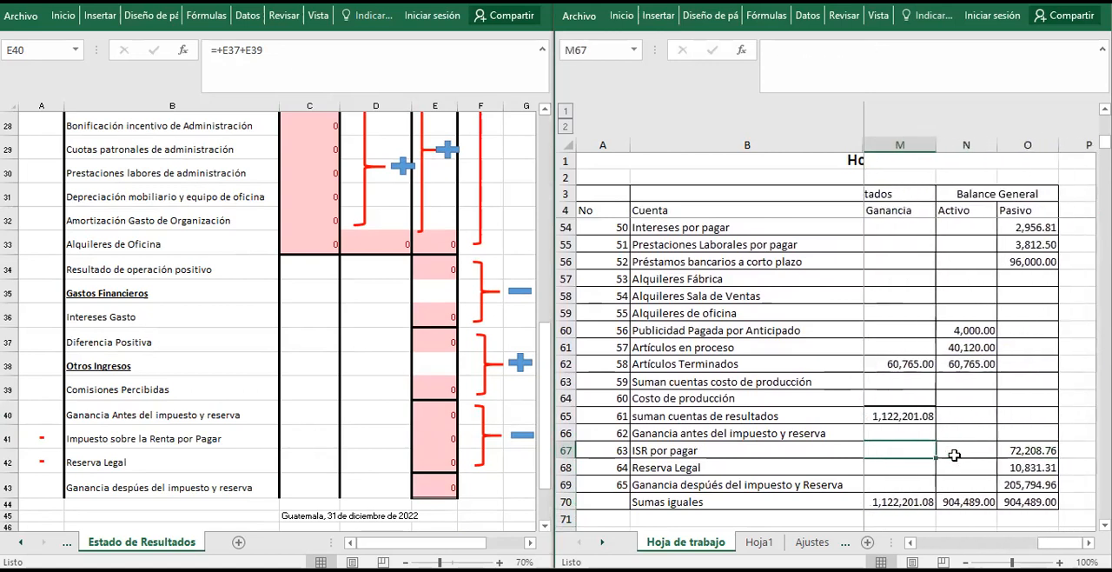
Examine the ISR por pagar and Reserva Legal formulas in O67 and O68 and the Ganancia total in M65 of Hoja de trabajo.
left_click(905, 420)
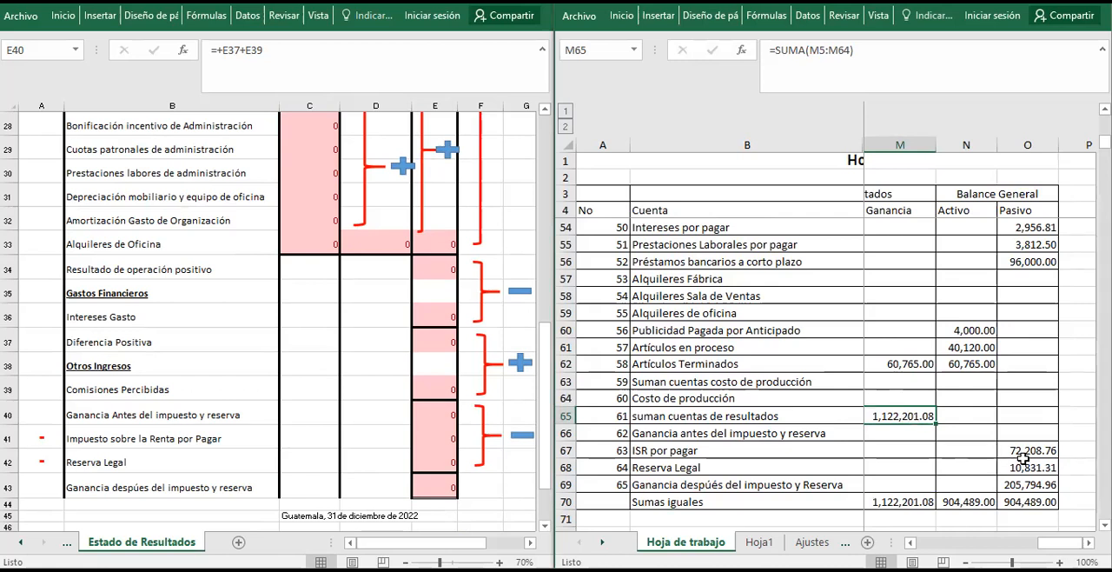
left_click(1024, 451)
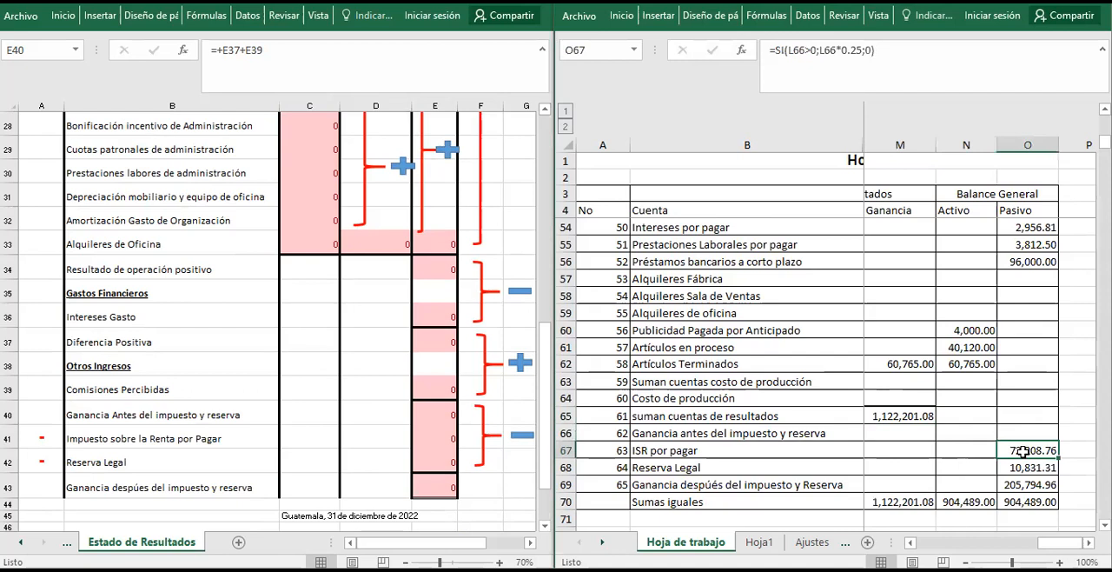
double_click(1023, 451)
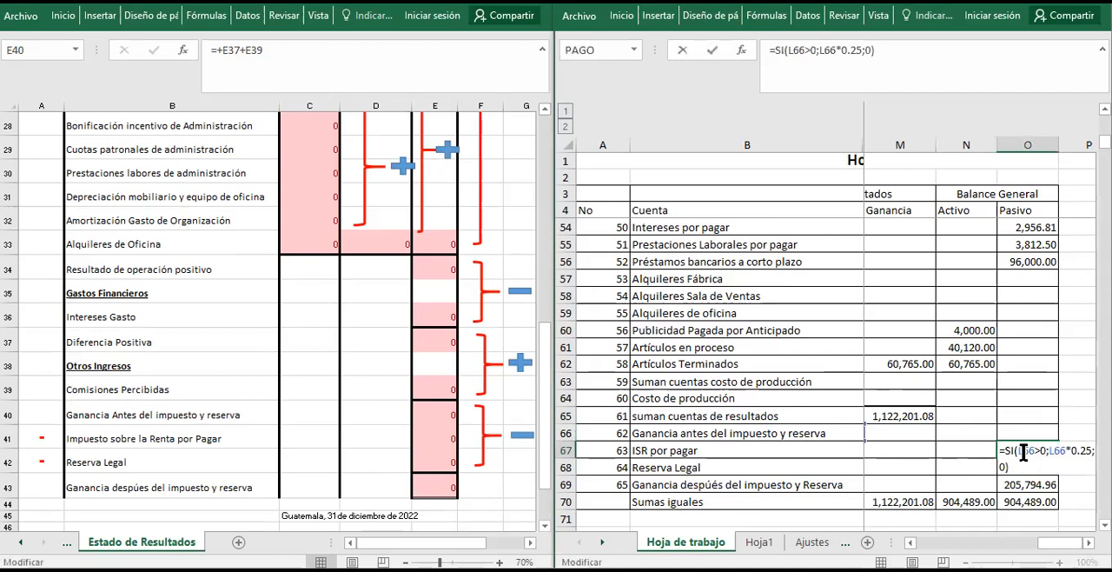
key("Return")
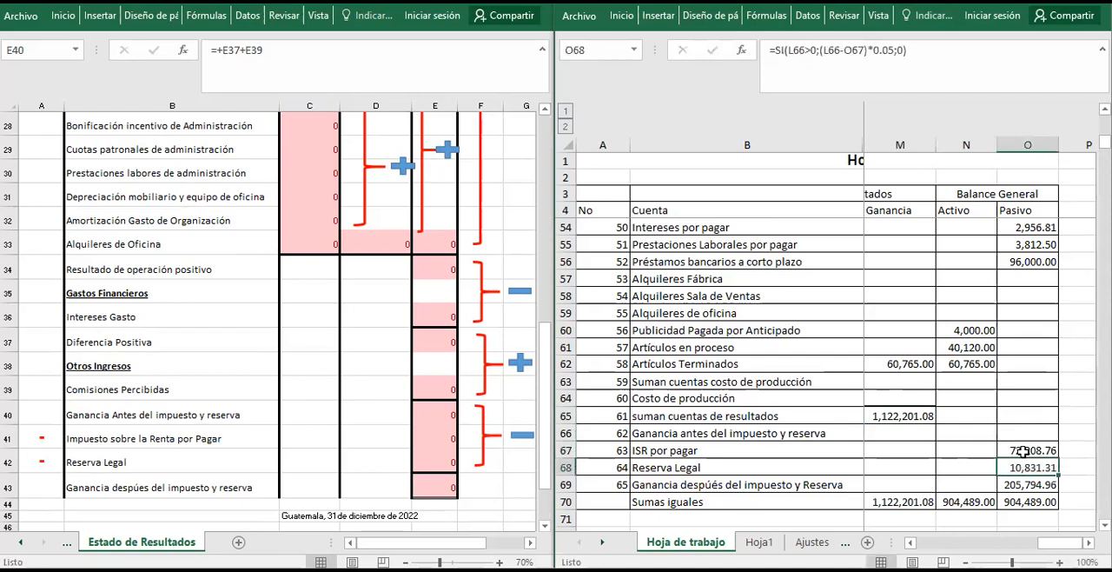
left_click(880, 419)
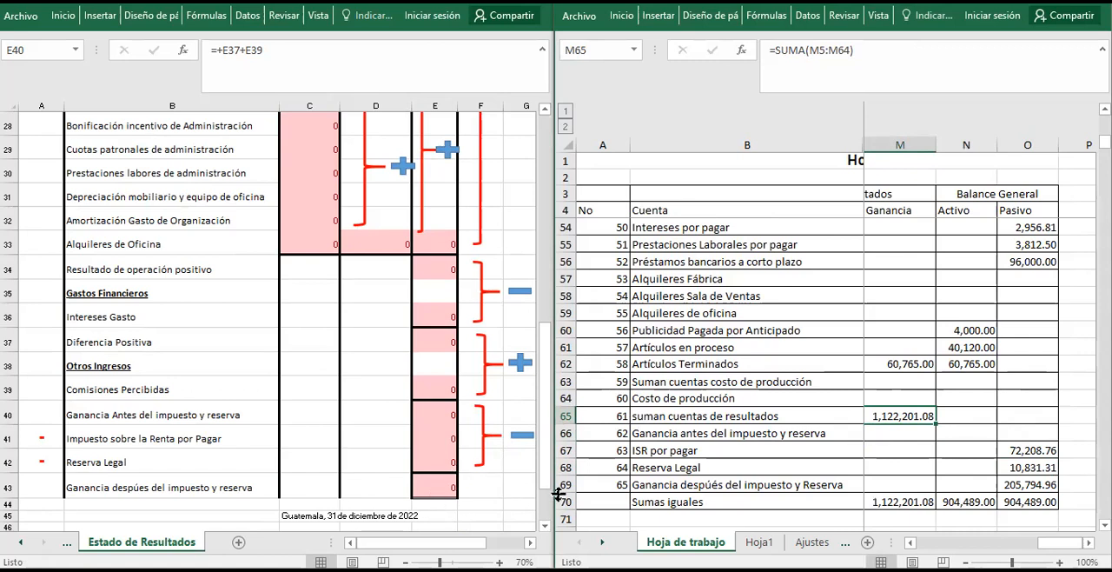
Calculate the Impuesto sobre la Renta por Pagar in E41 of Estado de Resultados with =(E40*0.25).
left_click(435, 434)
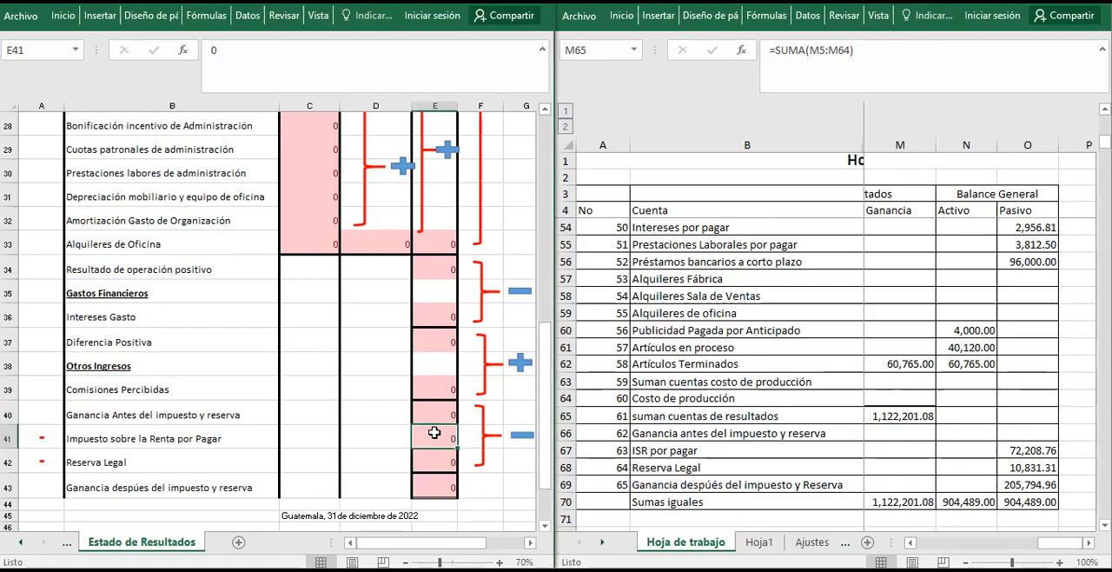
type("=(")
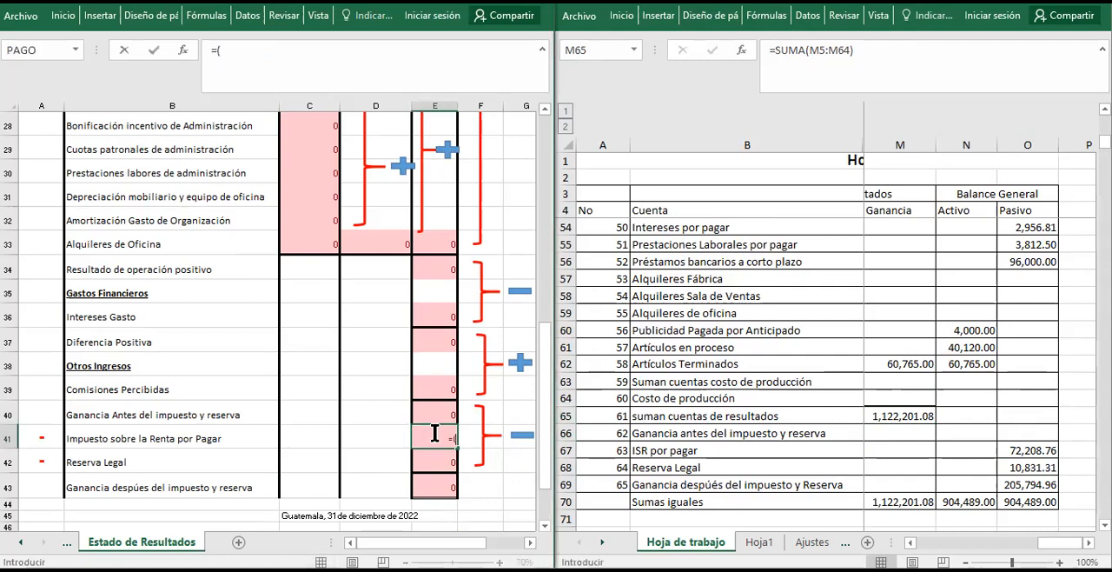
left_click(428, 412)
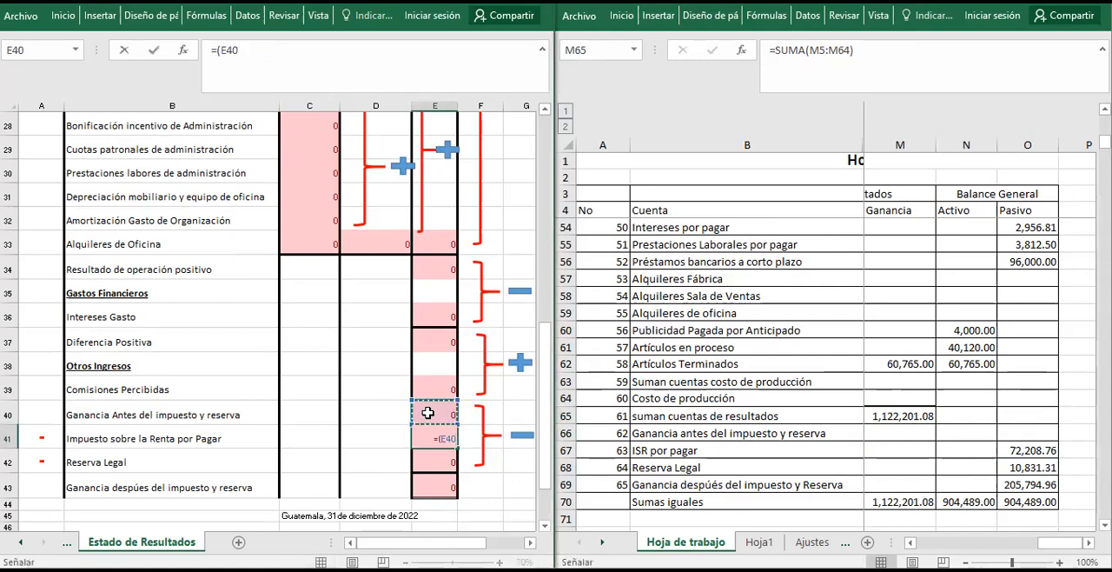
type("*0.25")
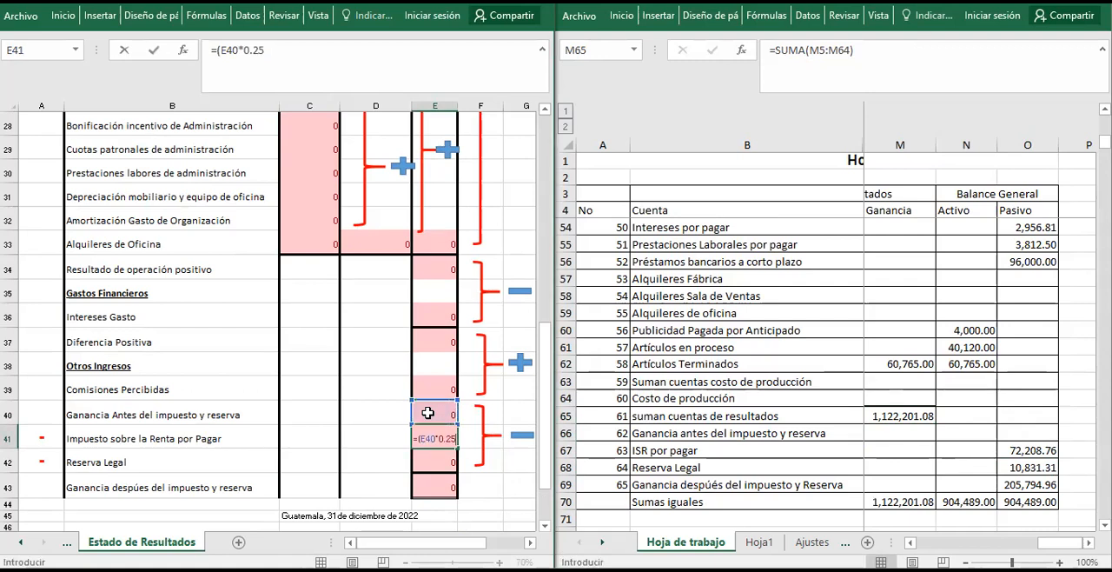
type(")")
key("Return")
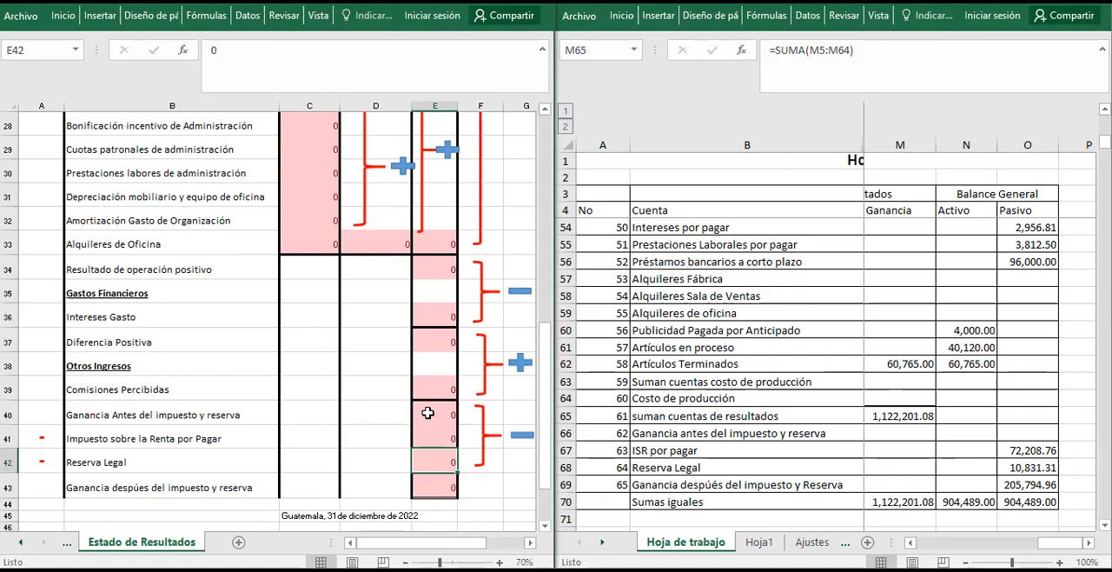
Calculate Reserva Legal in E42 with =(E40-E41)*0.05, consulting Artículo 36 of the Código de Comercio PDF in the browser for the rate.
type("=(")
left_click(434, 413)
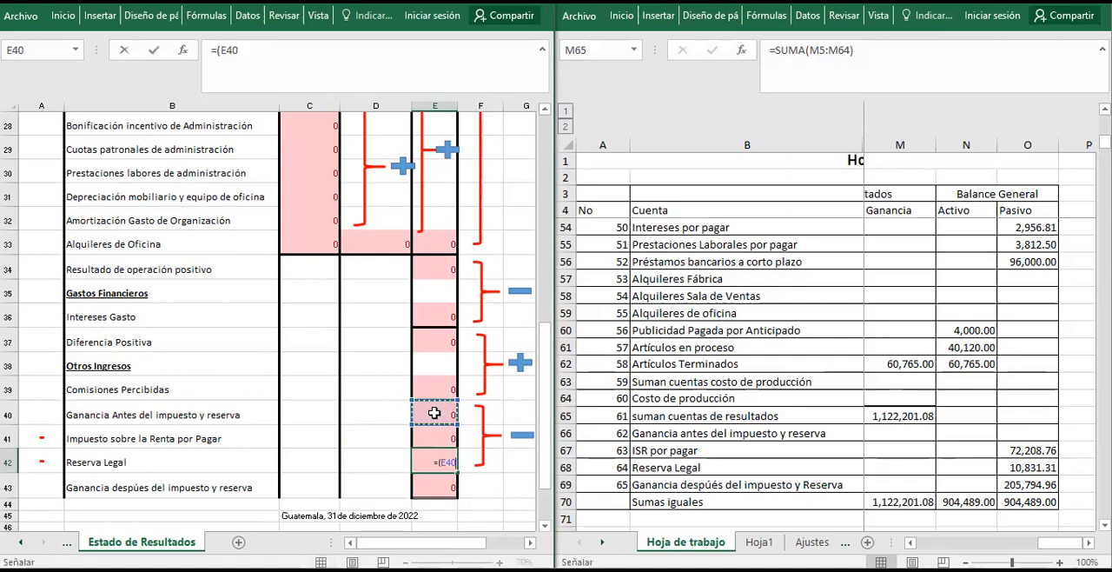
left_click(442, 439)
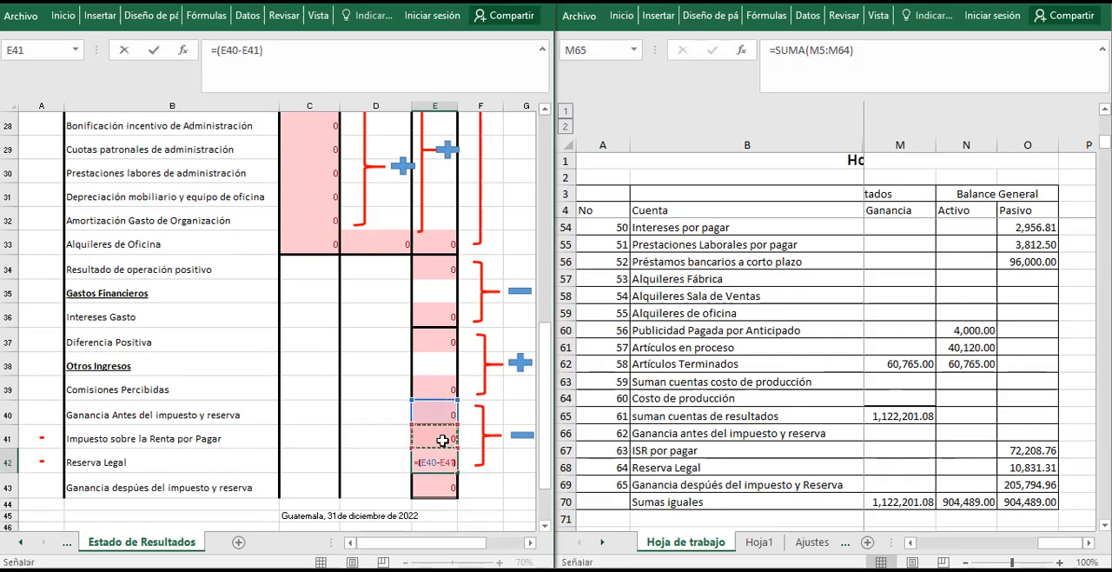
type(")*0.05")
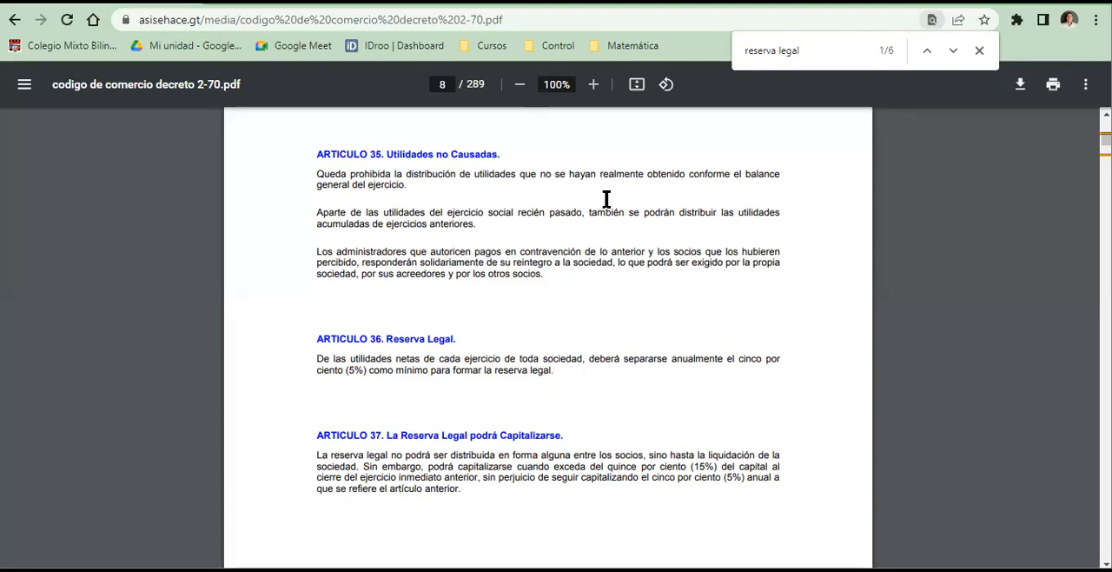
left_click(594, 87)
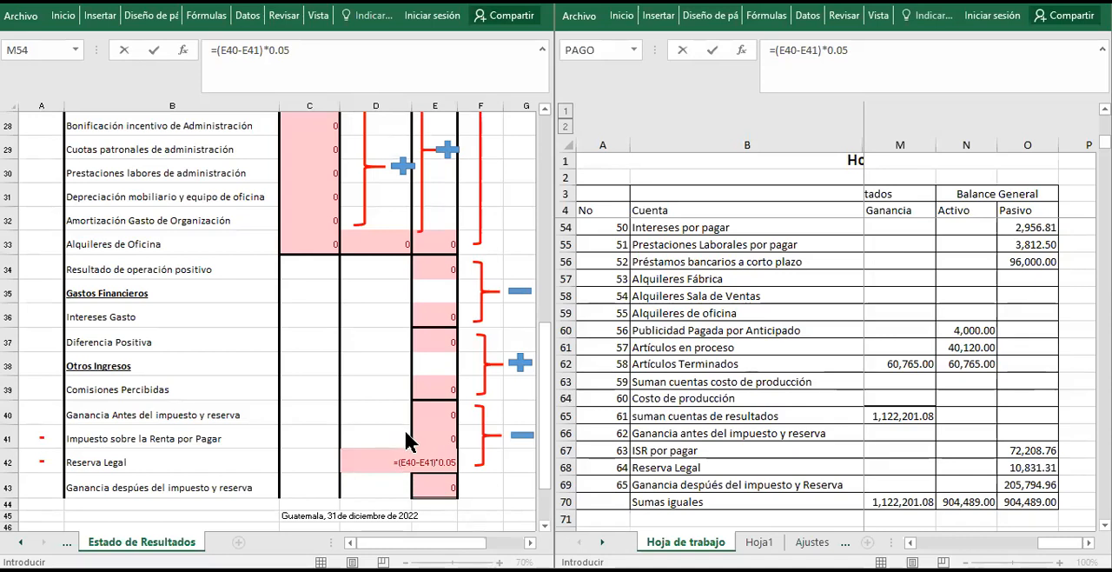
left_click(452, 465)
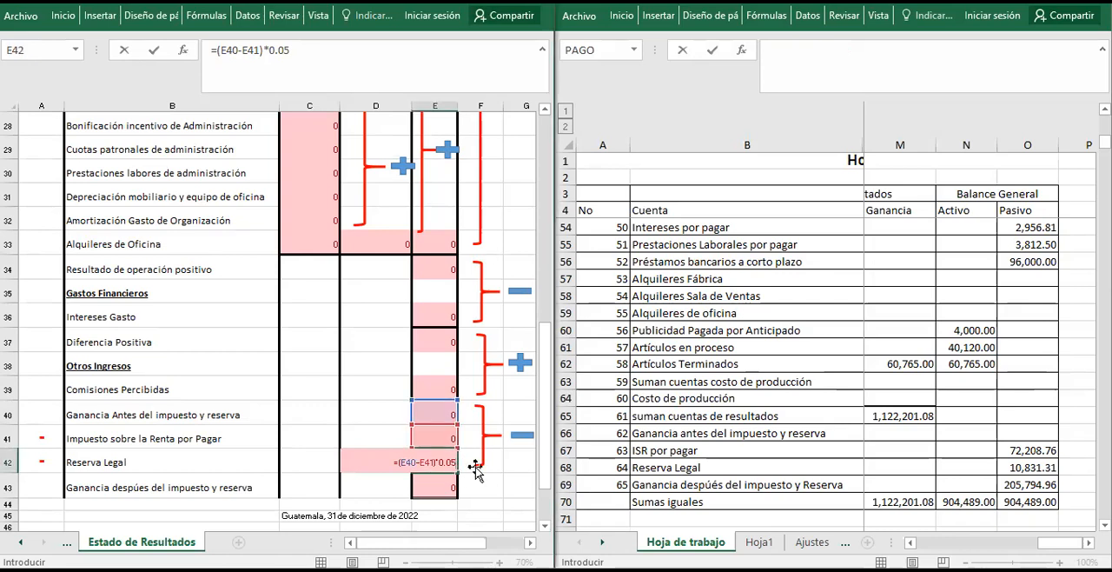
key("Return")
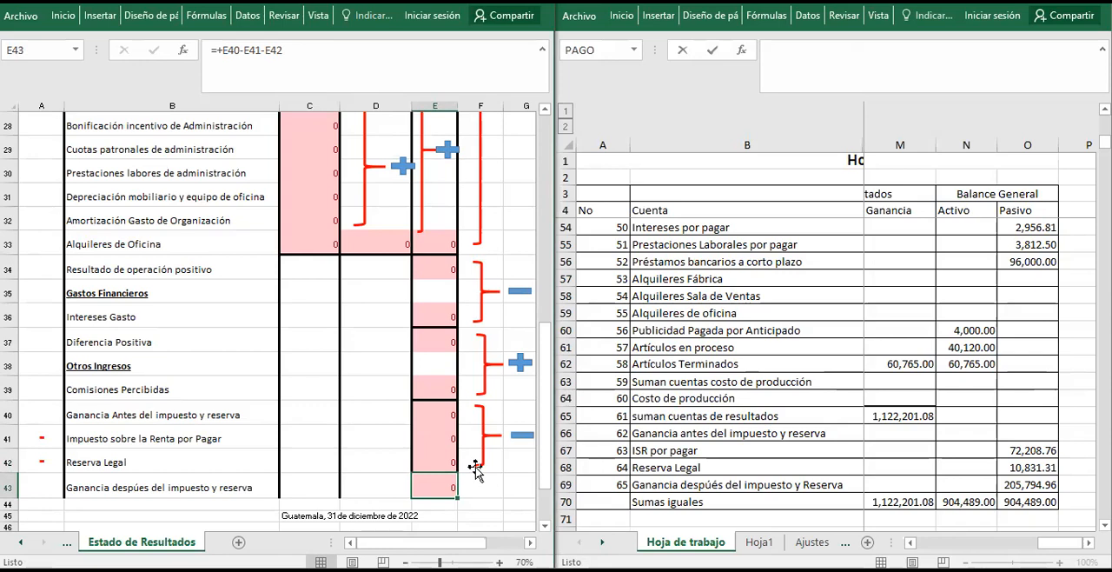
Review the E43 formula for the profit after tax and reserve, and compare the result in E40 with L66 of Hoja de trabajo.
key("F2")
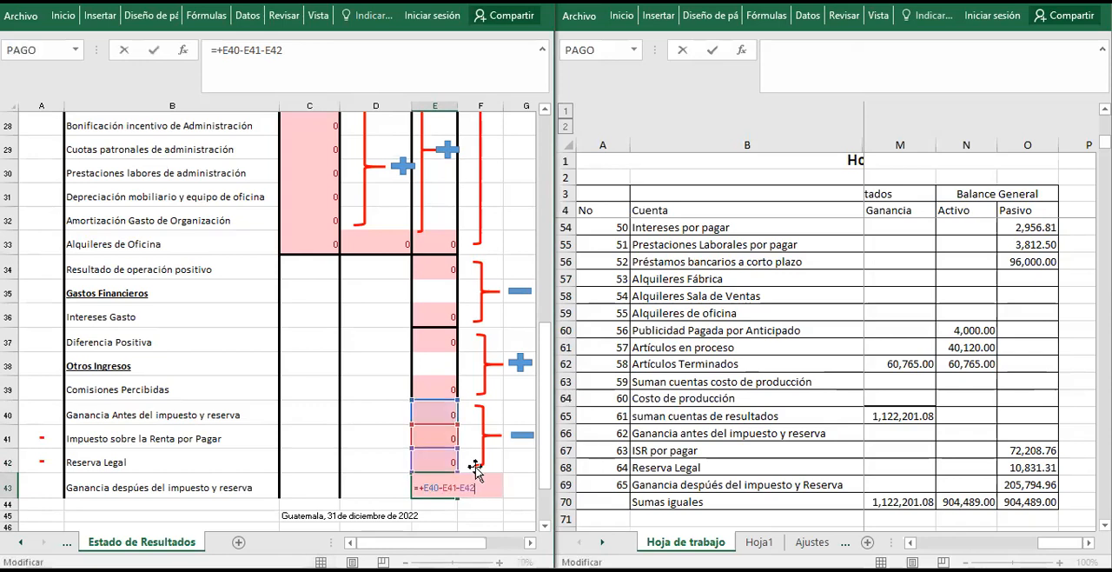
key("Return")
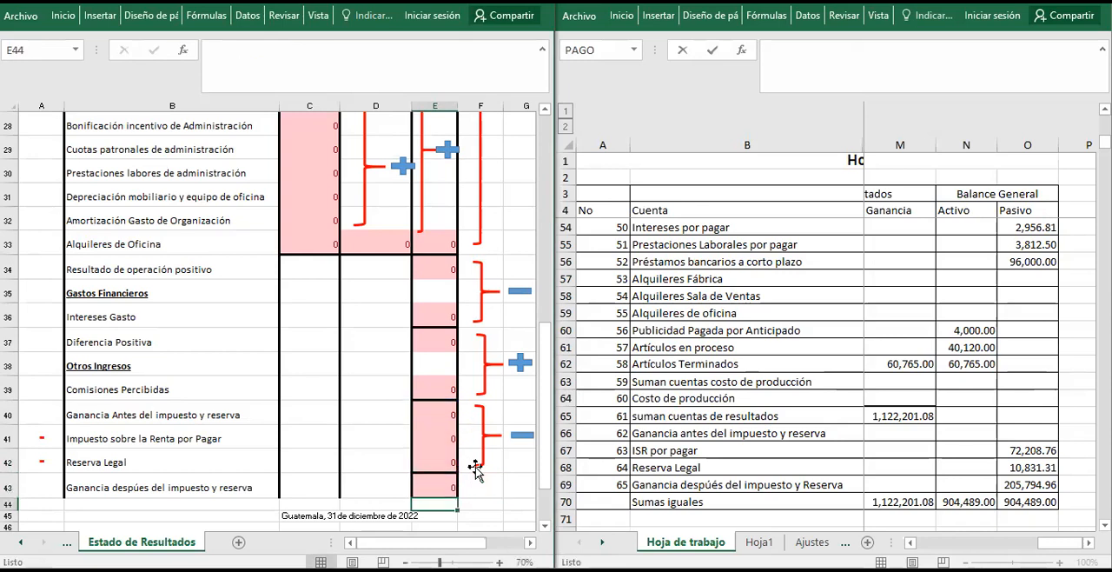
key("Up")
key("Up")
key("Up")
key("Up")
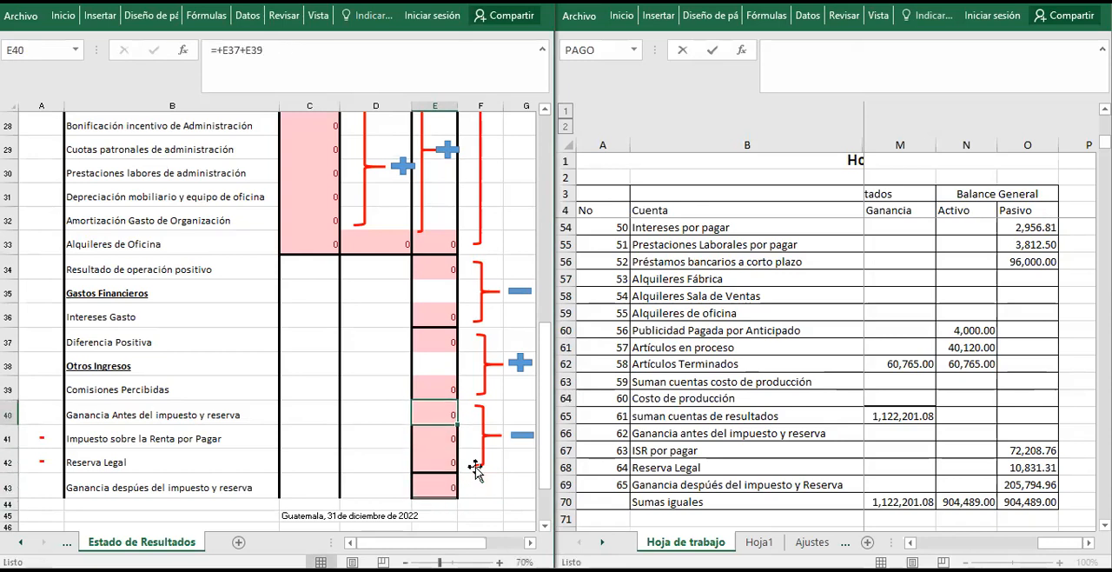
left_click(881, 415)
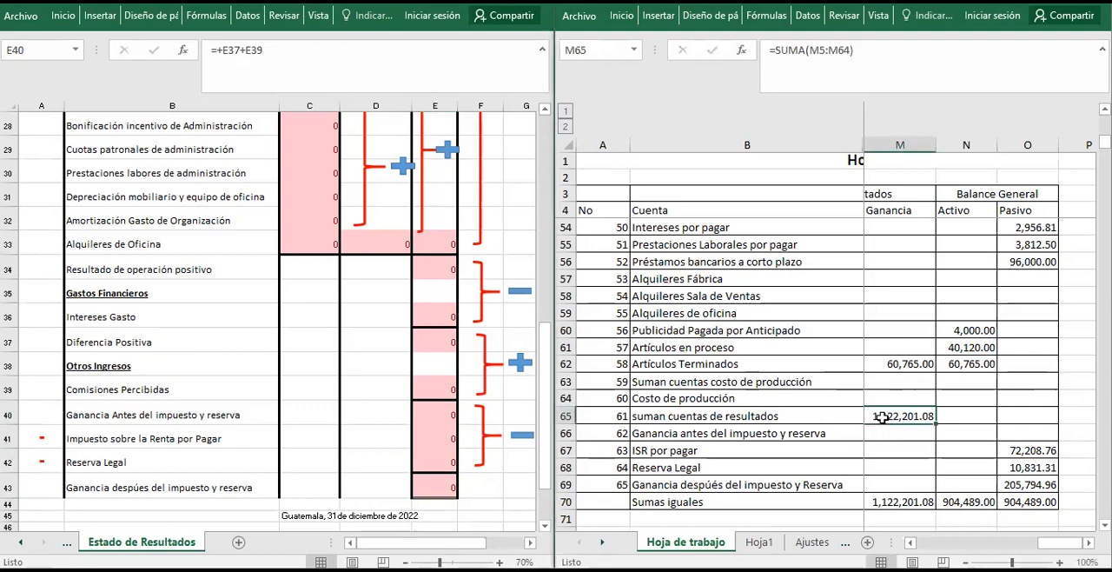
key("Left")
key("Down")
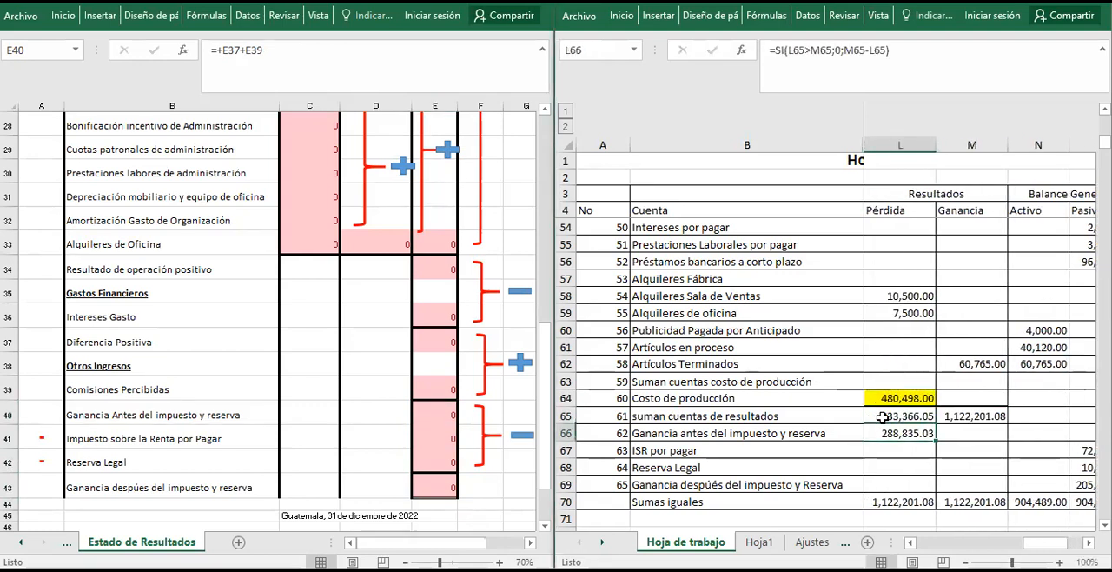
Enter 288835.03 in E40 of Estado de Resultados as a test value for the profit before tax and reserve.
left_click(421, 412)
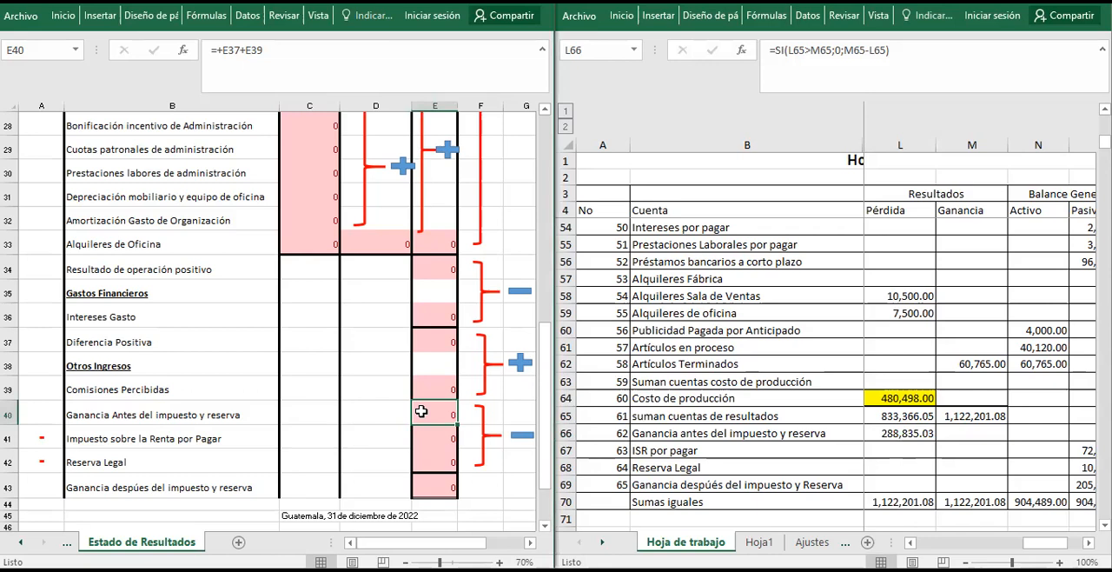
type("2")
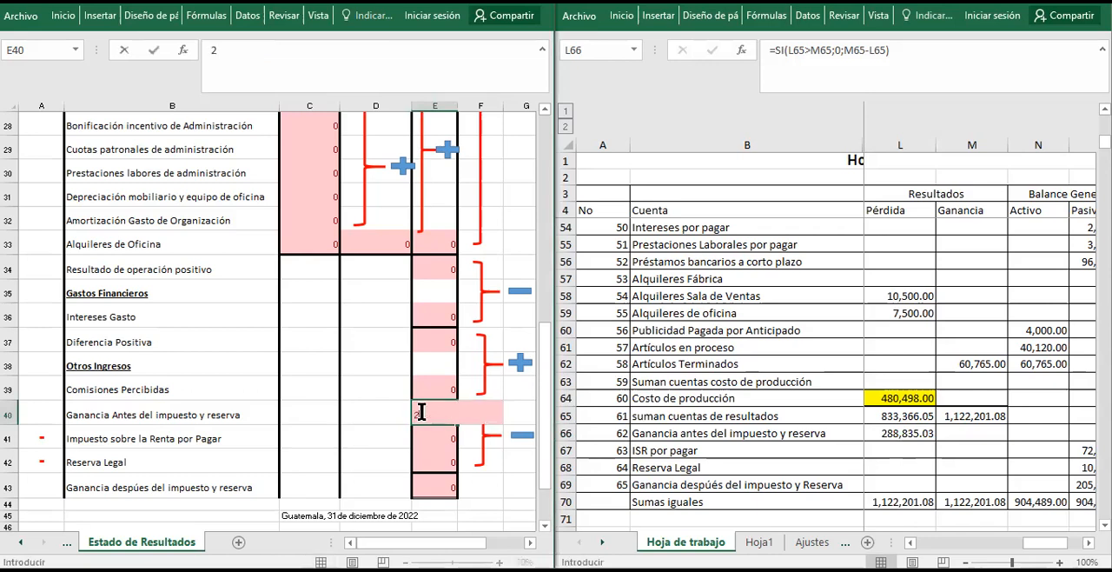
type("88835.03")
key("Return")
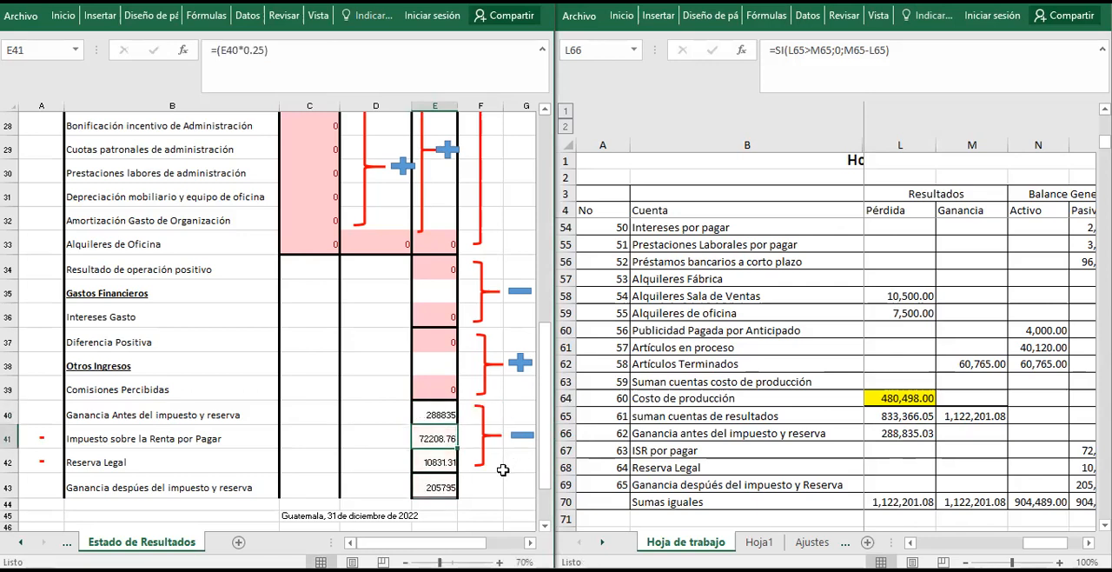
Compare the calculated income tax, legal reserve and final profit with O67 to O69 of Hoja de trabajo.
left_click(919, 461)
left_click(919, 461)
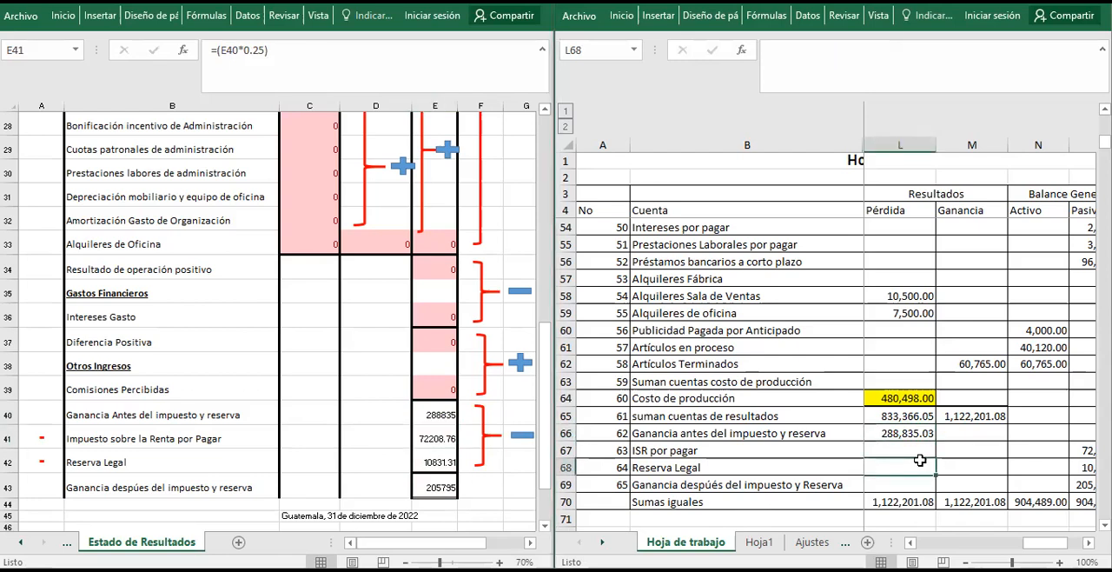
key("Right")
key("Right")
key("Right")
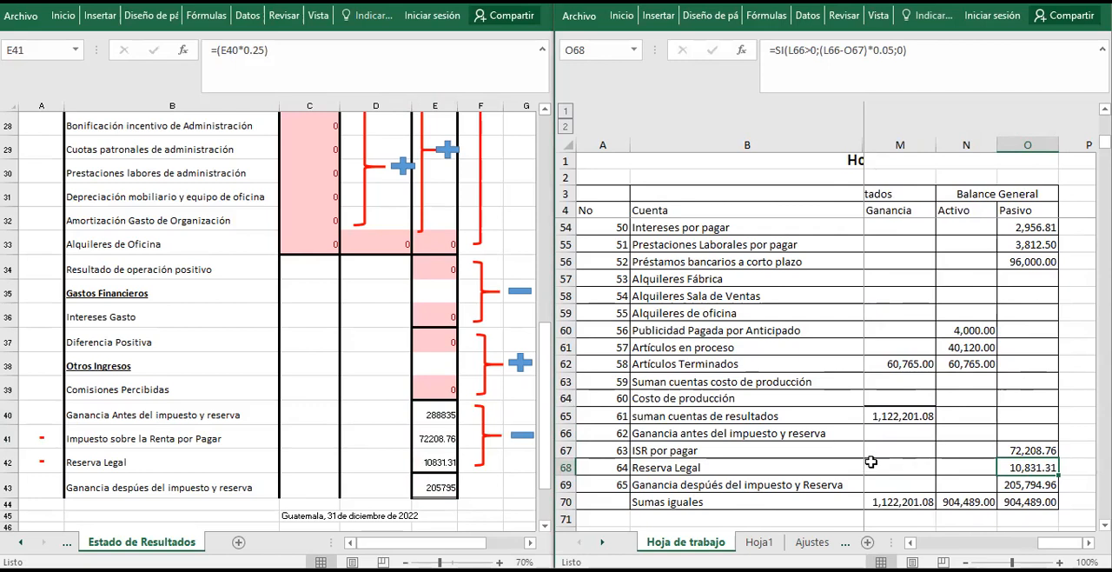
Replace the test value in E40 with 0 and undo both entries to restore the formula =+E37+E39.
left_click(352, 442)
left_click(352, 443)
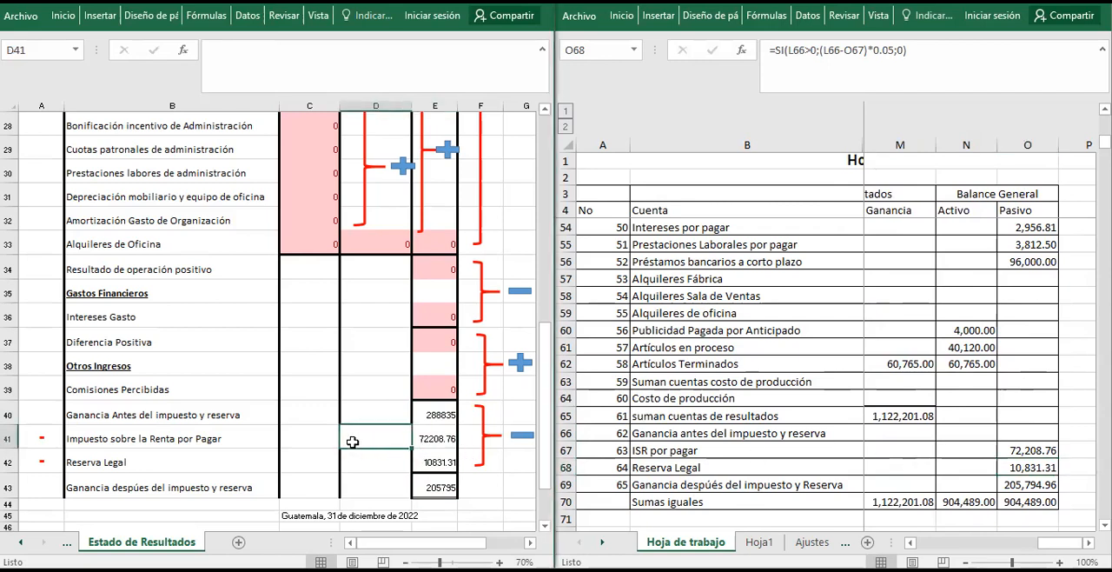
key("Up")
key("Up")
key("Right")
key("Down")
type("0")
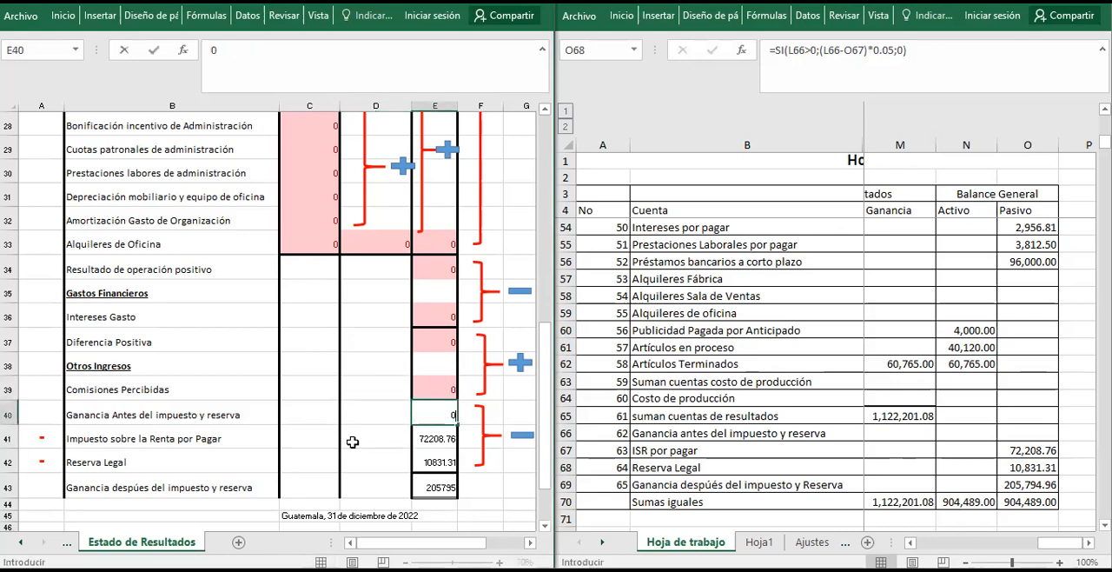
key("Return")
key("Up")
key("ctrl+z")
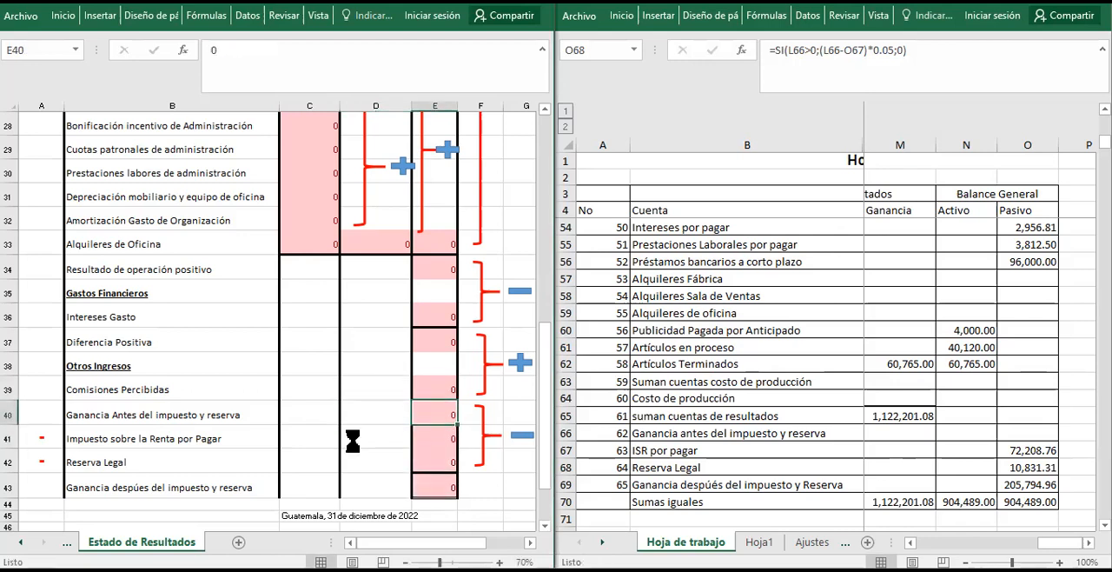
key("ctrl+z")
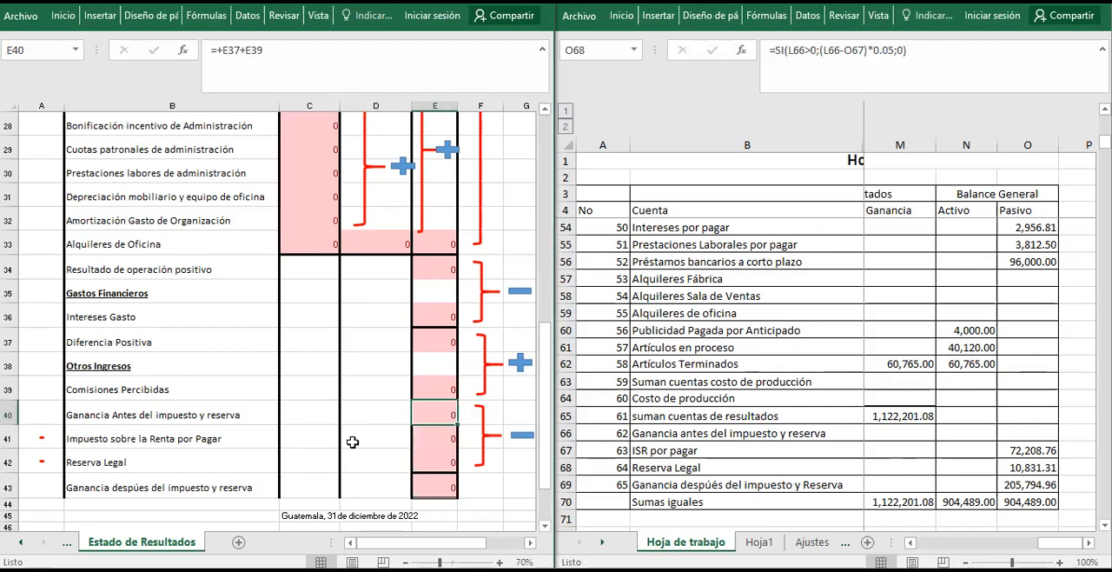
Look over the rows of Estado de Resultados from Reserva Legal up to the Fabrica Venus heading.
left_click(396, 452)
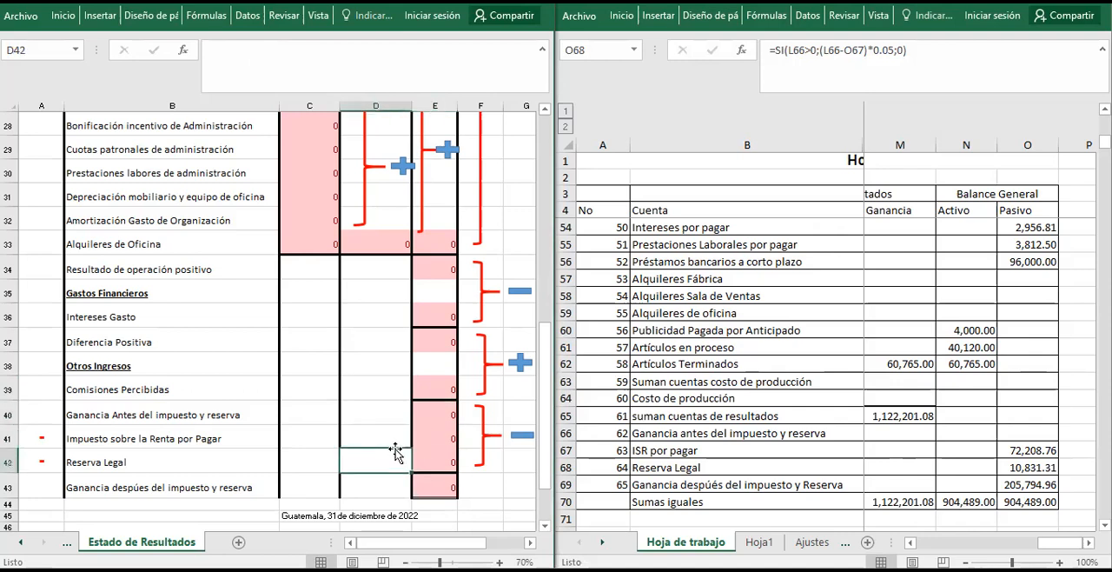
key("Left")
key("Left")
key("Up")
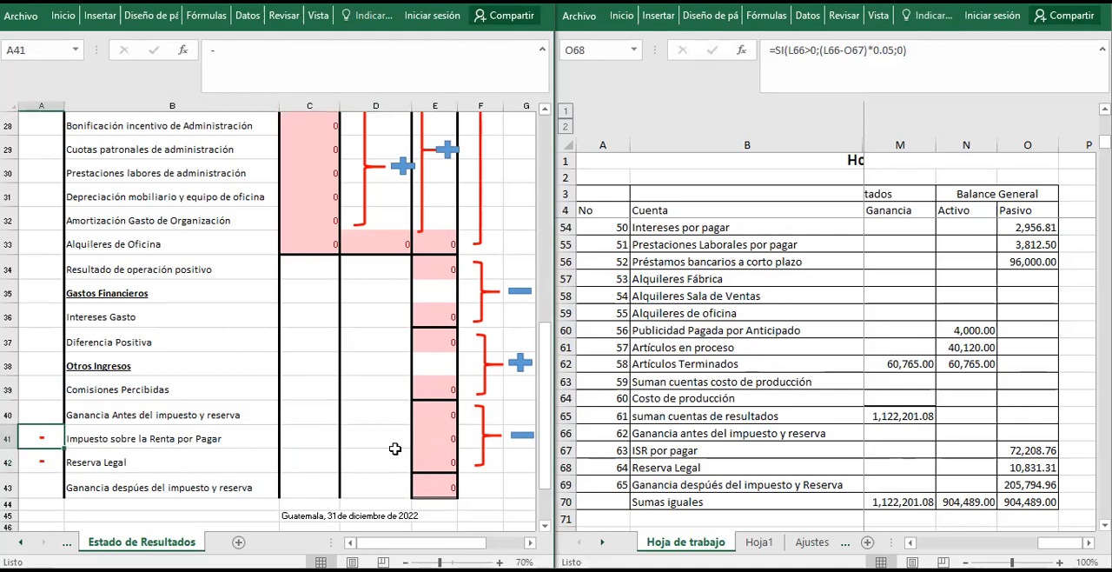
key("Right")
key("Up")
key("Up")
key("Up")
key("Up")
key("Up")
key("Up")
key("Up")
key("Up")
key("Up")
key("Up")
key("Up")
key("Up")
key("Up")
key("Up")
key("Up")
key("Up")
key("Up")
key("Up")
key("Up")
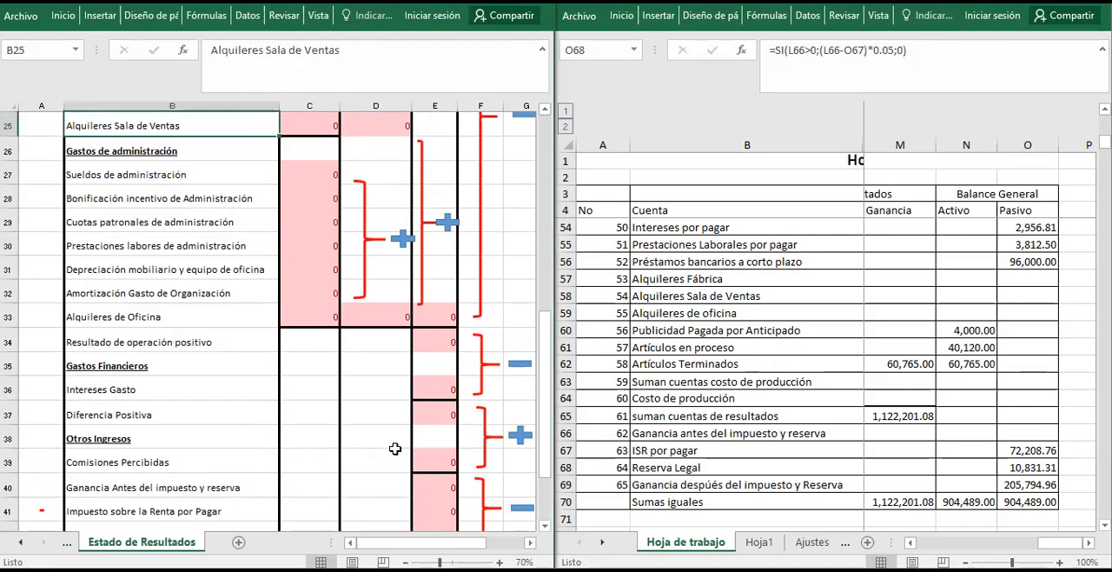
key("Up")
key("Up")
key("Up")
key("Up")
key("Up")
key("Up")
key("Up")
key("Up")
key("Up")
key("Up")
key("Up")
key("Up")
key("Up")
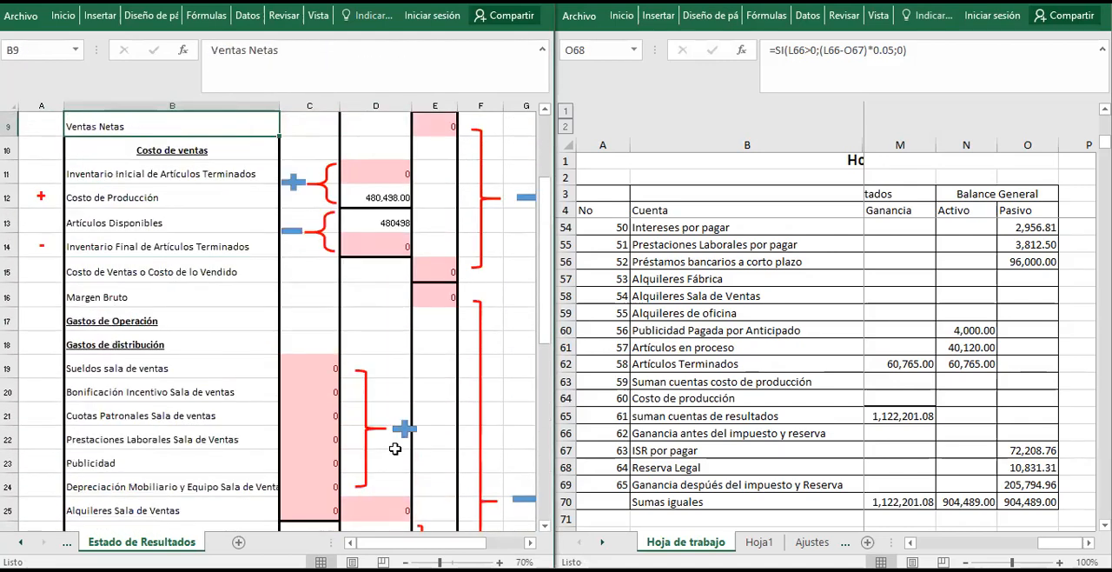
key("Up")
key("Up")
key("Up")
key("Up")
key("Up")
key("Up")
key("Up")
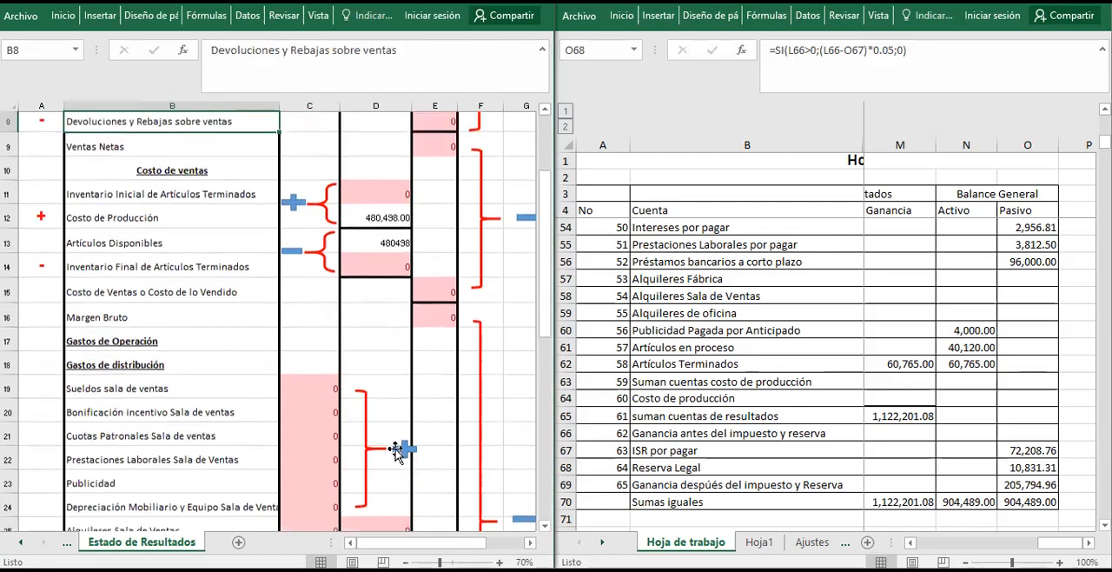
key("Up")
key("Down")
key("Down")
key("Down")
key("Down")
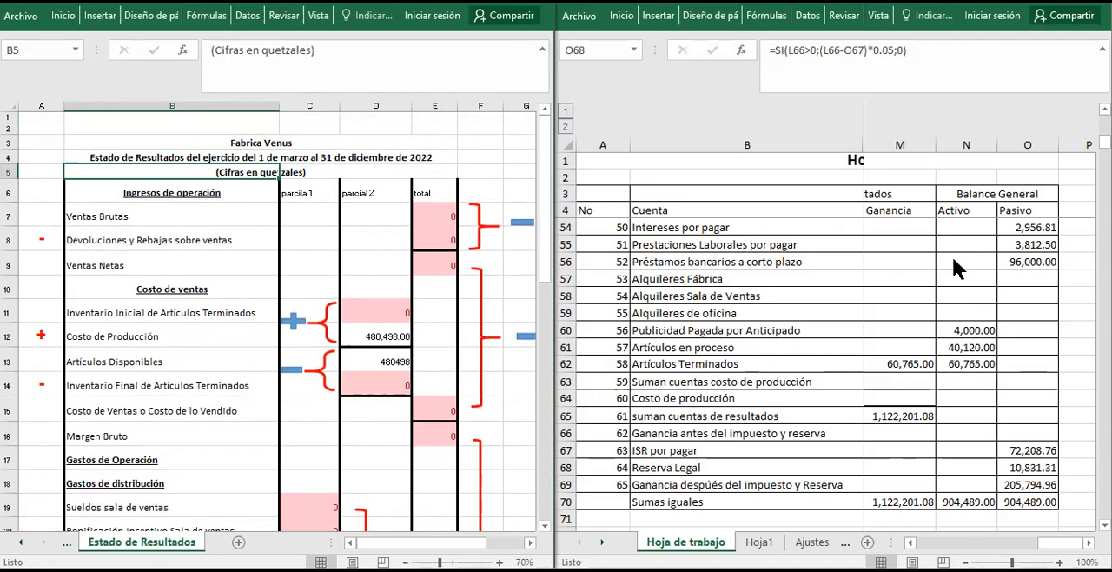
left_click(988, 171)
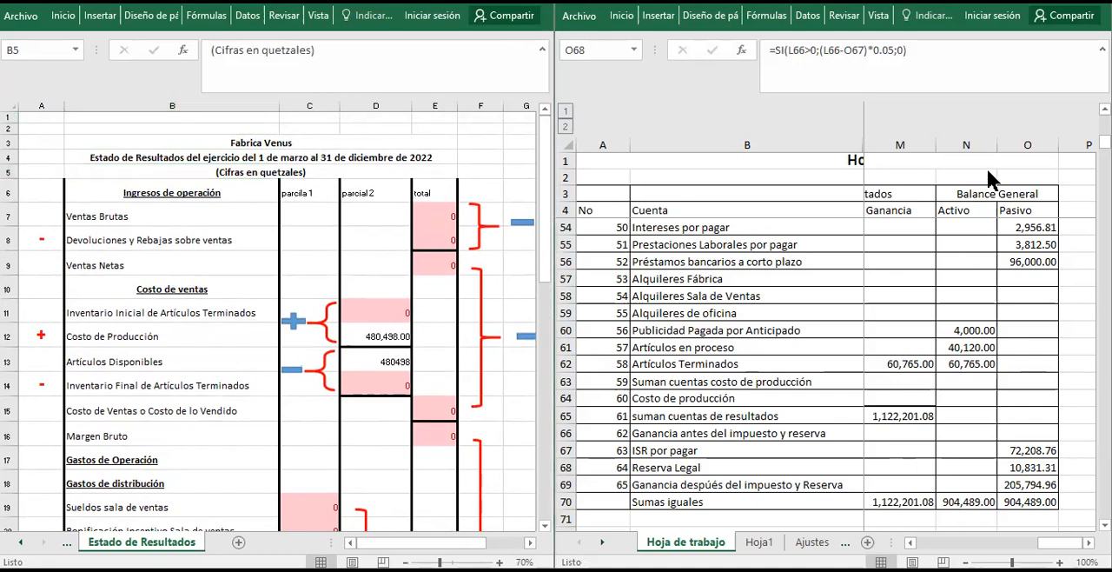